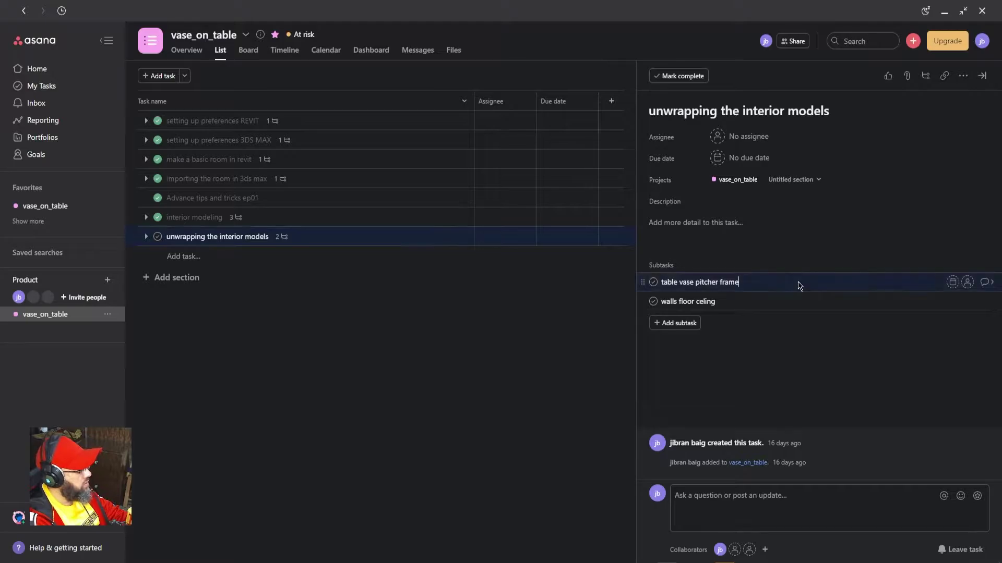
Step: Review the interior unwrapping subtasks and the vase on table mind map, along with the matching room scene in 3ds Max
click(794, 304)
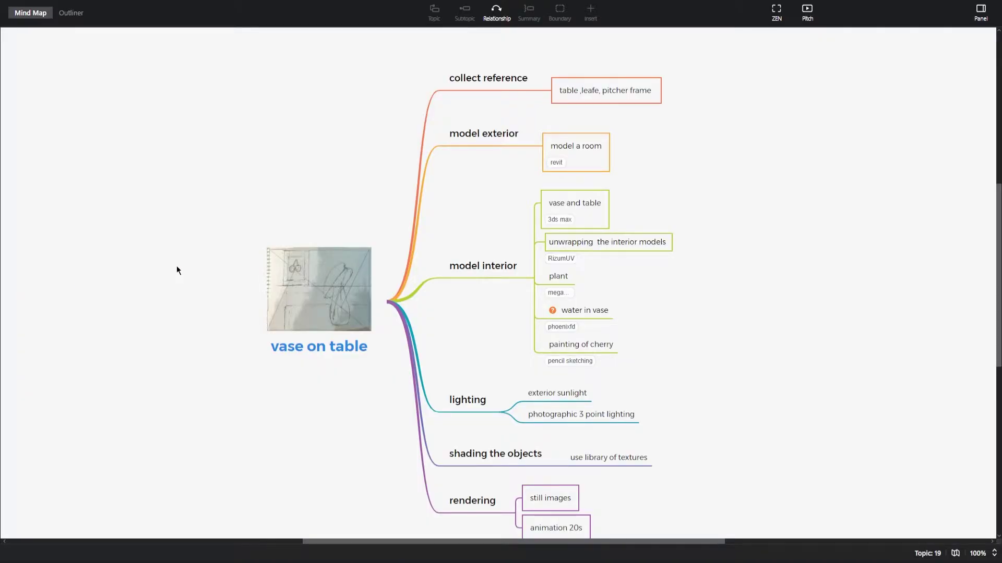
scroll(802, 264, down, 1)
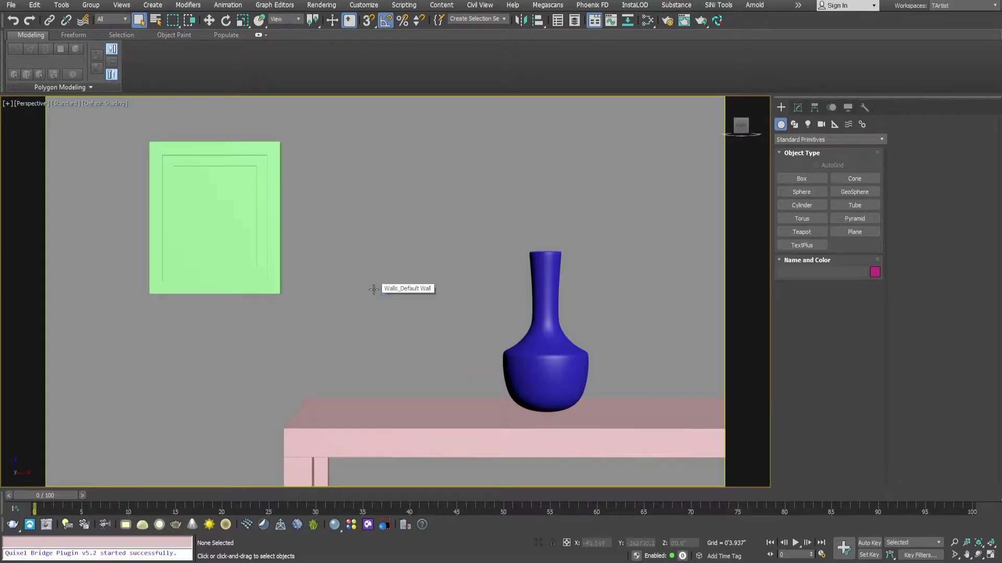
click(373, 289)
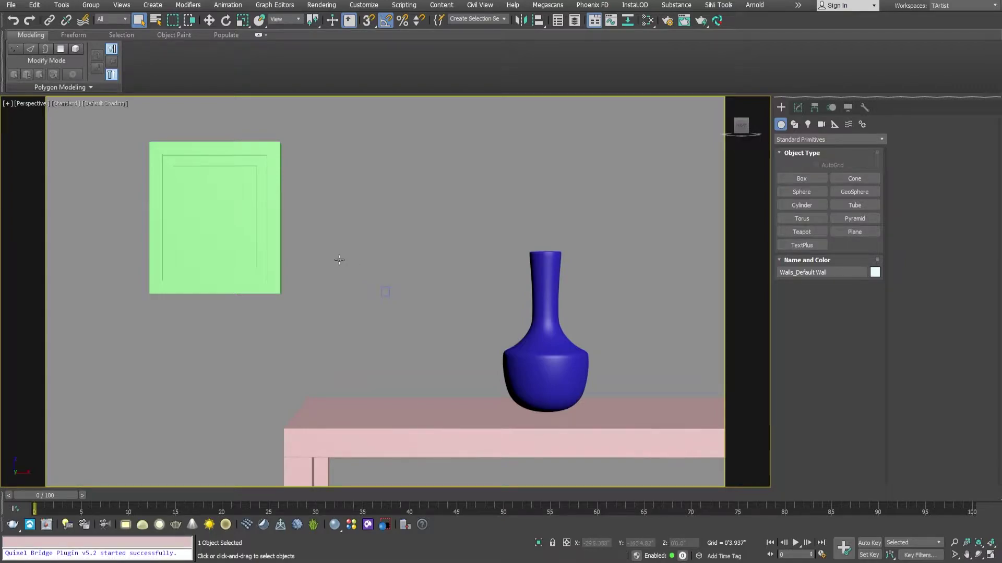
alt+middle_drag(322, 217, 398, 401)
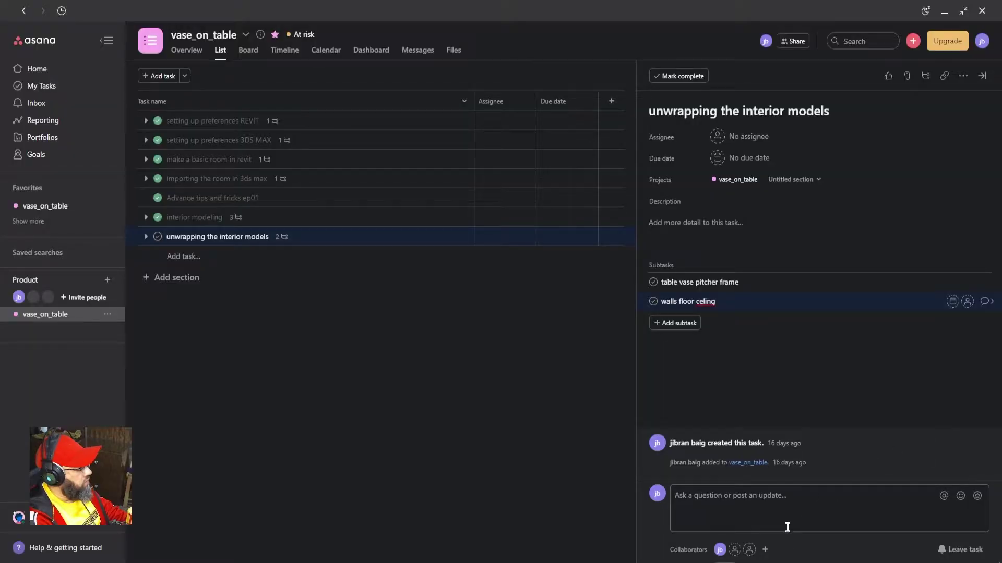
Step: Switch to the Word planning document and correct the misspelled word in the first list item to "geometry"
key(alt+Tab)
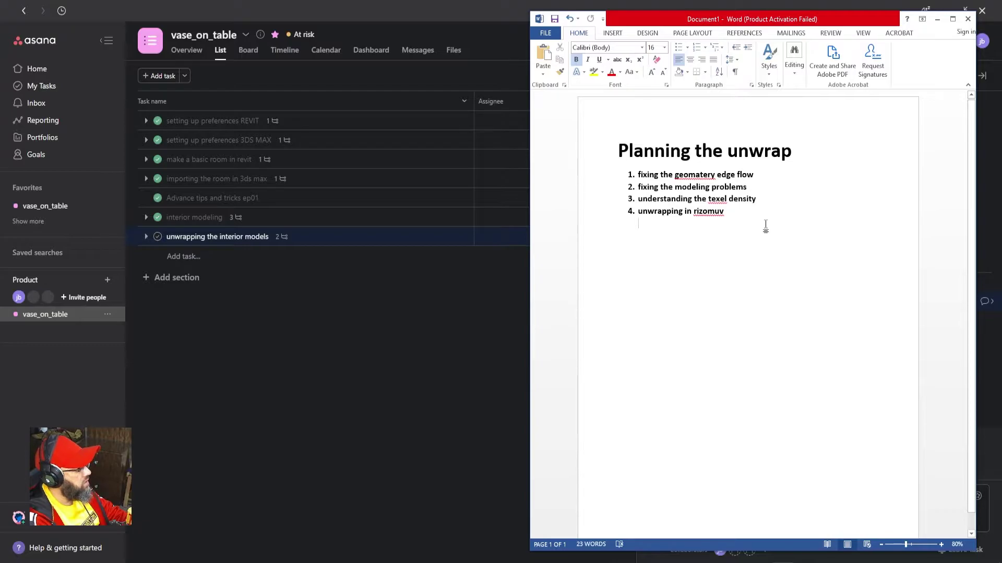
right_click(695, 175)
click(772, 188)
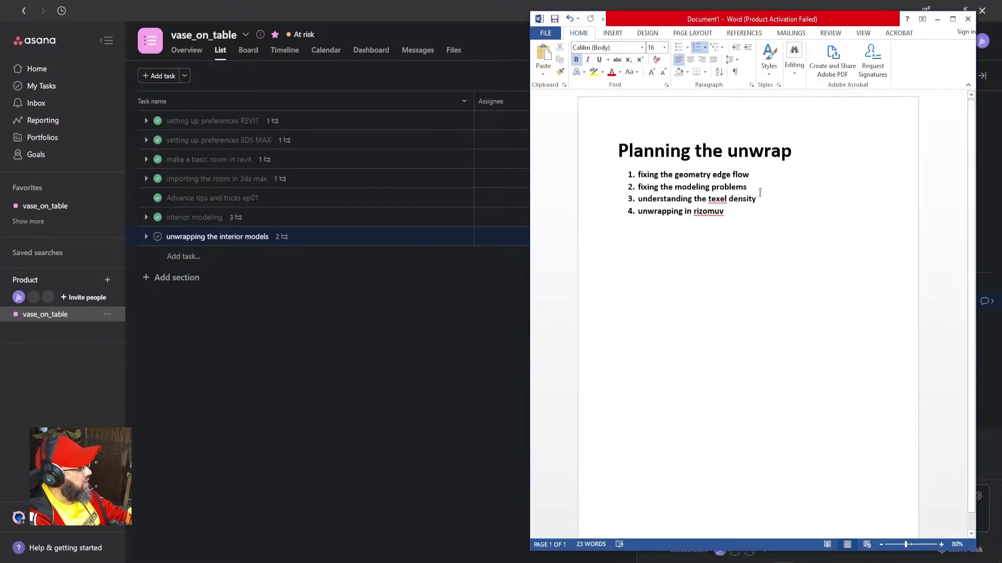
Step: Go over the "Planning the unwrap" heading and the first list item about geometry edge flow
drag(619, 146, 794, 151)
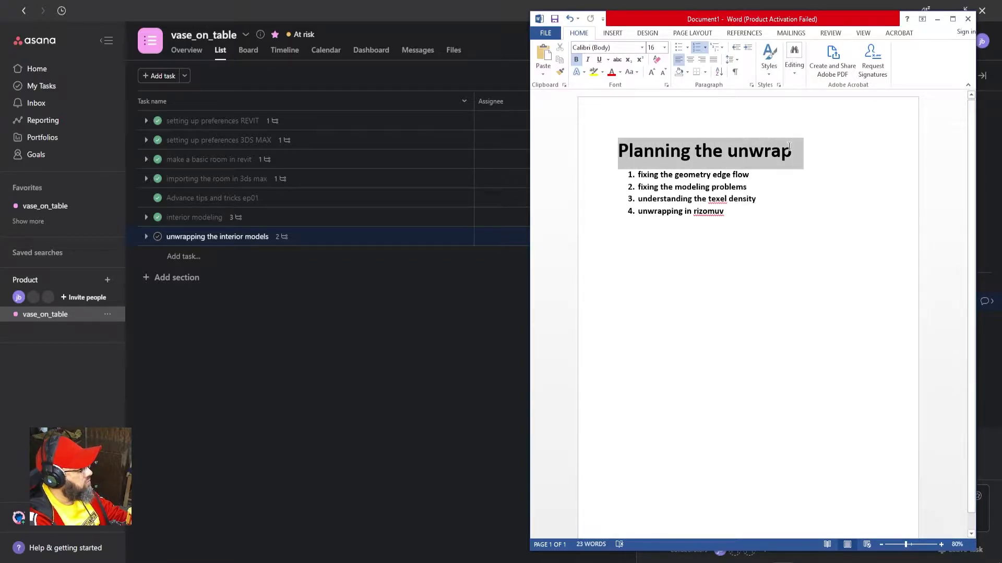
click(750, 225)
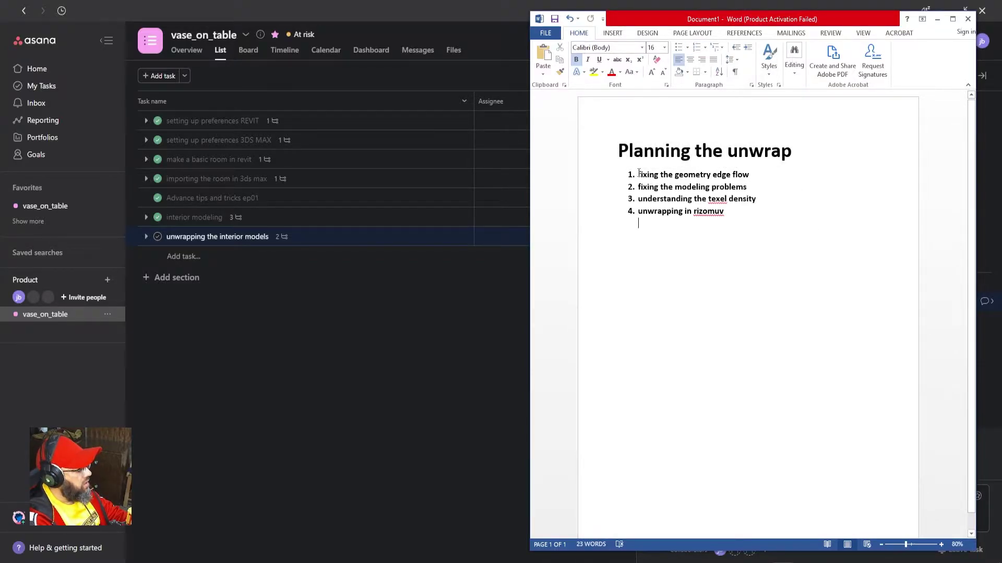
drag(640, 174, 750, 174)
click(788, 205)
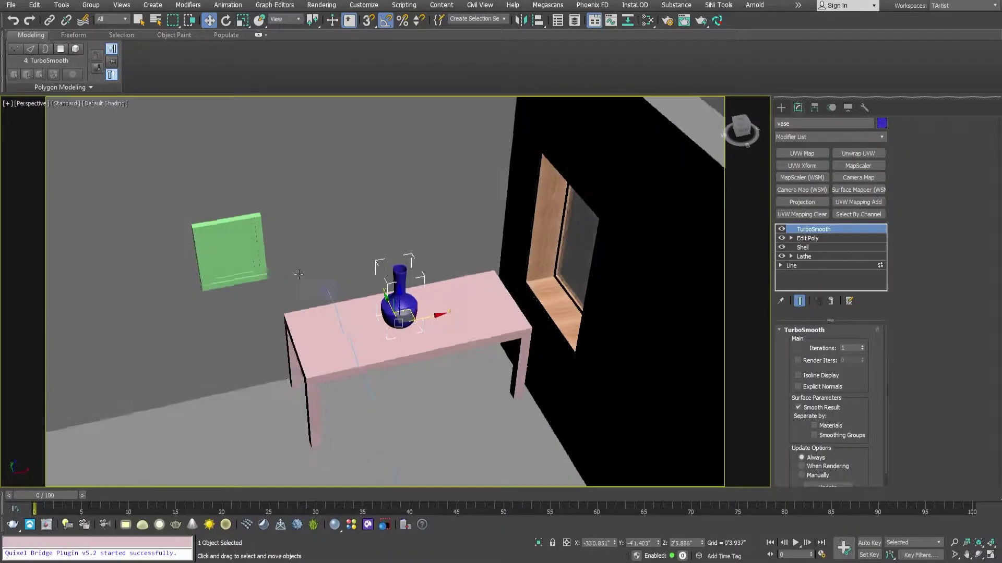
Step: Turn on edged faces in the perspective viewport to show the wireframe on the vase, table and picture frame
alt+middle_drag(334, 266, 312, 259)
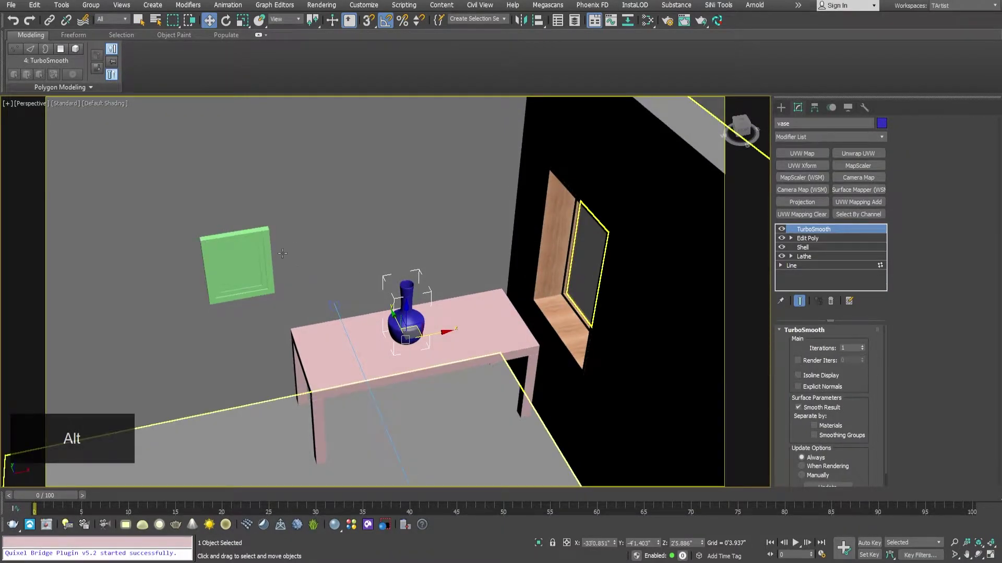
scroll(435, 276, up, 5)
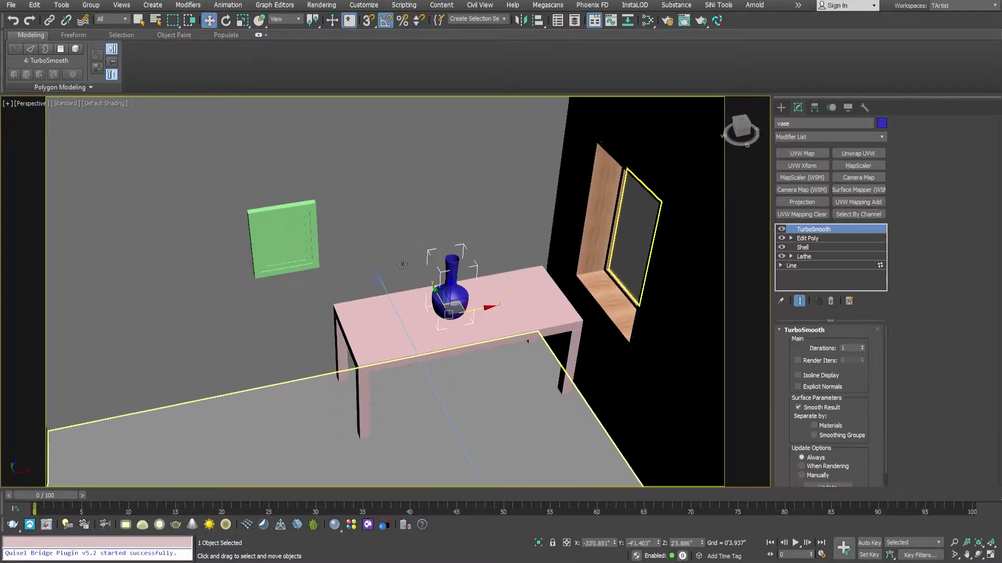
middle_drag(434, 276, 458, 274)
key(F4)
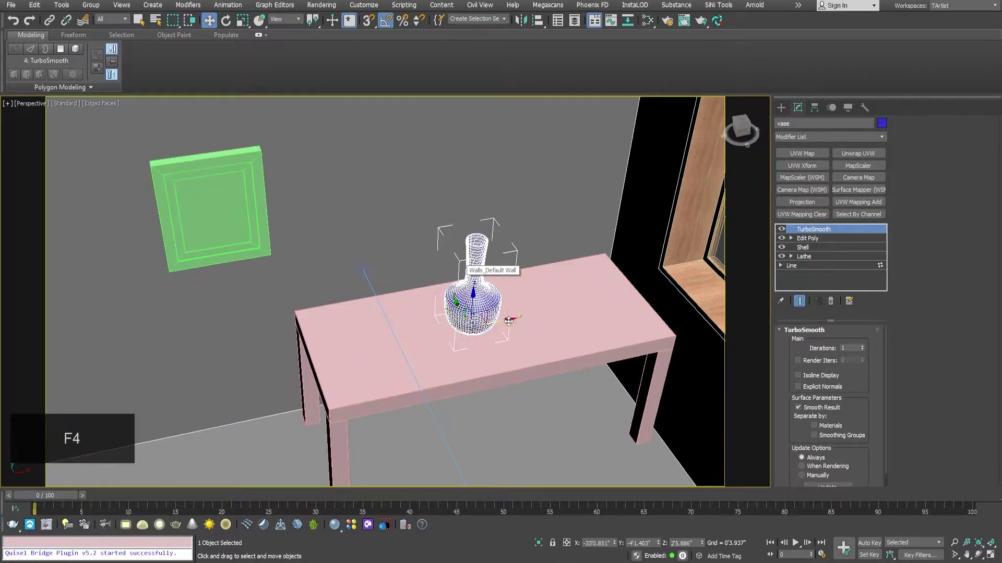
scroll(469, 281, up, 5)
scroll(456, 286, down, 5)
middle_drag(338, 235, 407, 253)
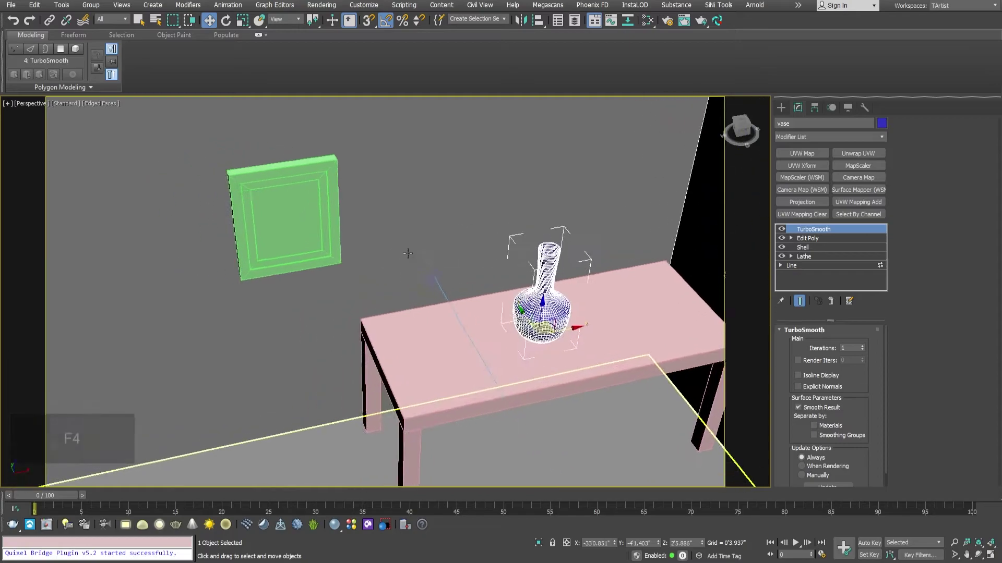
Step: Examine the edge flow and grooved corners of the green picture frame up close, and select the table
alt+middle_drag(347, 253, 282, 201)
click(323, 217)
key(z)
middle_drag(282, 200, 288, 253)
scroll(320, 264, up, 4)
scroll(327, 236, up, 4)
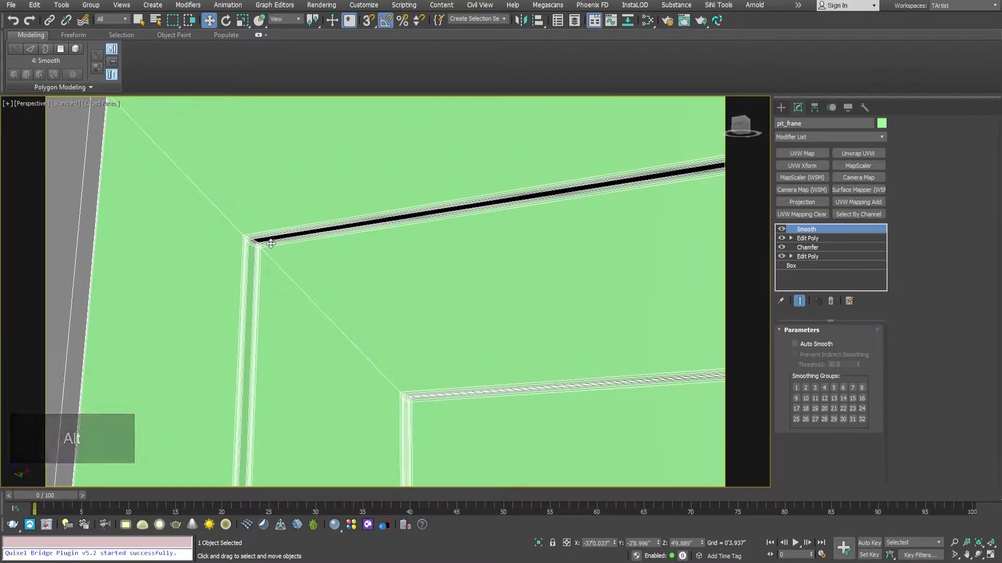
scroll(263, 245, up, 3)
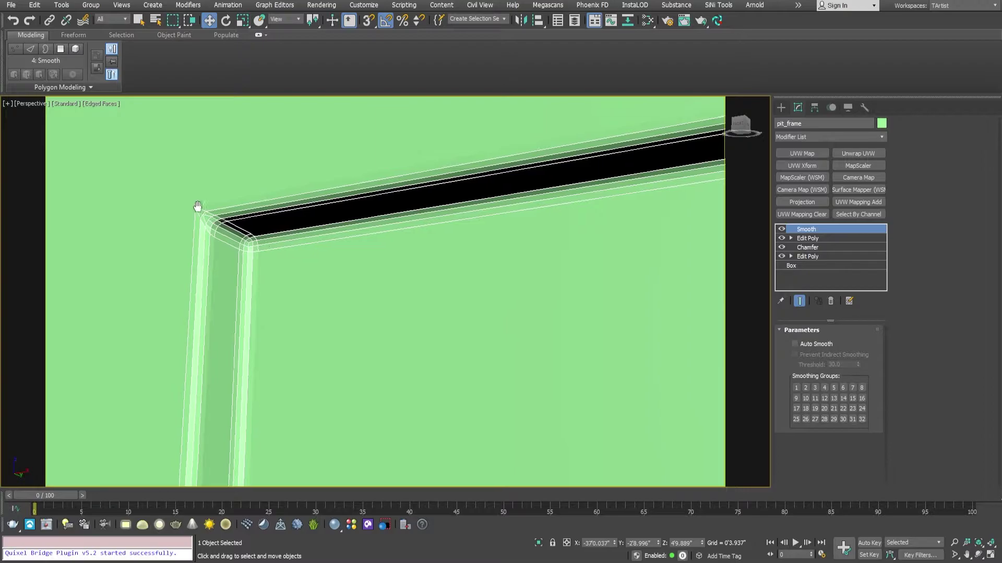
scroll(271, 257, down, 4)
alt+middle_drag(271, 262, 318, 234)
scroll(293, 275, up, 3)
scroll(279, 268, down, 4)
scroll(318, 235, down, 2)
scroll(319, 234, down, 3)
middle_drag(439, 295, 375, 264)
scroll(382, 242, down, 3)
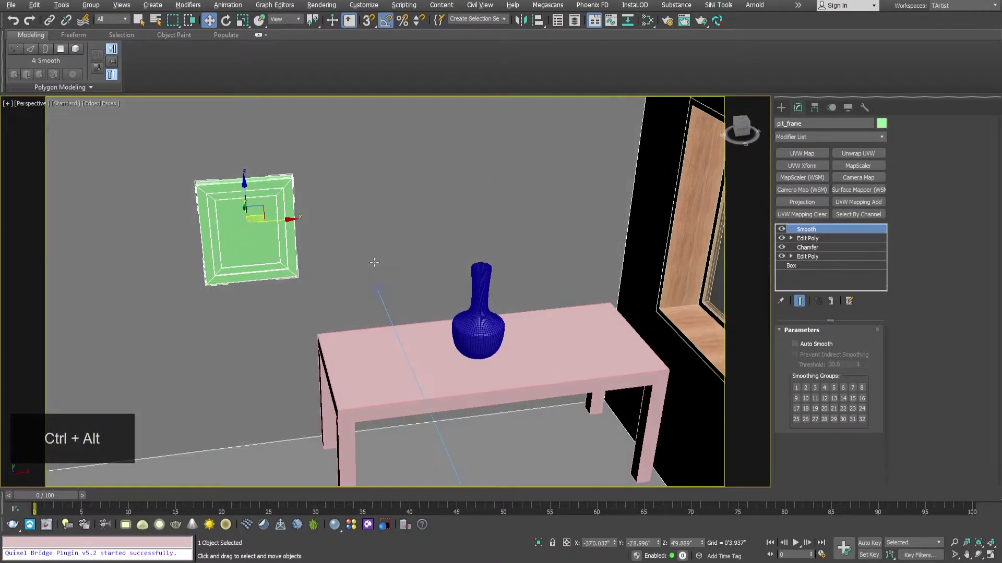
click(366, 367)
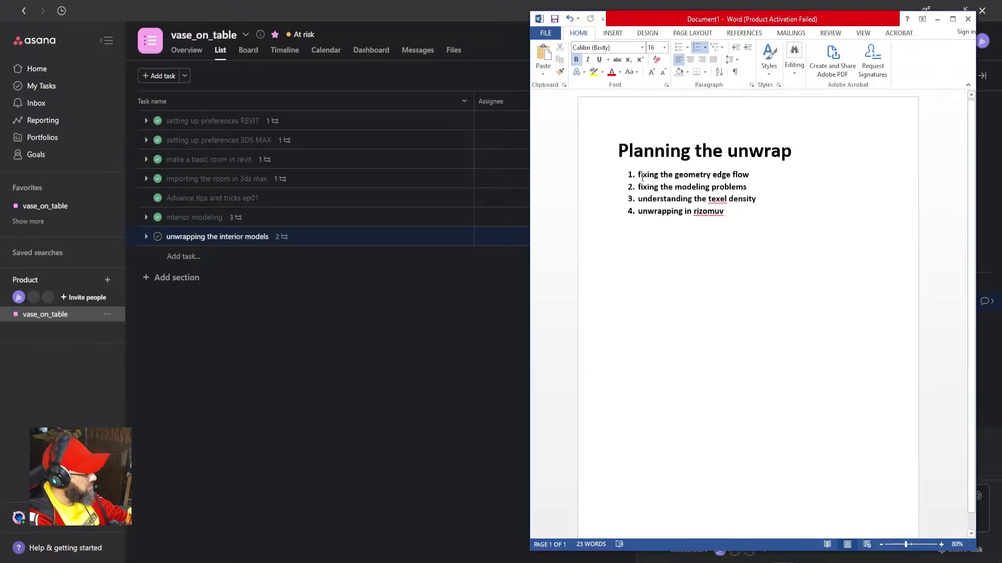
Step: Read through the four items of the unwrap plan, from geometry edge flow to unwrapping in rizomuv
drag(647, 174, 756, 175)
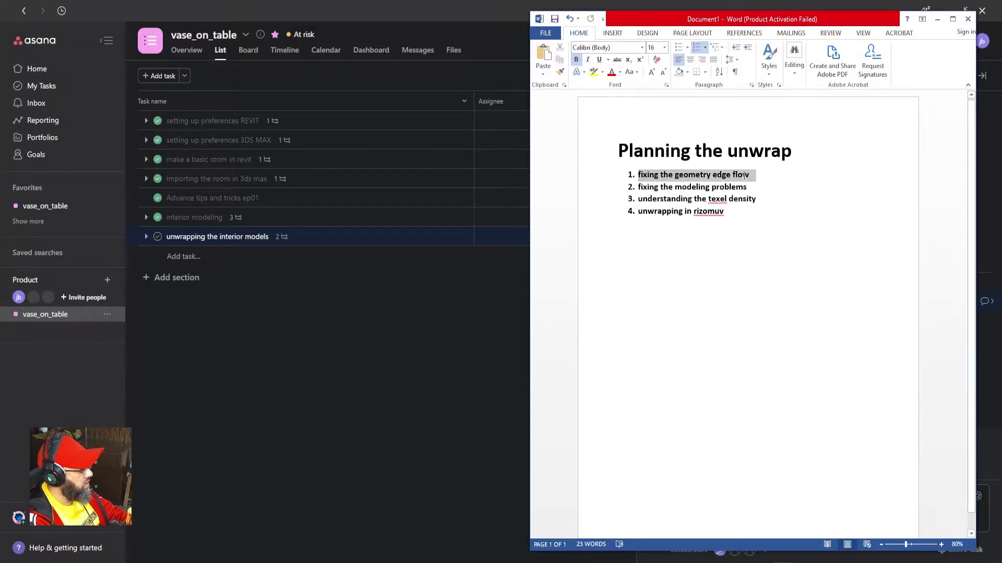
drag(637, 187, 723, 191)
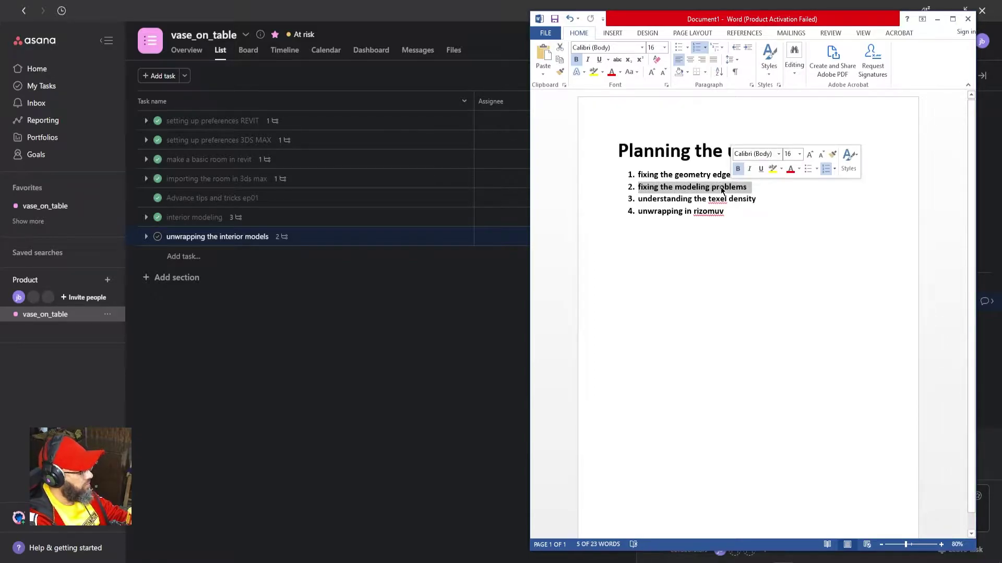
triple_click(749, 199)
drag(637, 209, 721, 211)
click(731, 236)
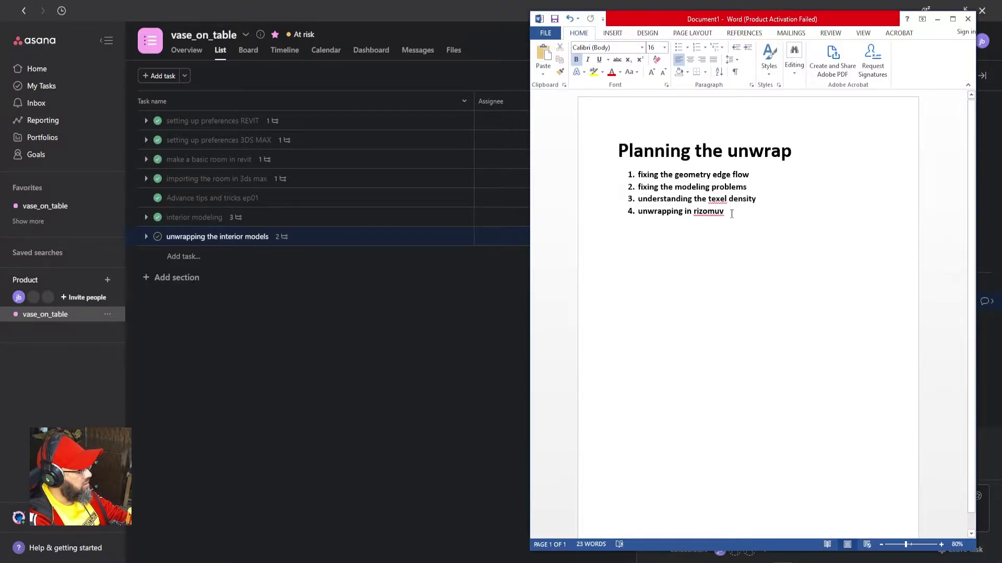
drag(727, 213, 697, 213)
click(768, 213)
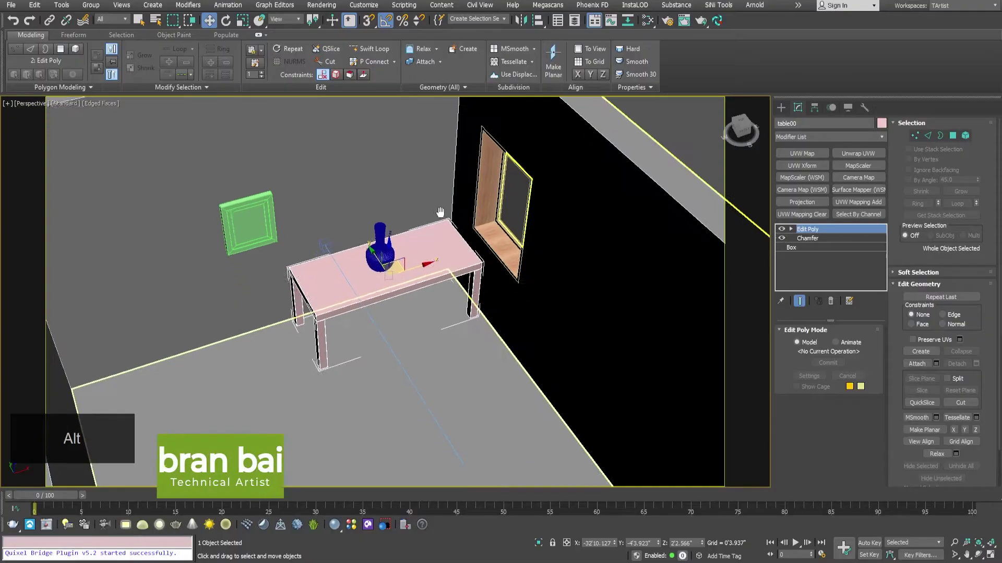
Step: Select the room walls and look over the whole room from above
alt+middle_drag(433, 235, 427, 217)
click(406, 146)
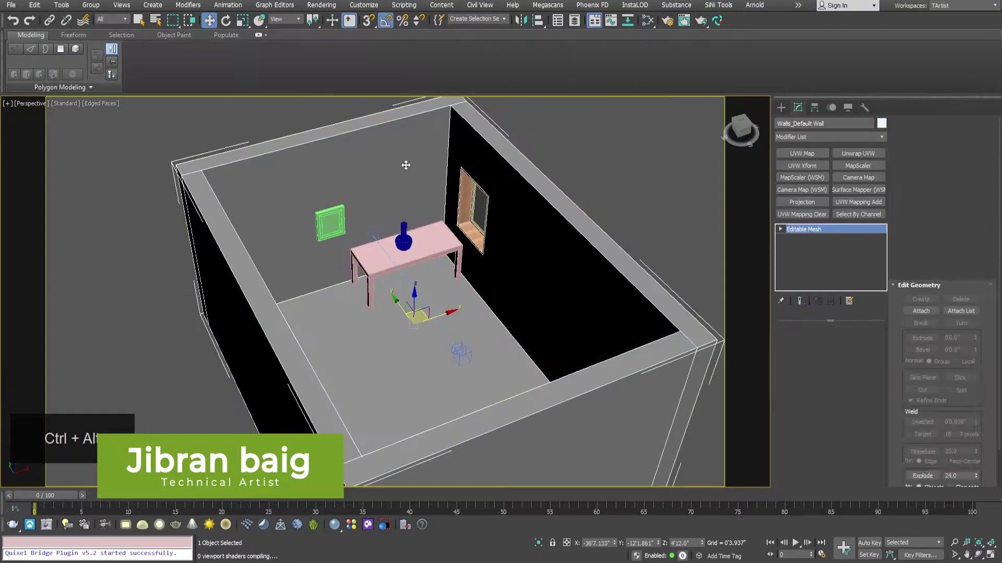
alt+middle_drag(399, 163, 365, 178)
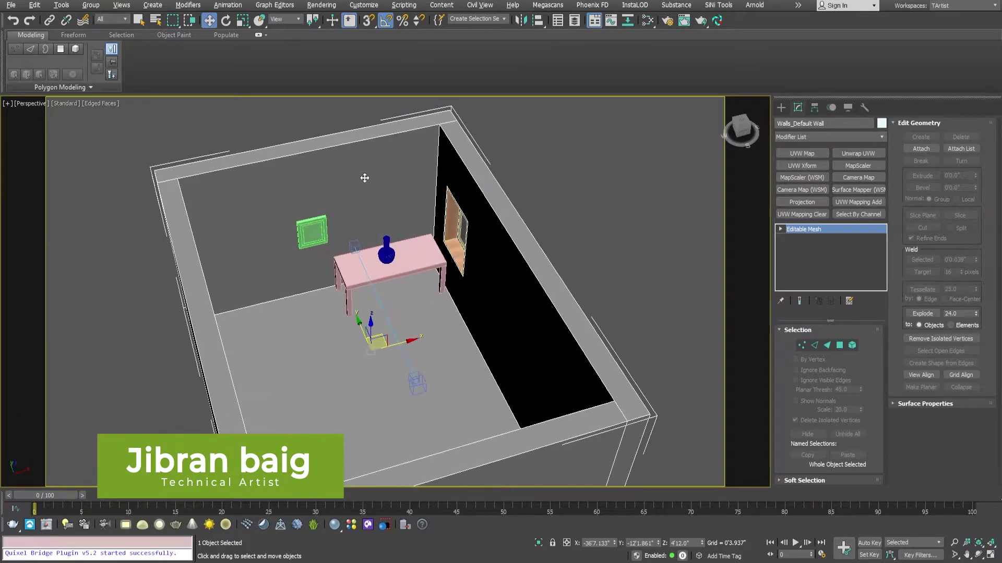
alt+middle_drag(383, 215, 420, 204)
Step: Select the window glass and sash together and inspect the upper corner of the window frame
click(416, 206)
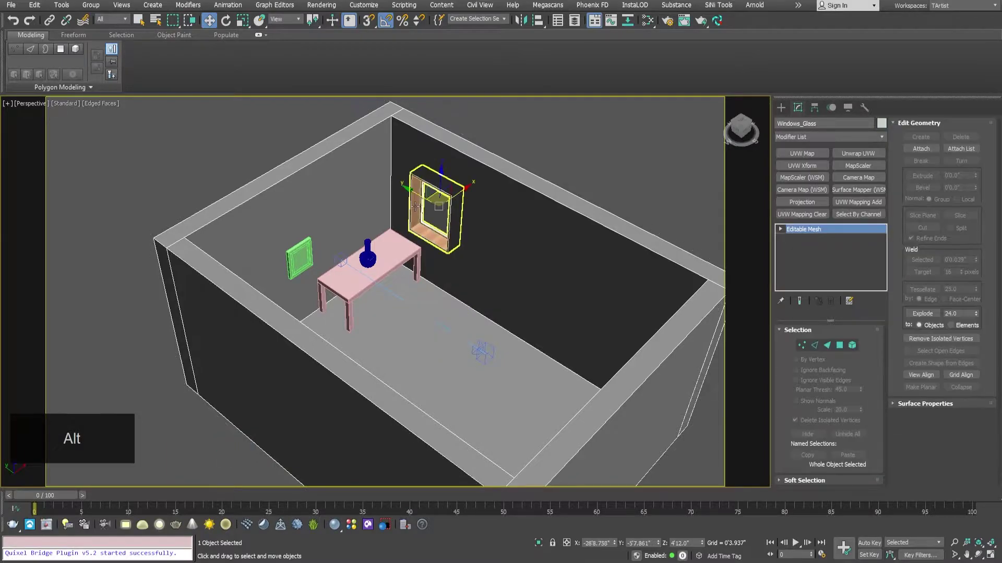
ctrl+click(415, 209)
key(z)
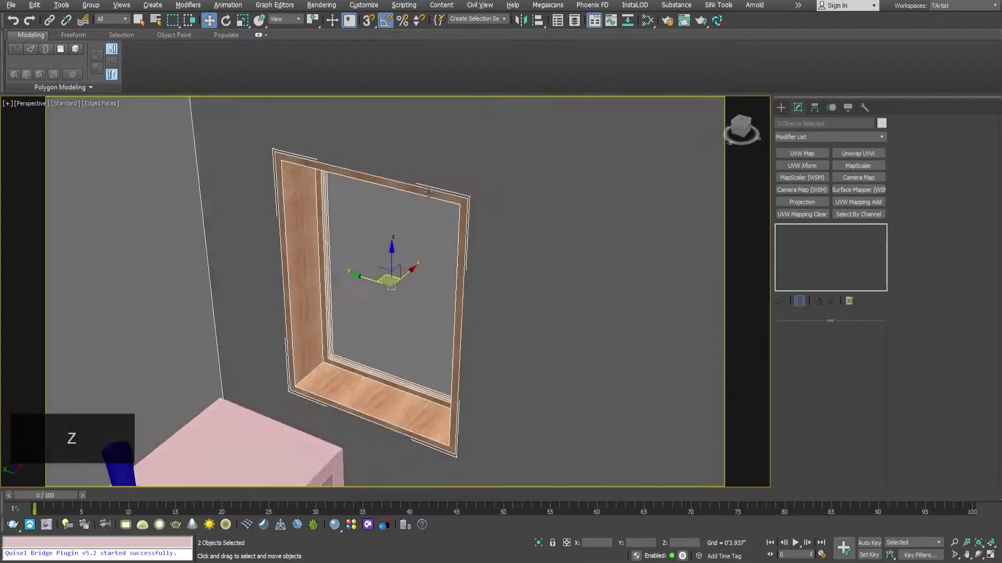
alt+middle_drag(327, 184, 304, 181)
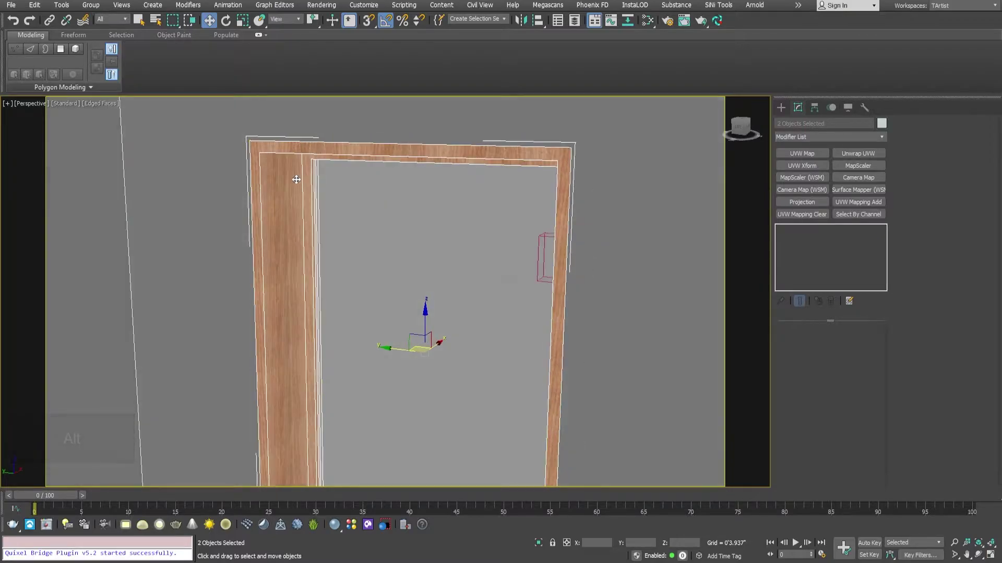
scroll(262, 149, up, 3)
scroll(266, 154, down, 2)
Step: Isolate the window sash and examine its geometry and corner edges from several angles
click(279, 165)
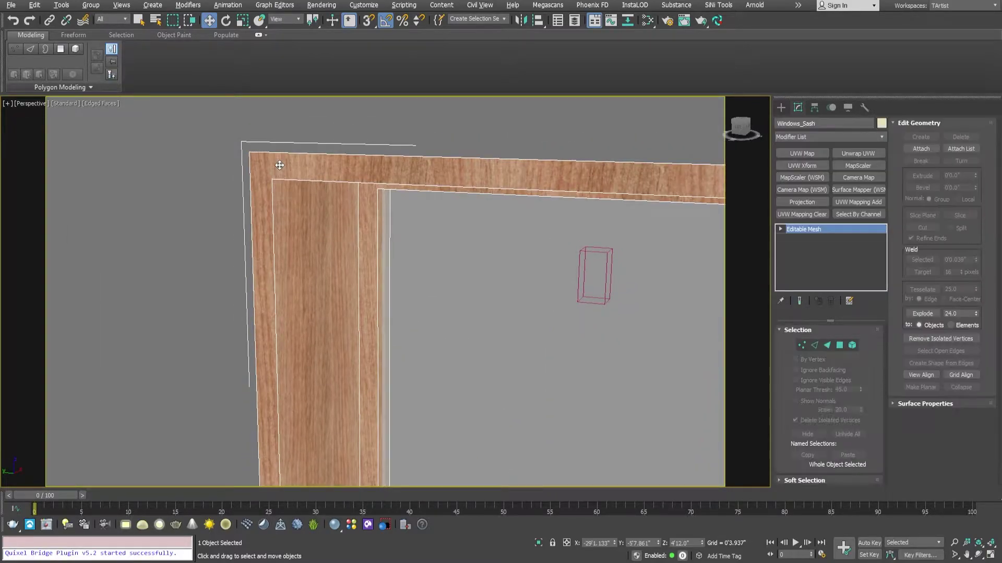
key(z)
alt+middle_drag(279, 165, 284, 152)
scroll(298, 201, up, 4)
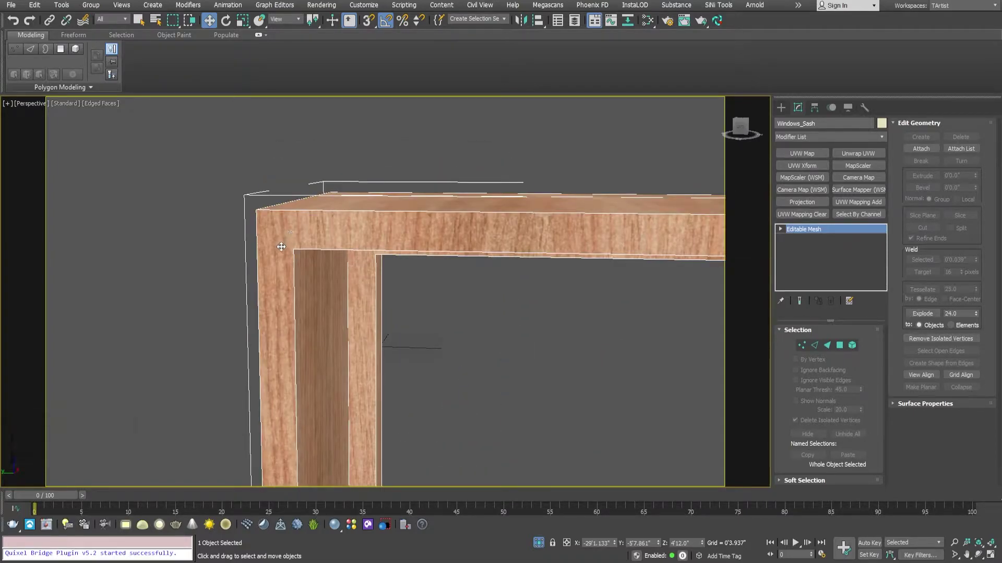
mouse_move(285, 239)
alt+middle_down()
mouse_move(268, 240)
mouse_move(280, 237)
alt+middle_up()
scroll(280, 237, down, 4)
middle_drag(391, 311, 343, 245)
scroll(333, 241, down, 2)
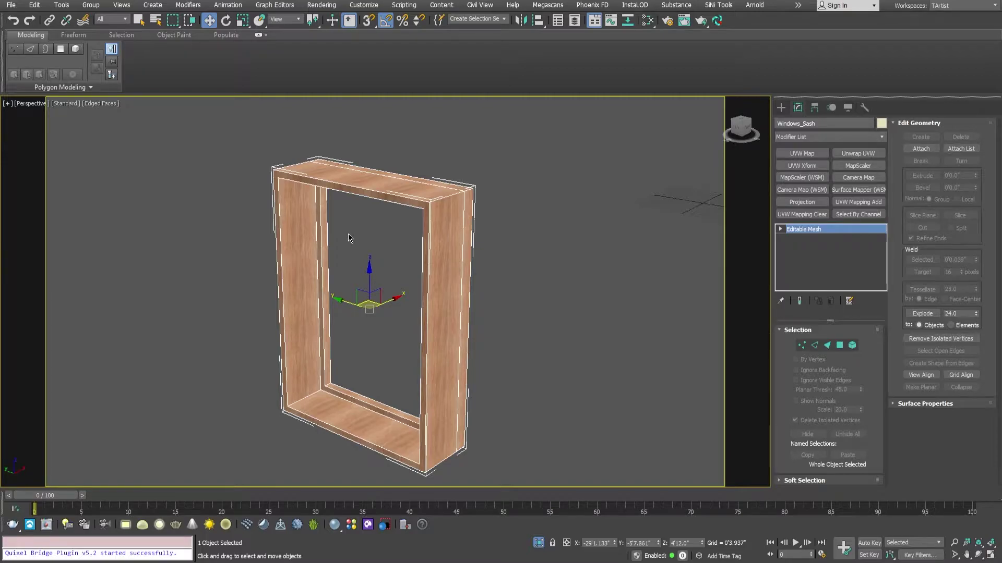
alt+middle_drag(348, 234, 400, 226)
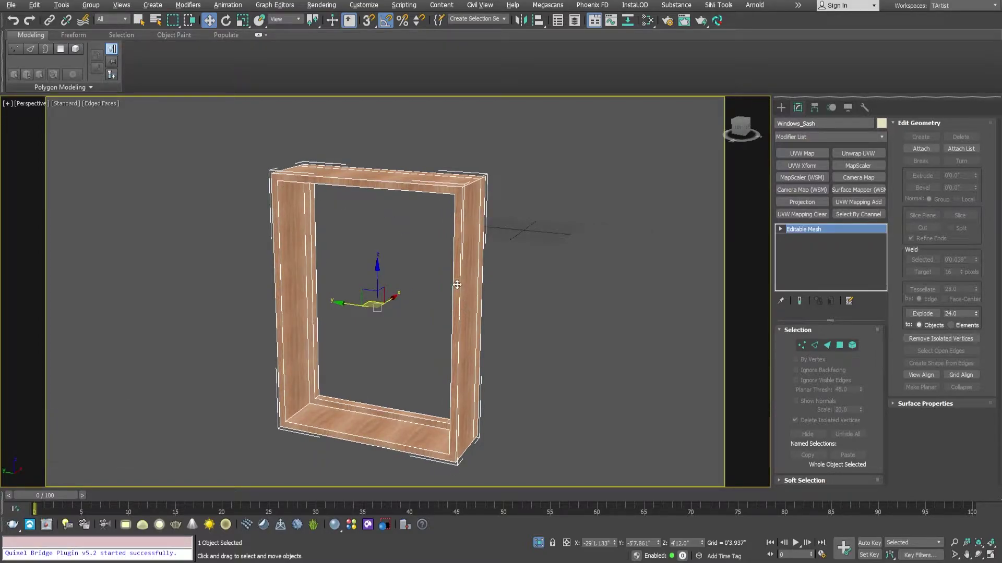
alt+middle_drag(406, 242, 394, 239)
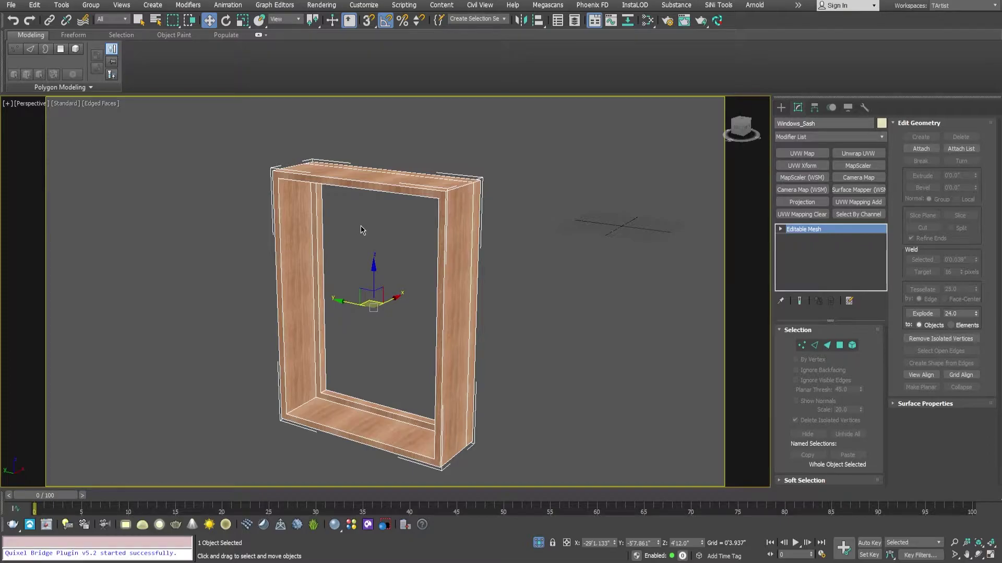
alt+middle_drag(351, 213, 350, 286)
Step: Exit isolation of the window sash and examine how the window sits in the room wall
click(539, 546)
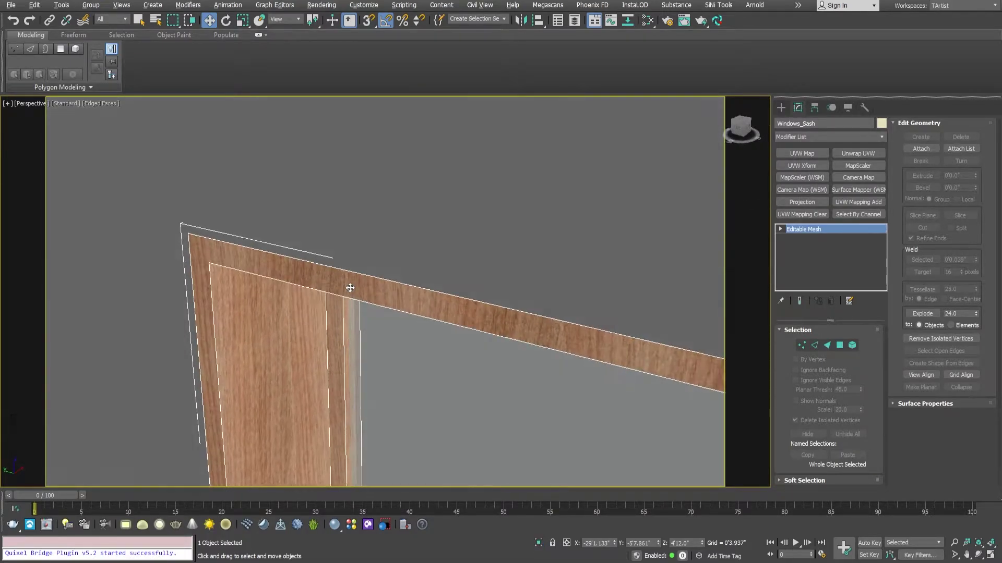
scroll(351, 289, down, 3)
scroll(351, 289, down, 5)
mouse_move(393, 336)
alt+middle_down()
mouse_move(383, 319)
mouse_move(348, 336)
mouse_move(413, 337)
alt+middle_up()
scroll(378, 316, up, 3)
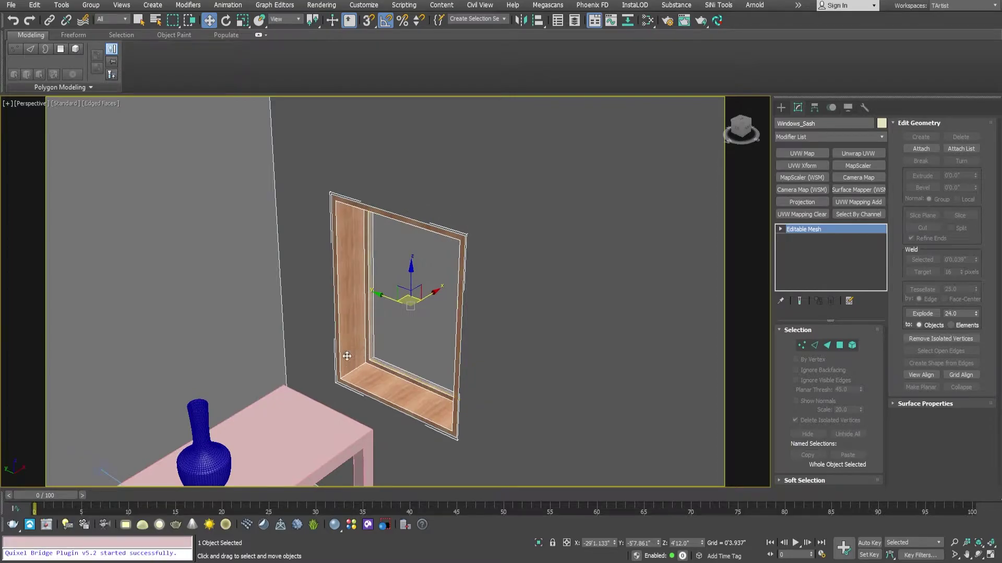
alt+middle_drag(383, 328, 406, 309)
scroll(404, 292, down, 3)
scroll(380, 295, down, 3)
alt+click(370, 295)
scroll(412, 291, up, 3)
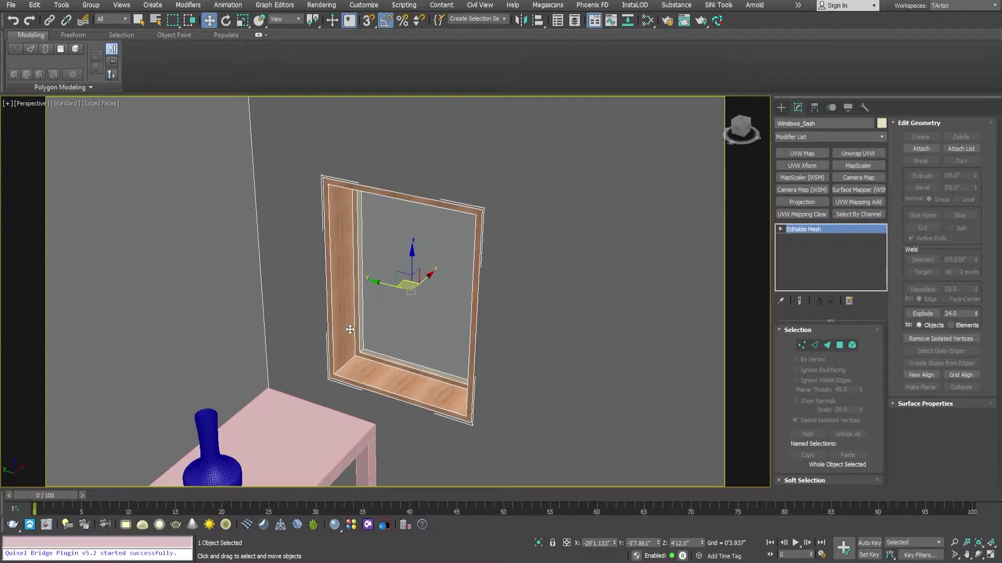
scroll(356, 288, down, 5)
alt+middle_drag(355, 288, 384, 291)
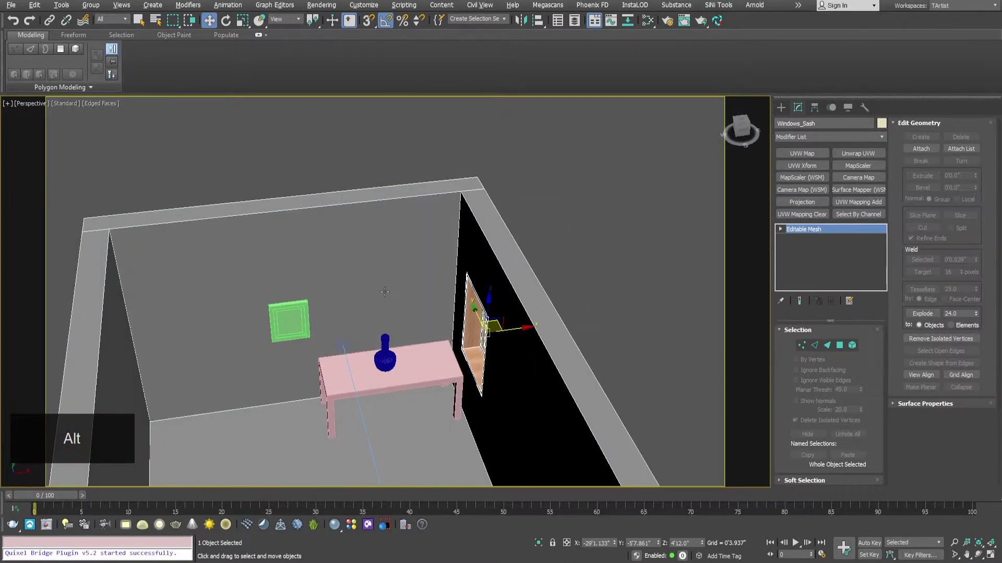
Step: Select the green picture frame on the wall and view it up close
click(283, 310)
key(z)
mouse_move(284, 309)
alt+middle_down()
mouse_move(277, 275)
mouse_move(272, 296)
mouse_move(286, 299)
alt+middle_up()
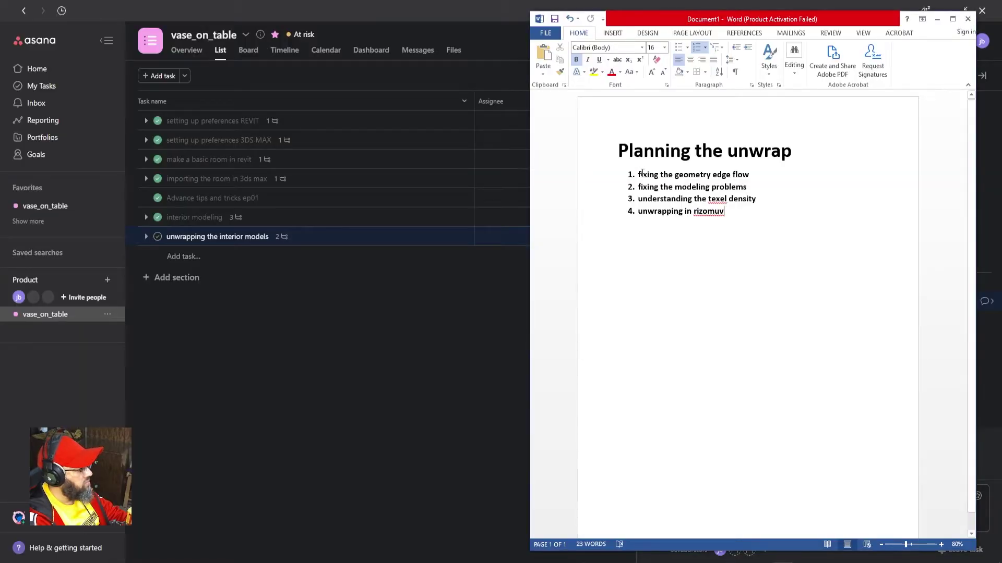
Step: Switch to the Word planning document and review the four unwrap items, starting with "fixing the geometry edge flow"
drag(634, 174, 756, 175)
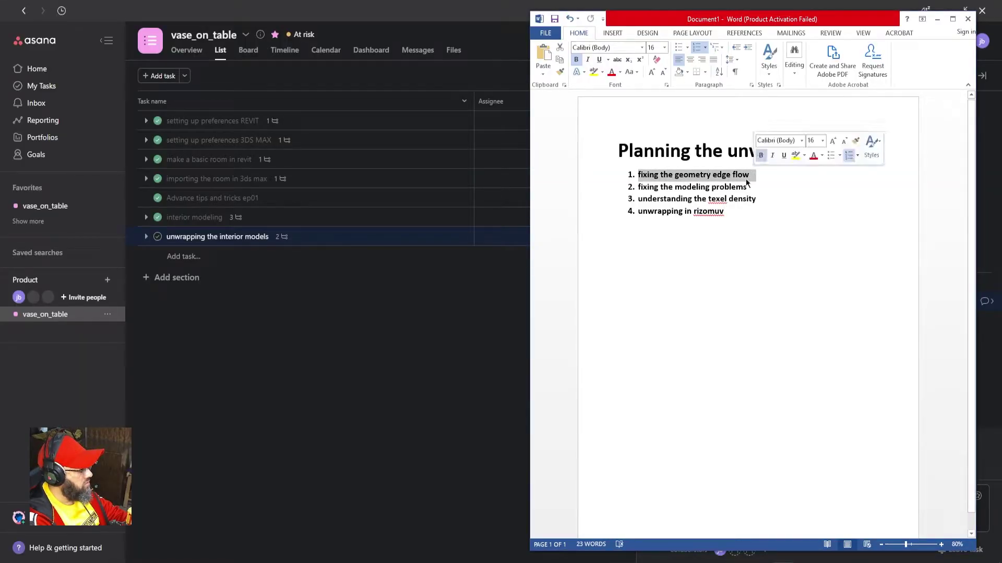
click(643, 174)
drag(642, 174, 735, 216)
click(736, 217)
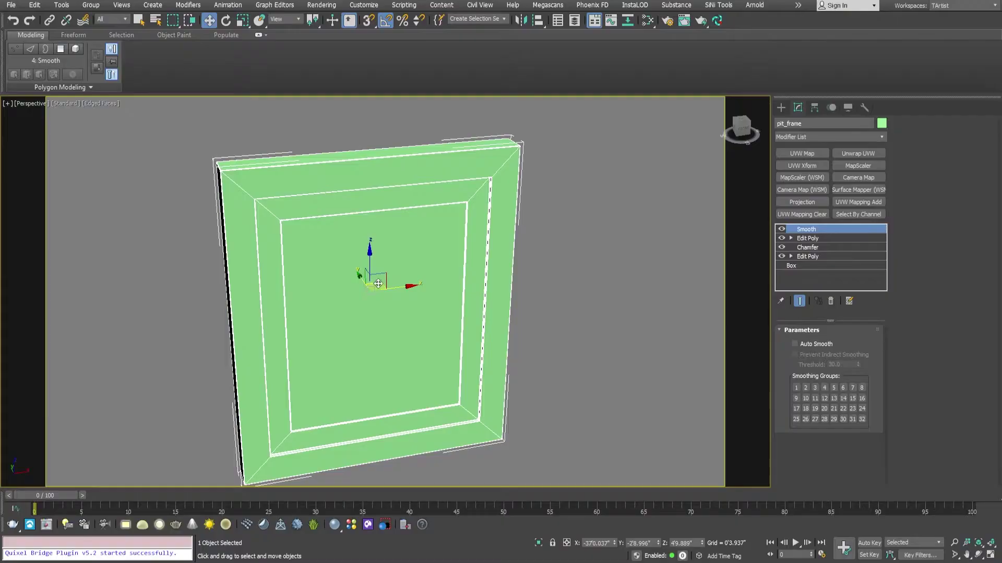
Step: Back in 3ds Max, open the RizomUV Bridge and try to send the picture frame in New mode
alt+middle_drag(292, 245, 310, 237)
scroll(302, 258, up, 5)
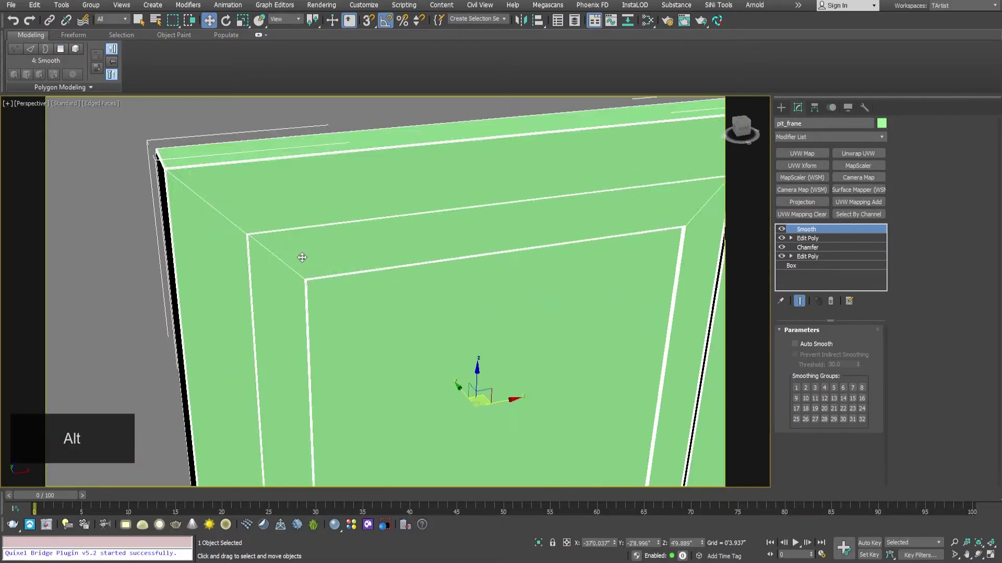
click(718, 23)
click(86, 188)
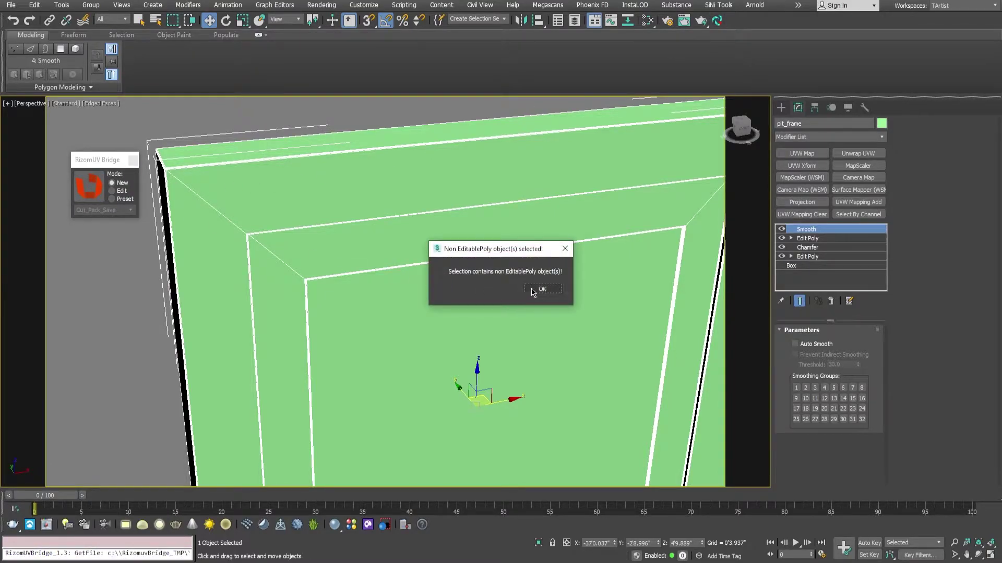
click(533, 291)
Step: Convert the picture frame to an Editable Poly and send it to RizomUV through the bridge in New mode
scroll(380, 234, down, 3)
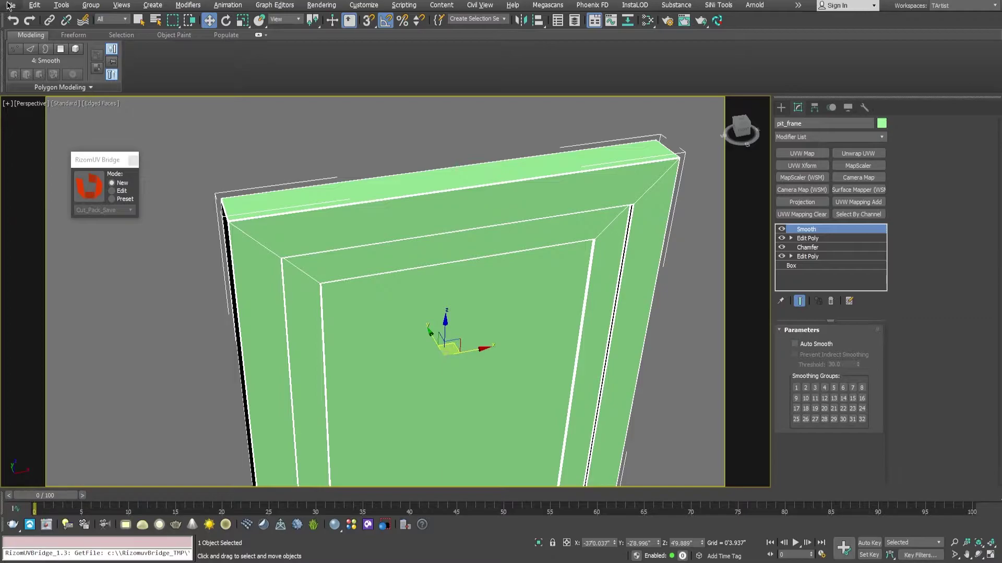
click(8, 5)
click(460, 94)
alt+middle_drag(466, 226, 581, 227)
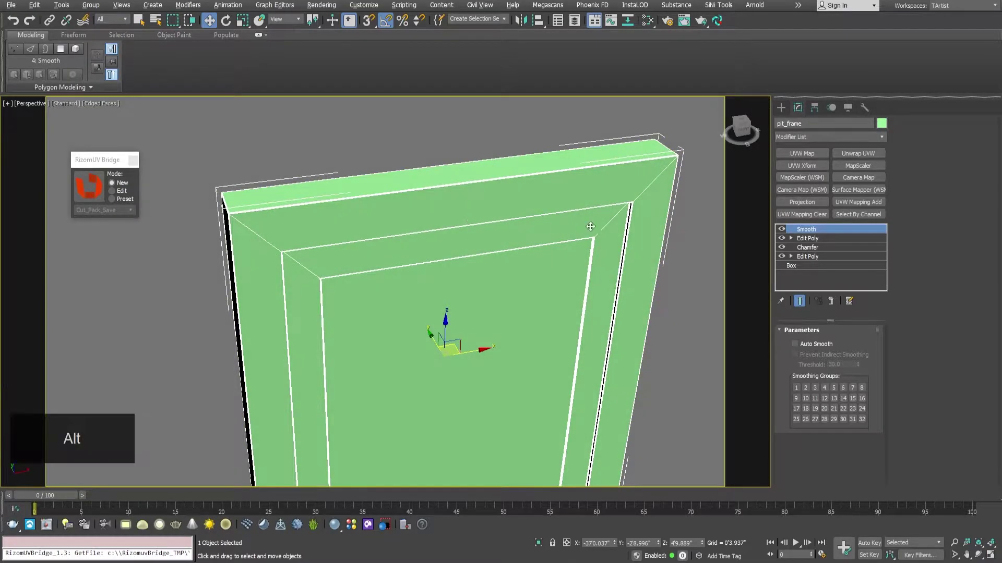
right_click(579, 211)
mouse_move(673, 315)
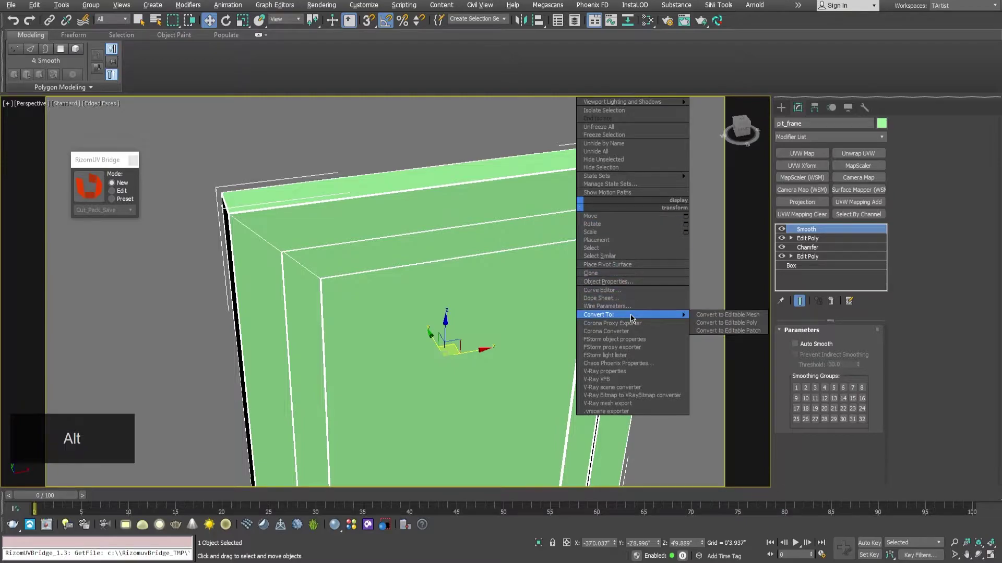
click(713, 323)
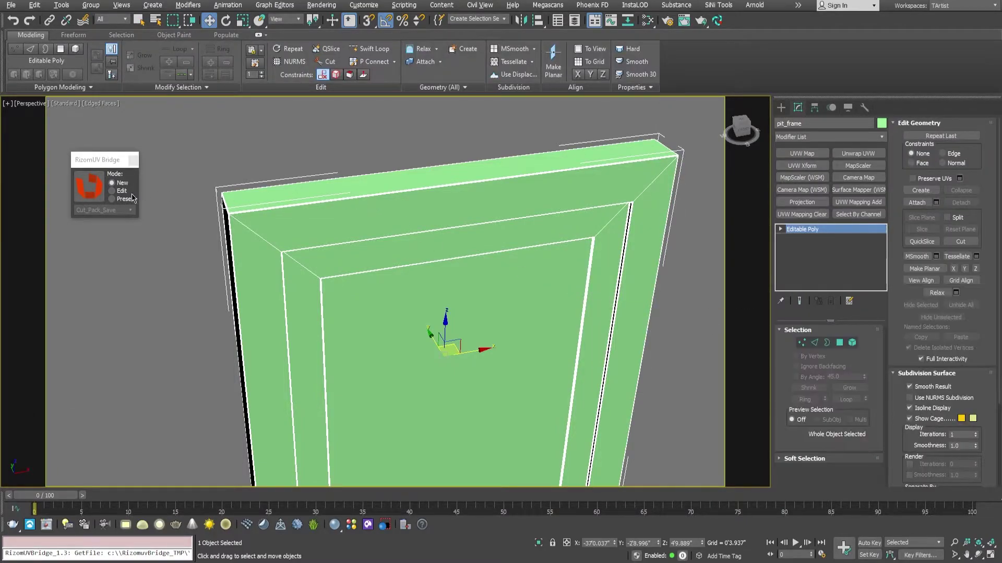
click(87, 193)
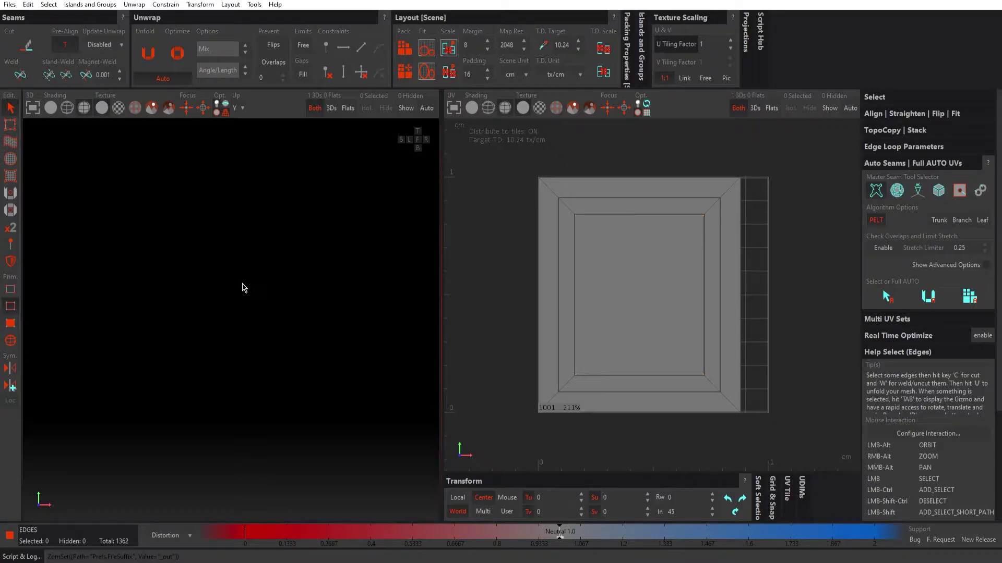
Step: Auto-select the picture frame's seam edges with the sharp edges method at an angle of 70
key(f)
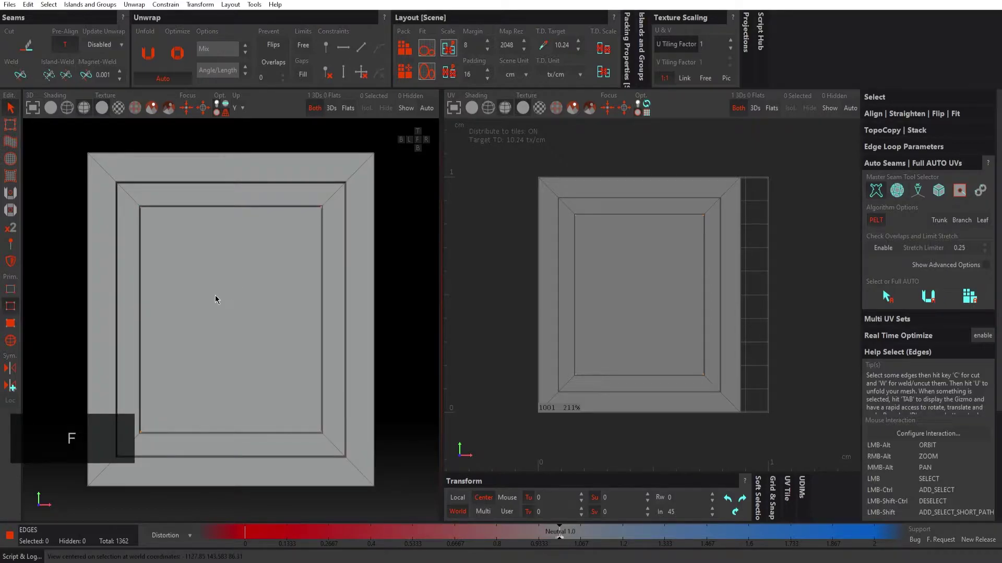
alt+drag(198, 282, 224, 310)
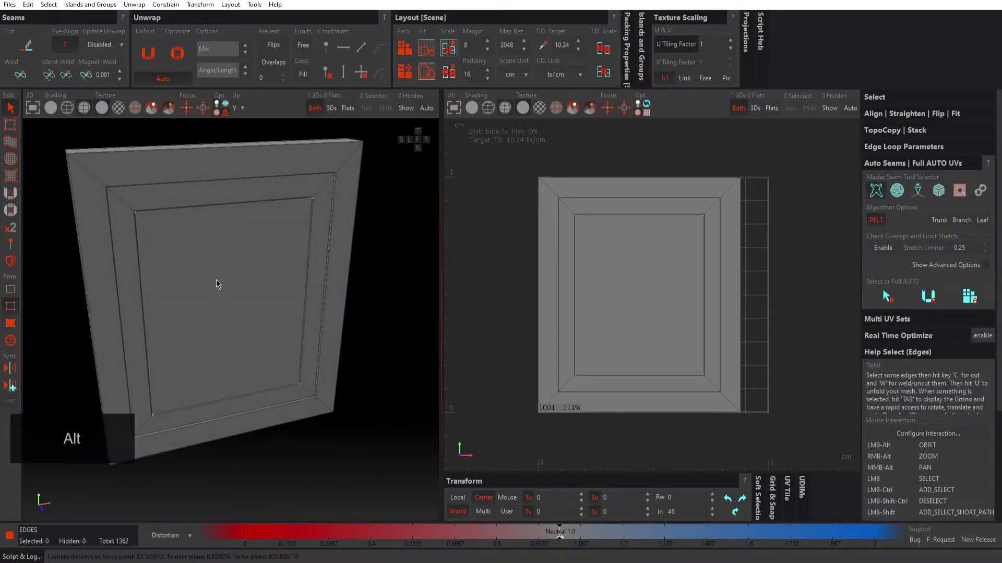
alt+middle_drag(196, 232, 236, 271)
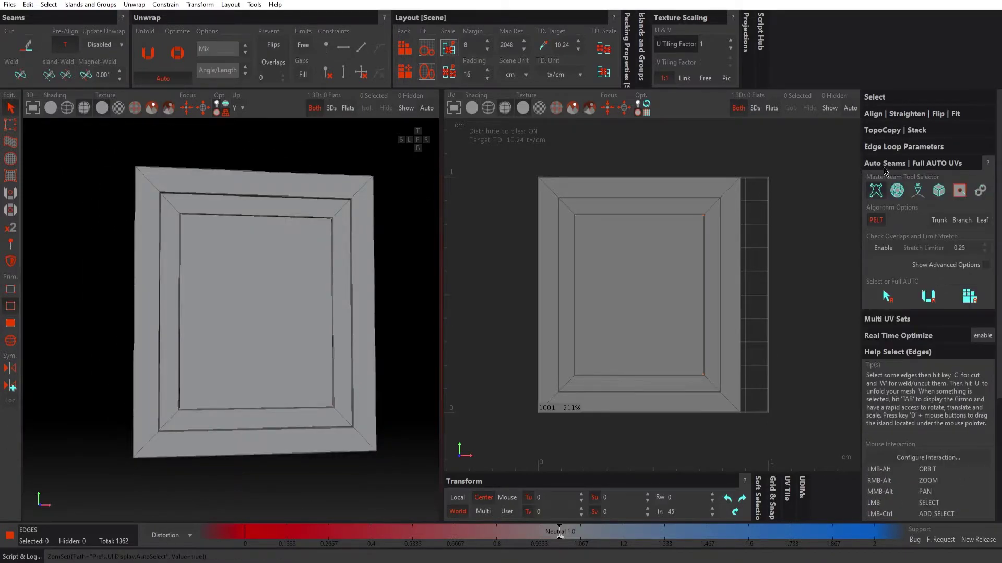
click(918, 191)
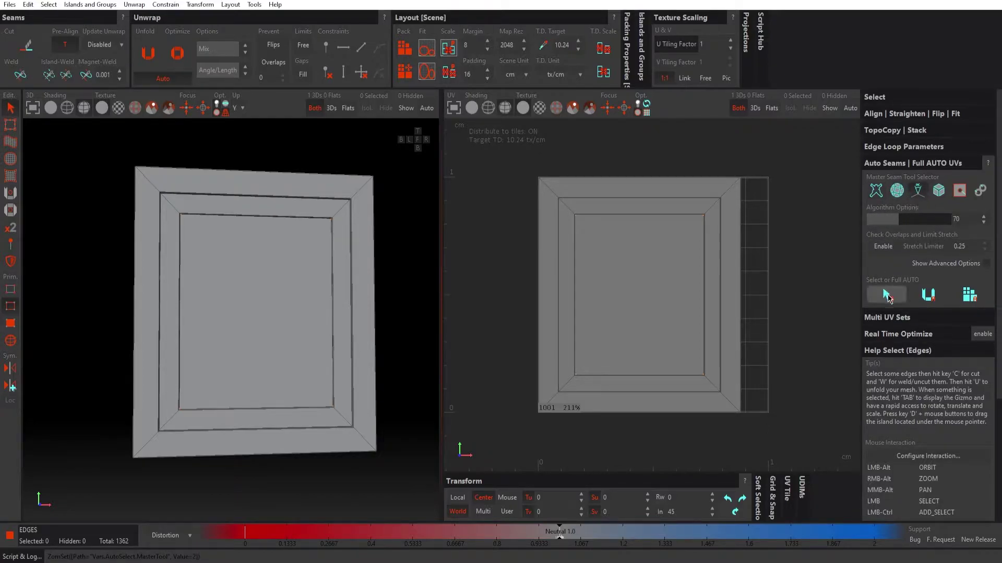
click(887, 295)
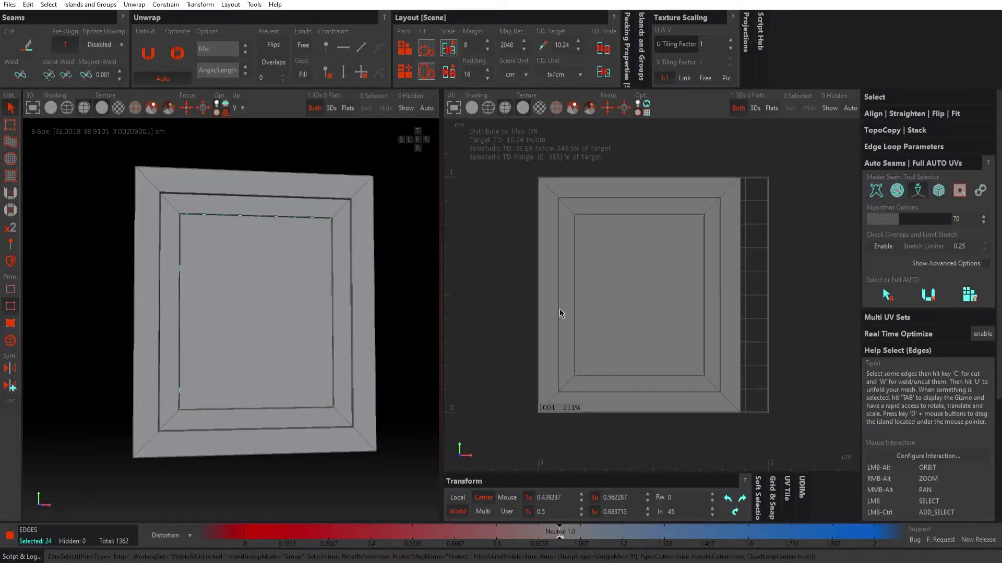
Step: Lower the sharp edges angle to 27, reselect the frame's edges and cut them as seams
alt+drag(217, 345, 255, 344)
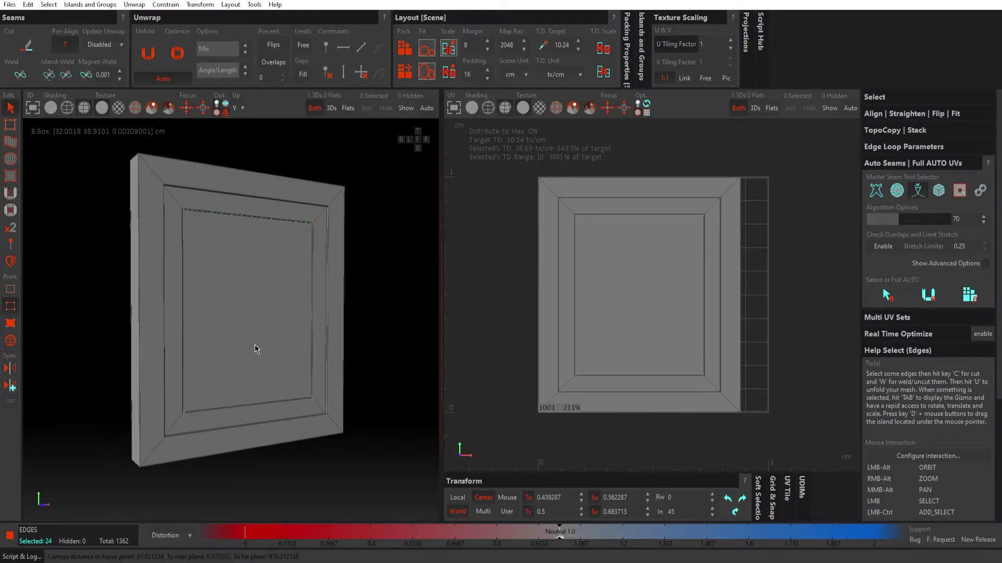
click(880, 221)
click(888, 295)
mouse_move(252, 342)
alt+mouse_down()
mouse_move(300, 327)
mouse_move(249, 338)
alt+mouse_up()
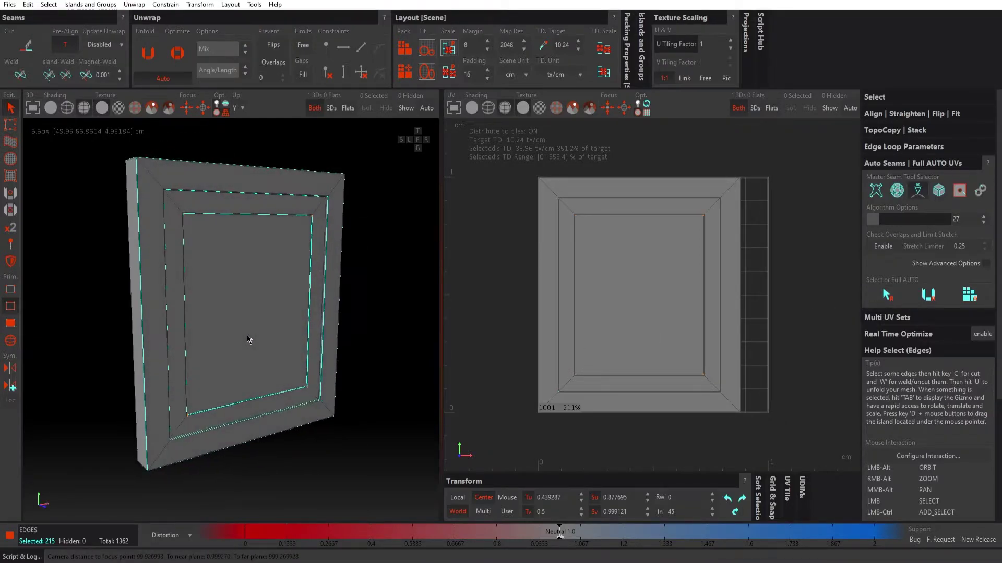
click(23, 46)
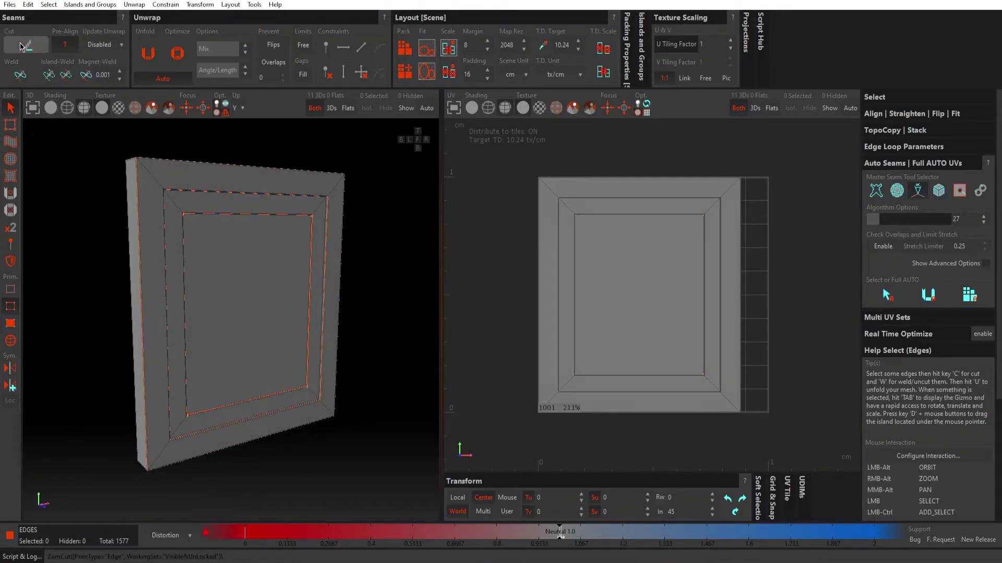
Step: Unfold the cut islands of the picture frame, then pack and optimize them
click(153, 63)
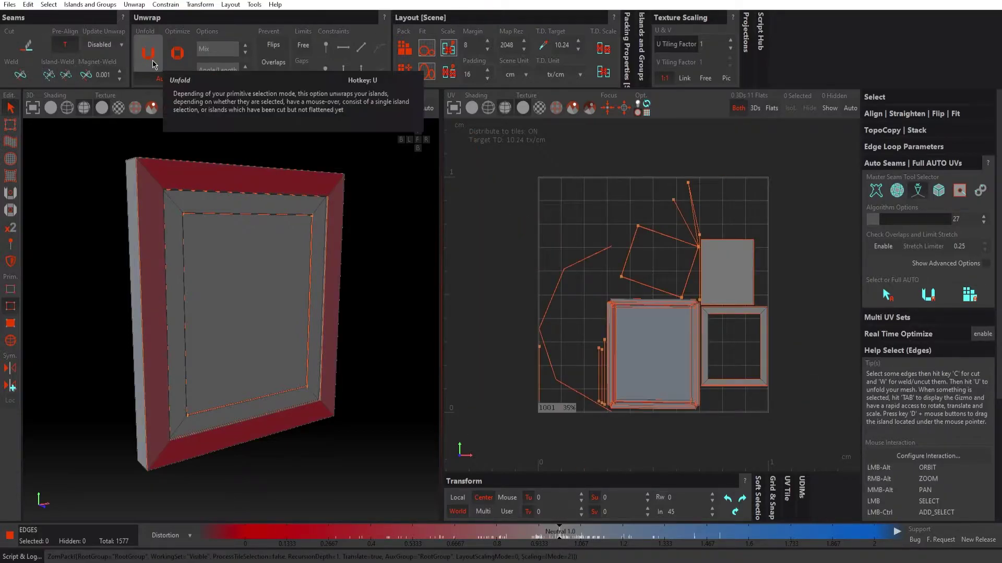
click(403, 51)
click(177, 63)
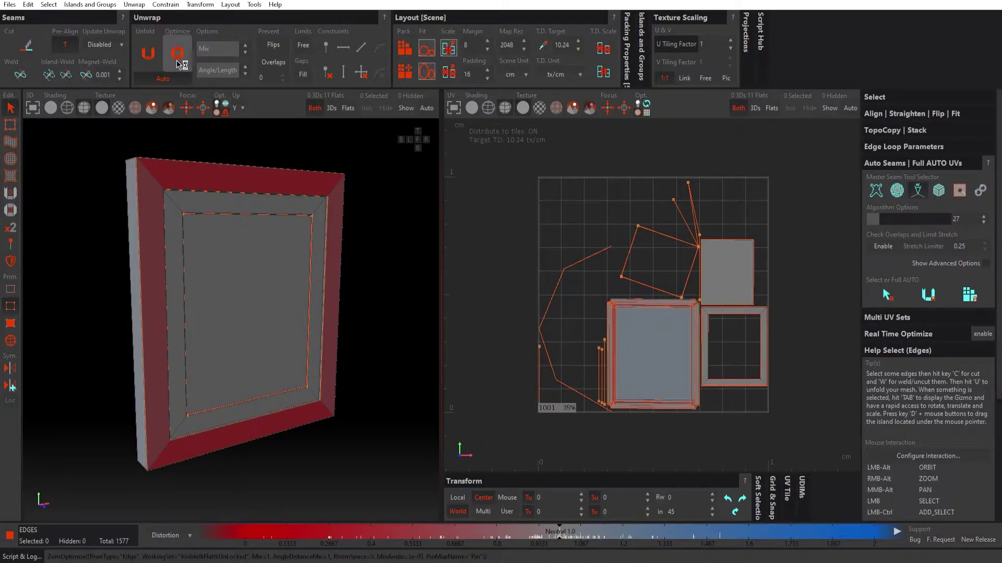
Step: Examine the distortion on the frame's front border and the geometry of its upper outer corner up close
alt+drag(437, 264, 317, 308)
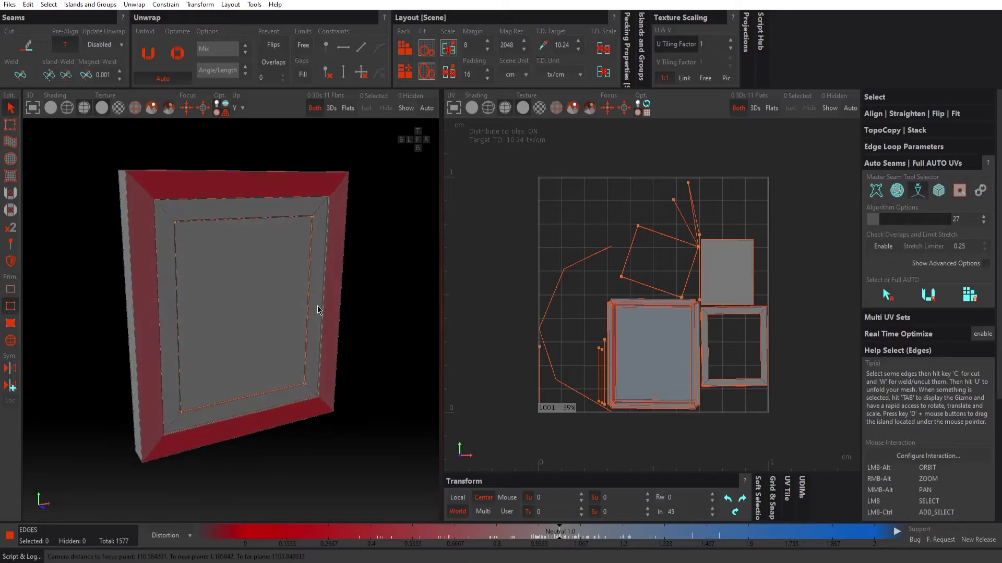
alt+right_drag(593, 347, 643, 344)
alt+drag(145, 237, 137, 189)
alt+right_drag(136, 190, 222, 235)
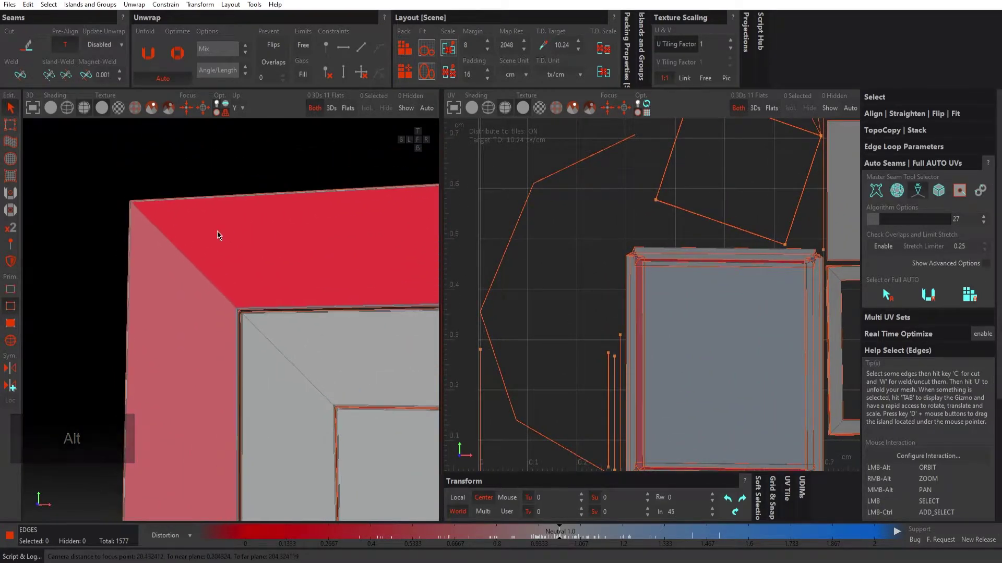
alt+drag(221, 230, 238, 272)
alt+right_drag(152, 233, 185, 235)
alt+drag(185, 235, 212, 242)
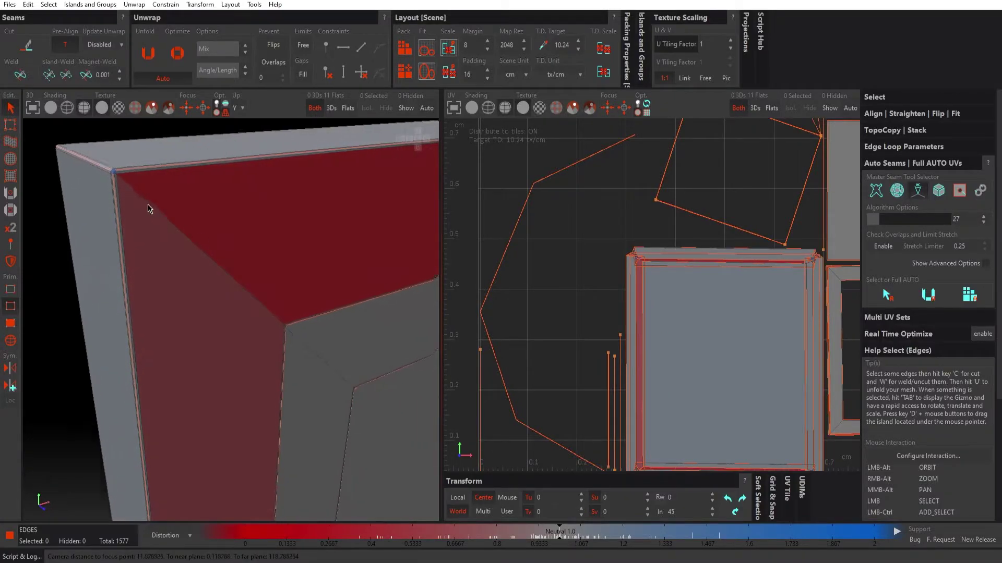
alt+right_drag(146, 205, 188, 208)
alt+drag(188, 207, 176, 224)
alt+right_drag(177, 223, 205, 229)
alt+drag(205, 229, 226, 248)
alt+right_drag(183, 231, 201, 235)
alt+drag(202, 235, 223, 247)
alt+right_drag(224, 247, 254, 261)
Step: Select the three edges that meet at the middle of the frame's rounded outer corner
click(195, 262)
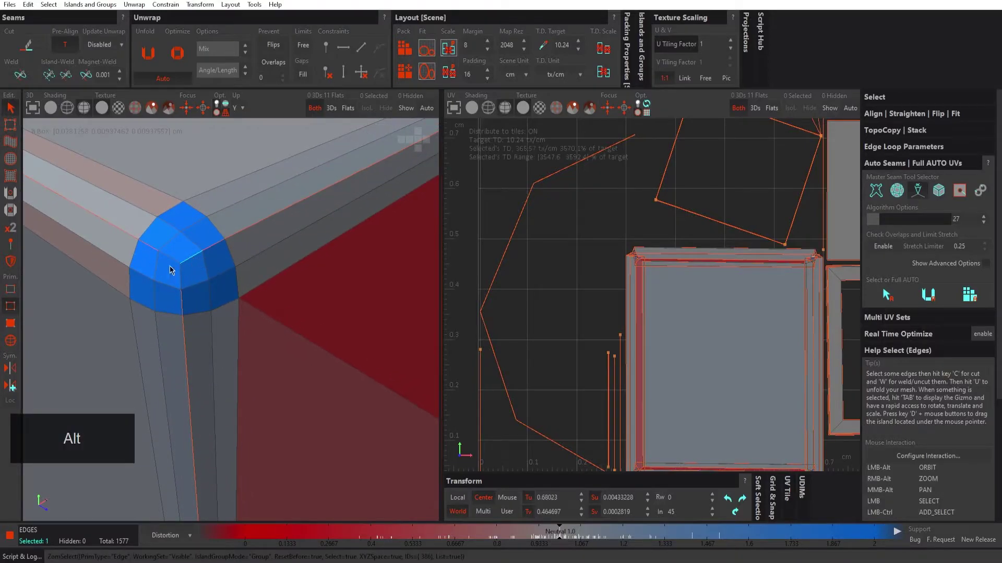
click(11, 310)
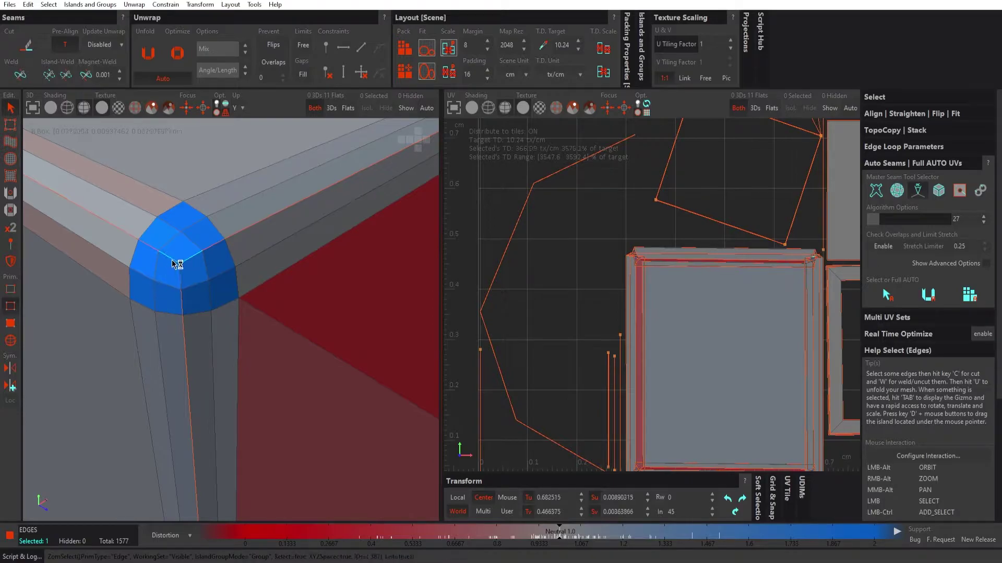
ctrl+click(180, 278)
alt+drag(259, 327, 234, 310)
alt+right_drag(311, 323, 232, 324)
alt+middle_drag(304, 324, 199, 253)
alt+right_drag(264, 273, 193, 277)
key(alt)
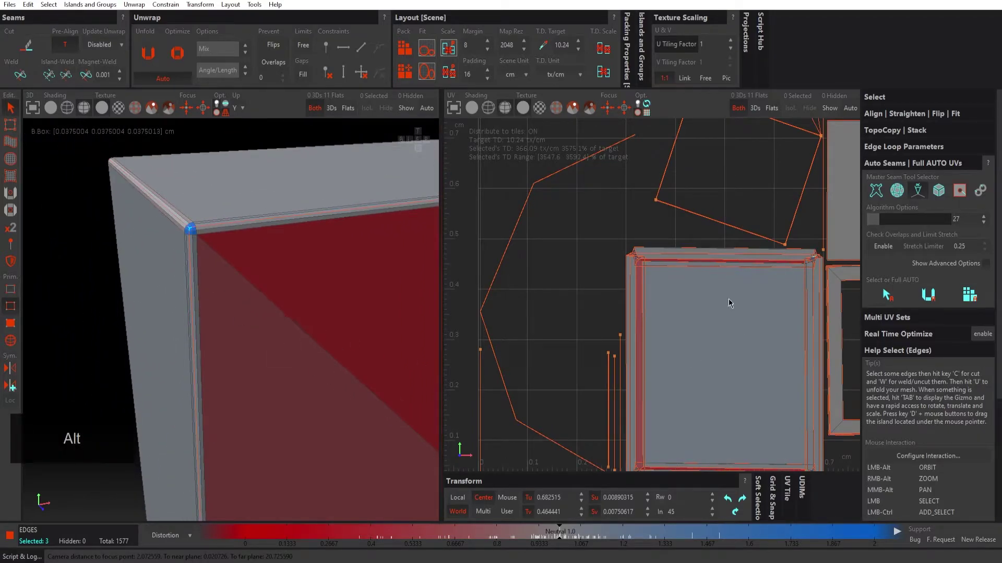
alt+right_drag(198, 235, 213, 254)
alt+drag(332, 271, 300, 261)
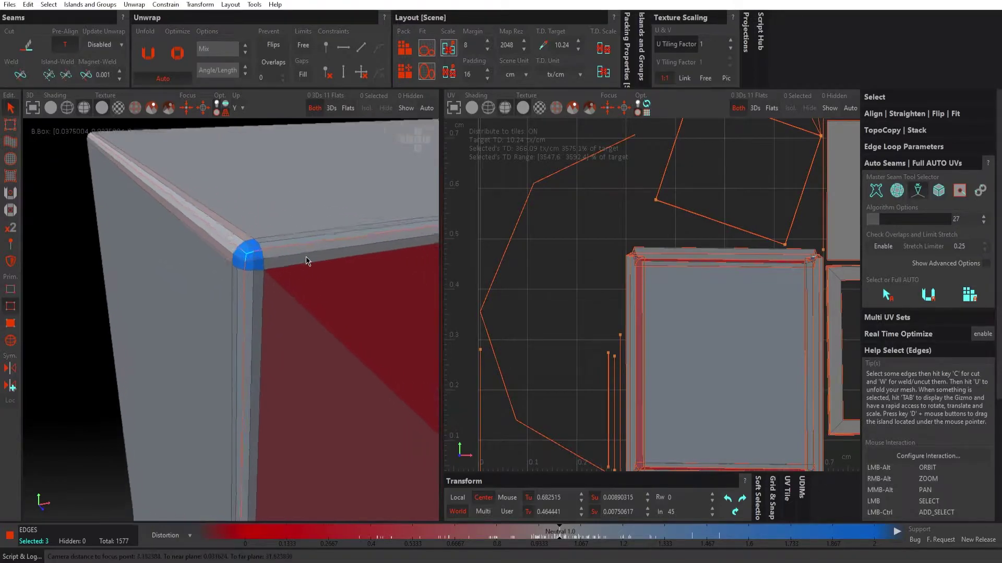
alt+right_drag(299, 261, 371, 285)
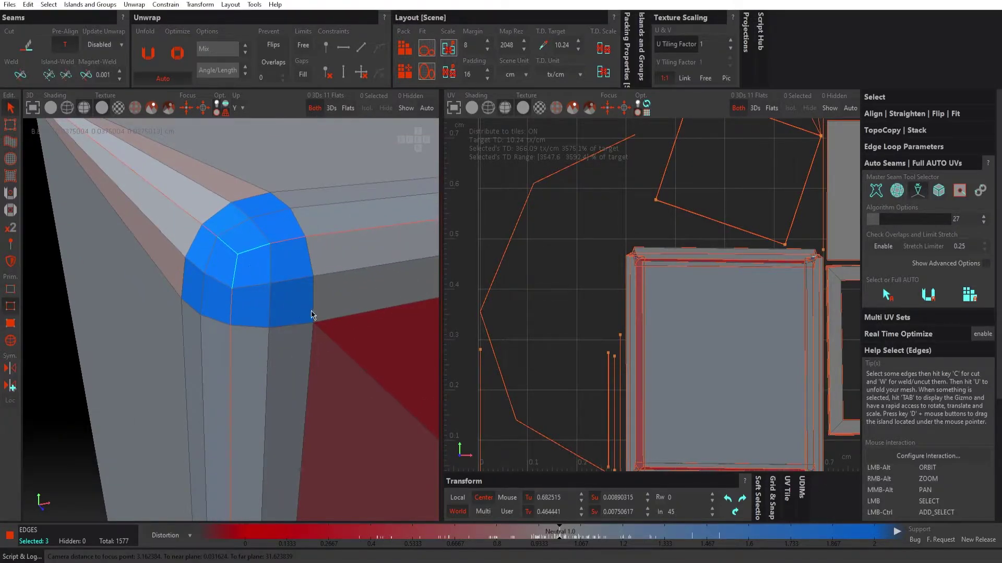
Step: Add the two edges along the side of the rounded corner patch, down to the front face, to the selection
click(314, 290)
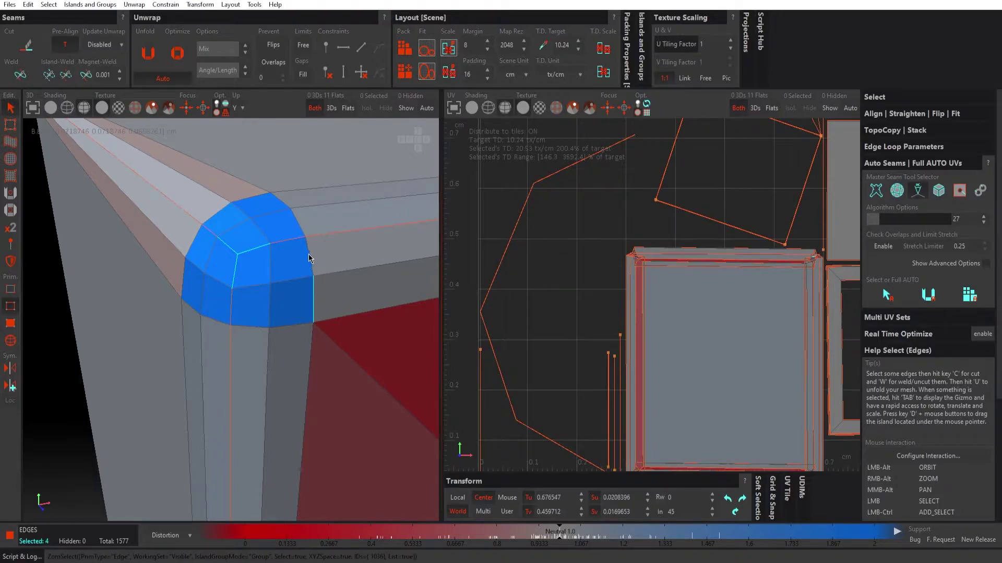
ctrl+click(273, 279)
ctrl+click(277, 259)
alt+drag(284, 300, 298, 244)
ctrl+shift+click(272, 277)
ctrl+shift+click(287, 282)
ctrl+click(307, 258)
alt+drag(272, 344, 246, 332)
scroll(336, 335, down, 4)
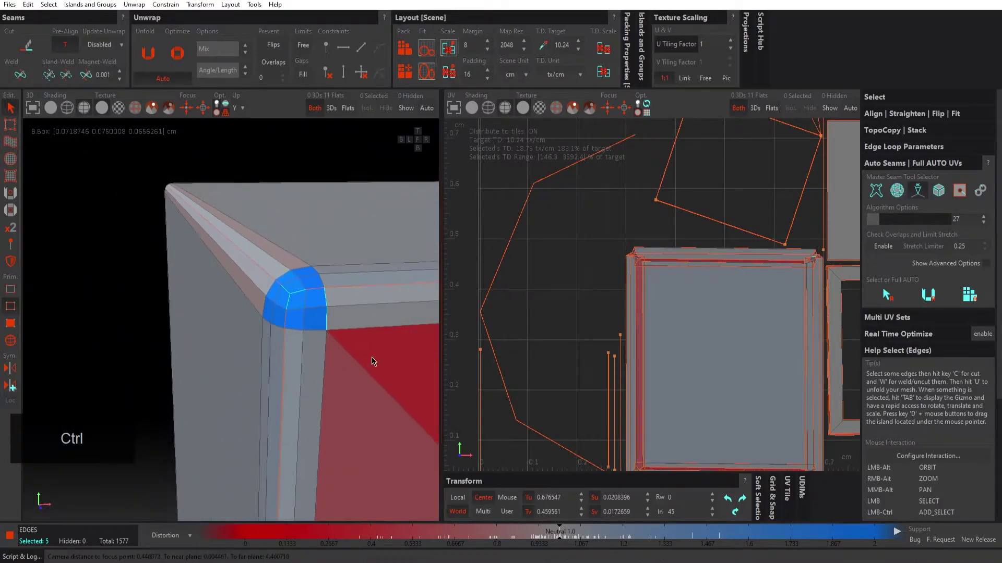
Step: Add the front border's diagonal mitre edge to the selection and cut the selected edges
alt+middle_drag(366, 358, 278, 308)
ctrl+click(242, 321)
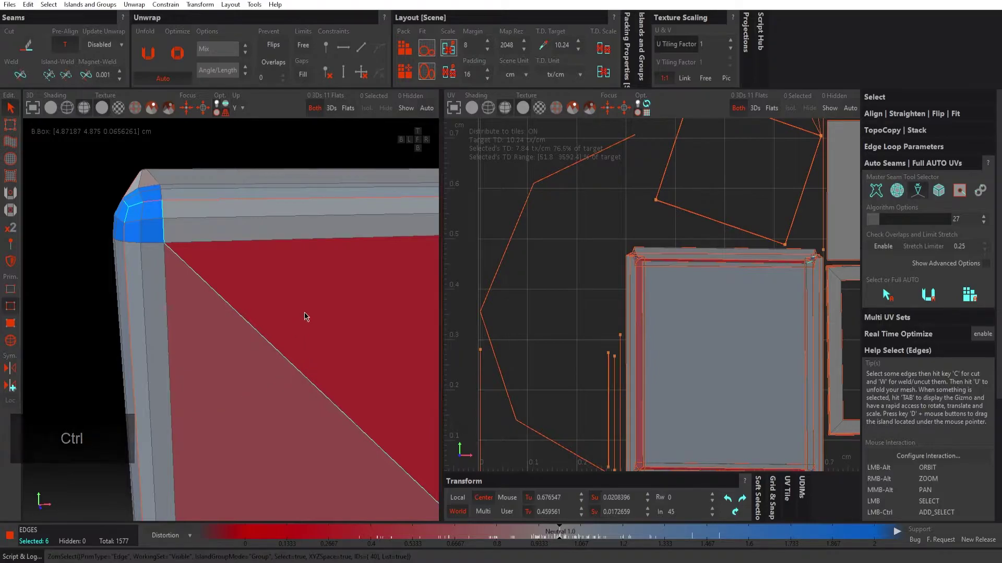
scroll(304, 312, down, 4)
alt+middle_drag(340, 366, 252, 291)
scroll(252, 294, down, 5)
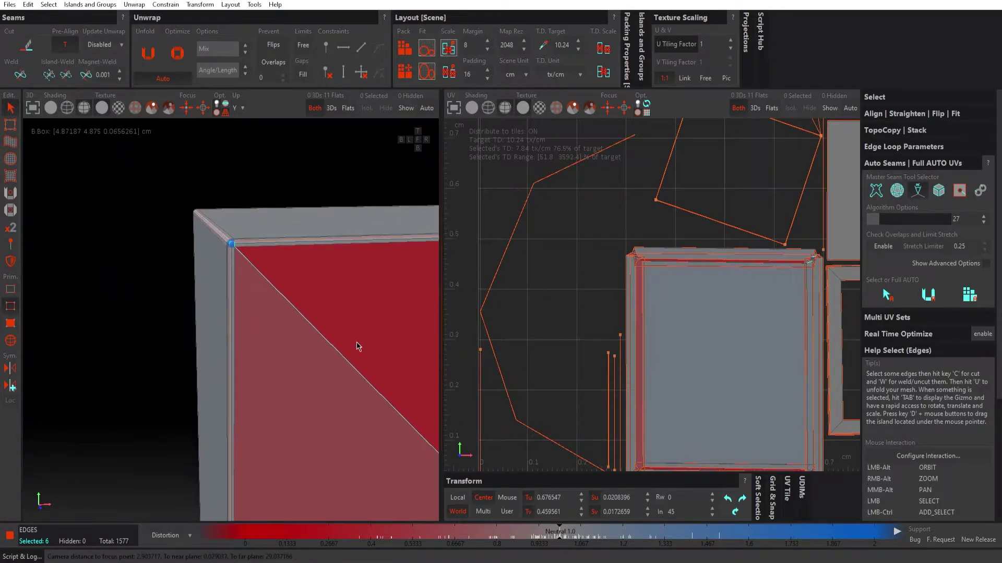
key(c)
Step: Run Unfold again on the picture frame with the added corner seam
alt+middle_drag(141, 229, 166, 254)
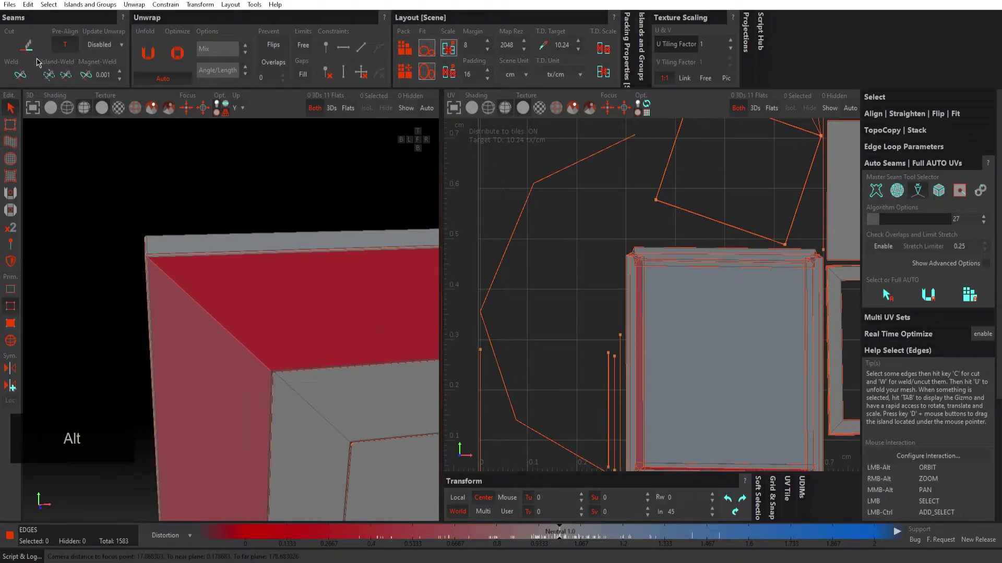
alt+drag(201, 281, 194, 256)
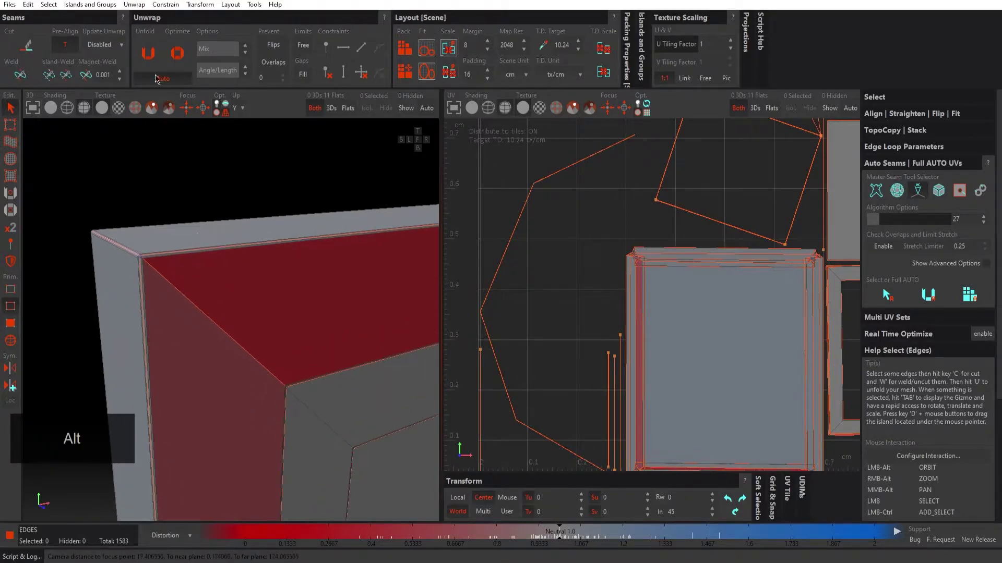
click(146, 47)
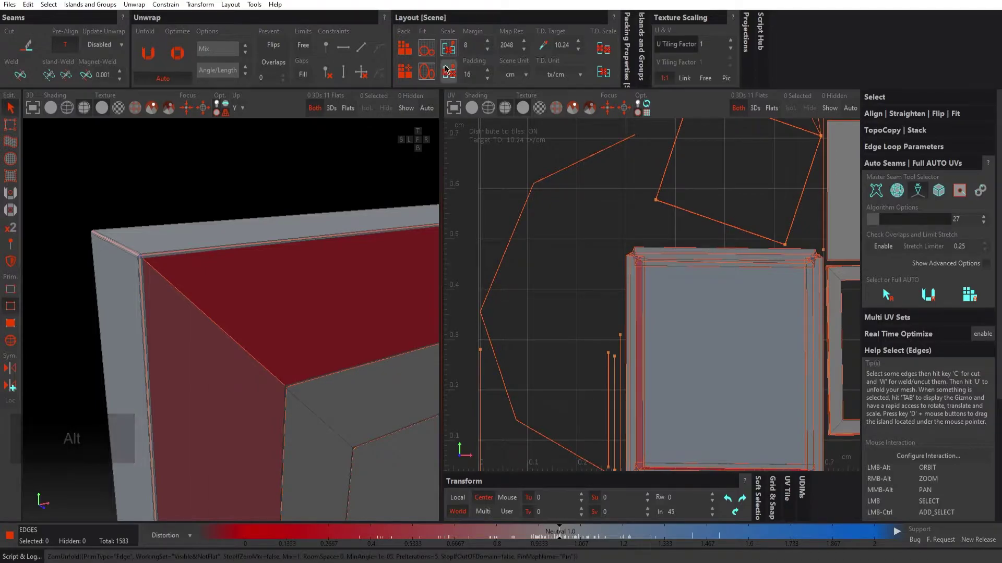
Step: Repack the UV islands and cut the diagonal mitre edge between the frame's front border faces
click(410, 50)
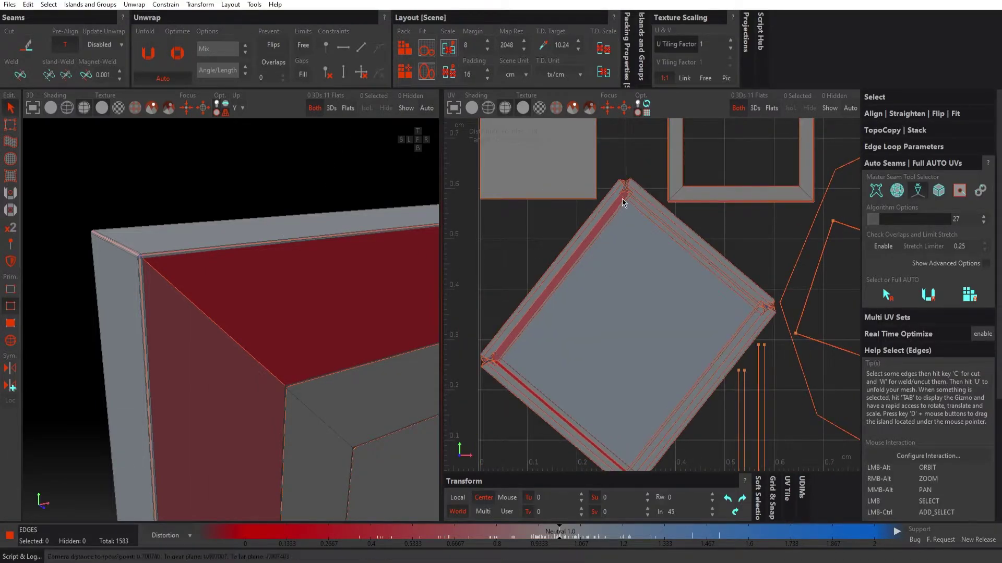
scroll(652, 201, up, 3)
alt+drag(245, 347, 145, 268)
scroll(353, 389, up, 3)
scroll(312, 381, up, 2)
alt+drag(258, 356, 291, 351)
click(288, 350)
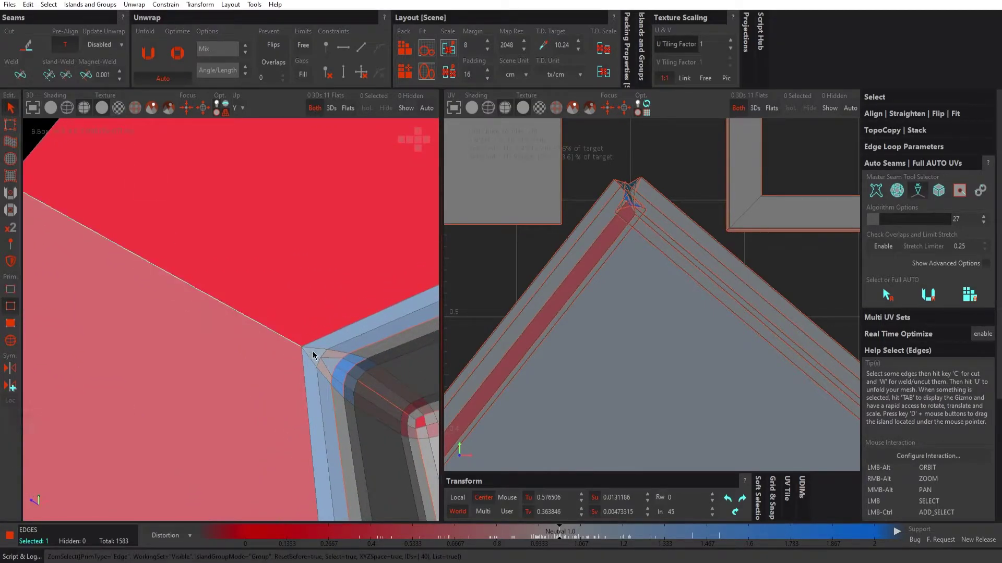
alt+drag(306, 391, 347, 308)
key(c)
Step: Examine the packed frame island and the beveled frame corners for distortion around the cut seams
scroll(182, 285, down, 3)
scroll(221, 271, up, 2)
scroll(240, 256, up, 3)
alt+drag(257, 239, 236, 273)
scroll(280, 266, down, 3)
scroll(236, 273, down, 3)
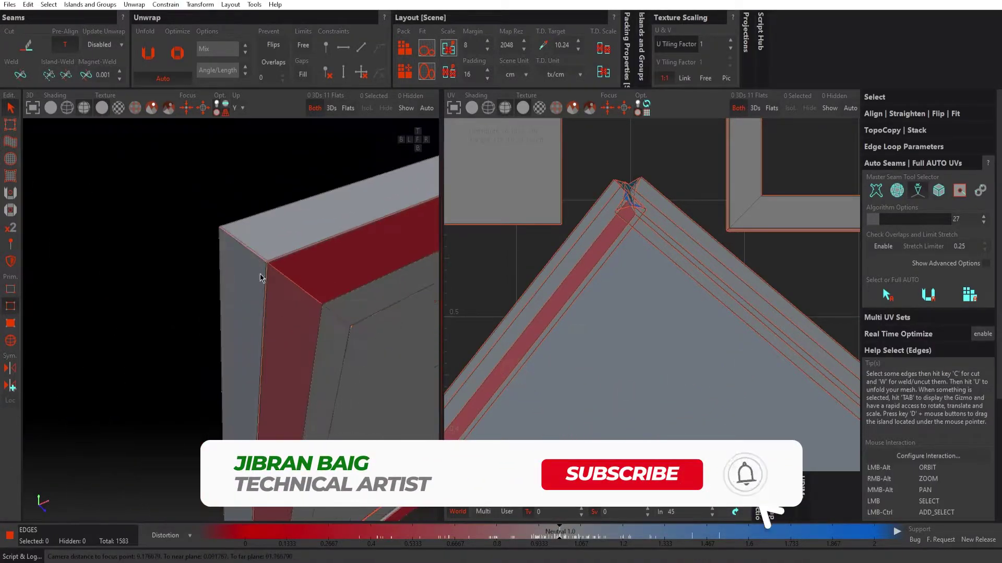
alt+right_drag(749, 331, 701, 347)
alt+middle_drag(746, 377, 668, 316)
alt+right_drag(659, 307, 715, 310)
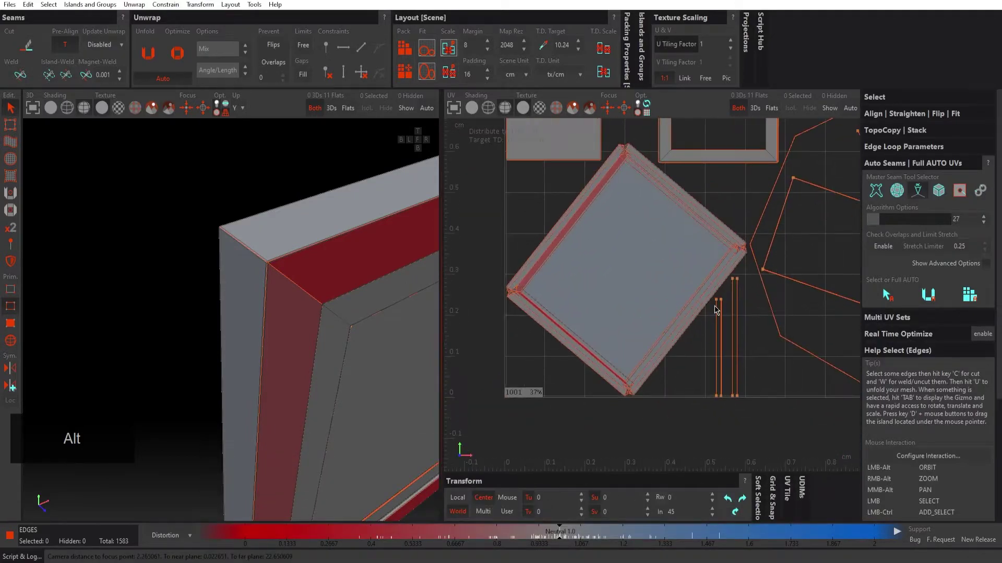
alt+drag(220, 318, 179, 291)
alt+middle_drag(314, 283, 140, 279)
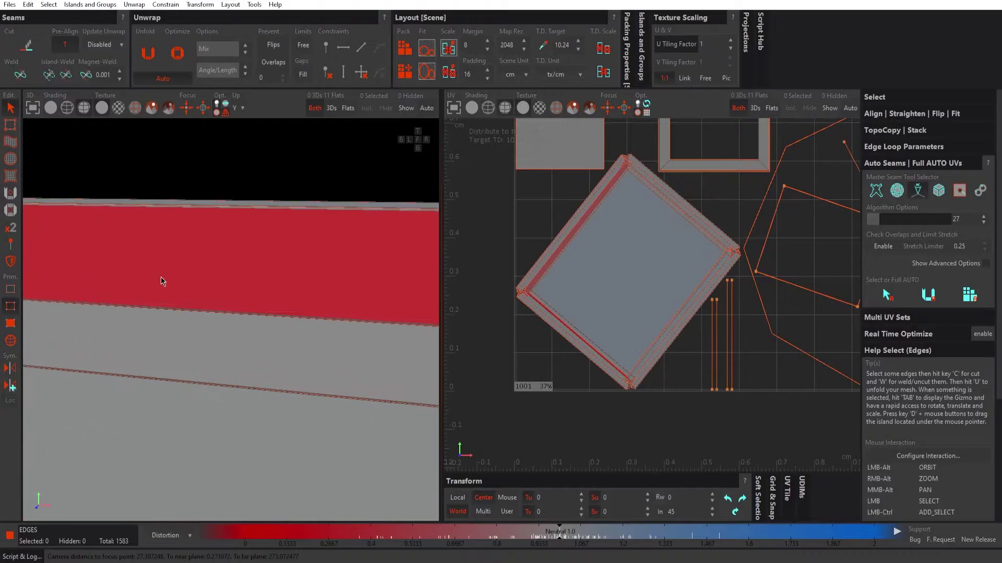
alt+right_drag(219, 284, 132, 281)
mouse_move(132, 282)
alt+mouse_down()
mouse_move(188, 288)
mouse_move(146, 284)
alt+mouse_up()
alt+right_drag(77, 280, 225, 295)
alt+drag(186, 280, 230, 307)
alt+right_drag(187, 215, 312, 233)
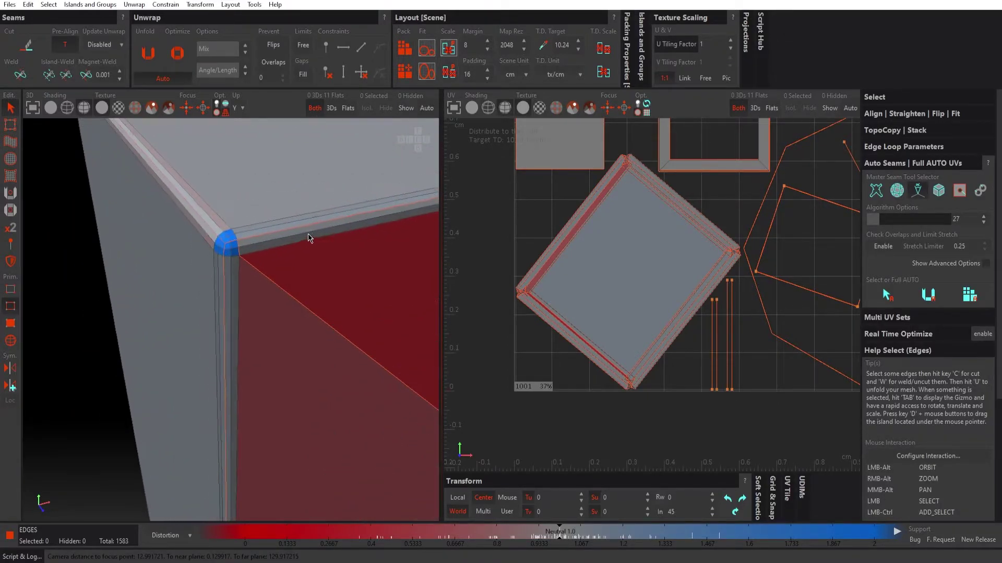
mouse_move(288, 309)
alt+mouse_down()
mouse_move(223, 298)
mouse_move(290, 291)
alt+mouse_up()
alt+right_drag(333, 293, 251, 282)
alt+drag(337, 299, 256, 301)
alt+right_drag(320, 309, 273, 300)
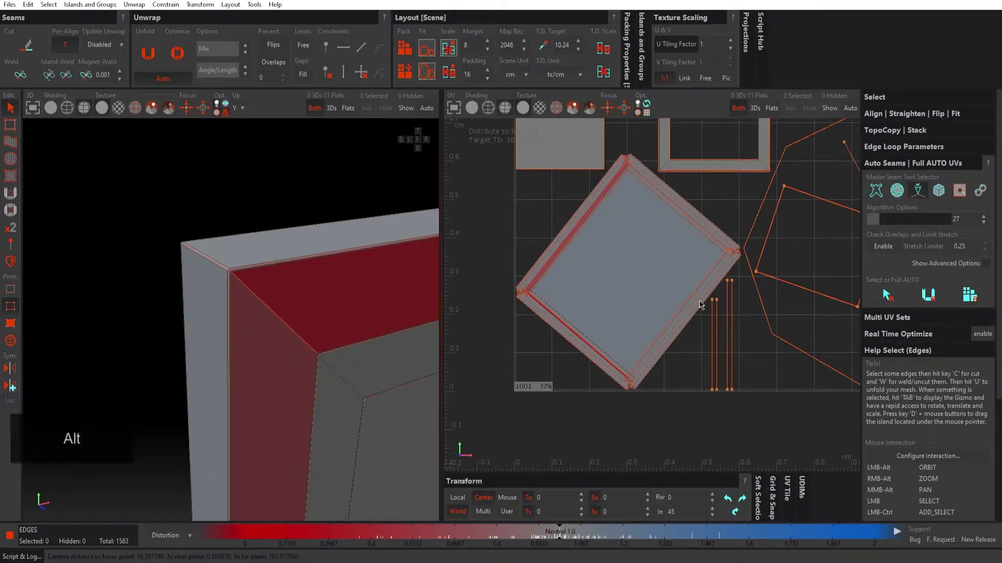
alt+drag(212, 303, 246, 292)
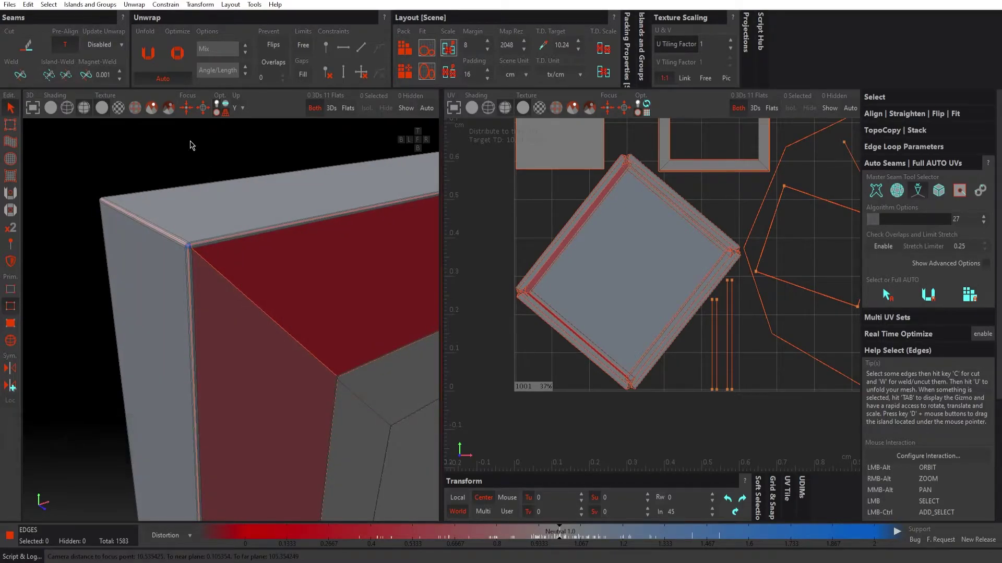
Step: Unfold the picture frame again and run Optimize on the islands several times
click(159, 54)
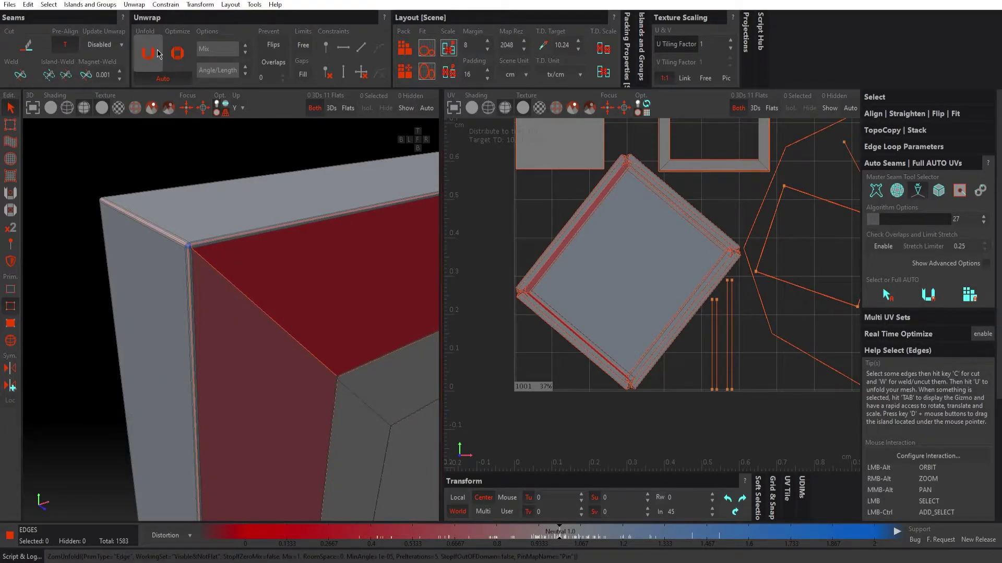
click(173, 135)
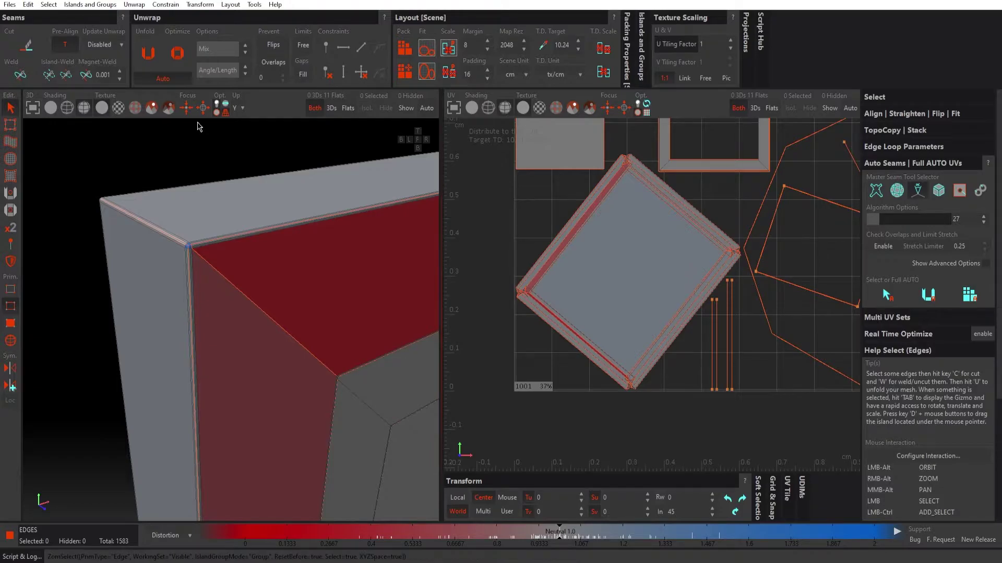
click(187, 59)
click(186, 59)
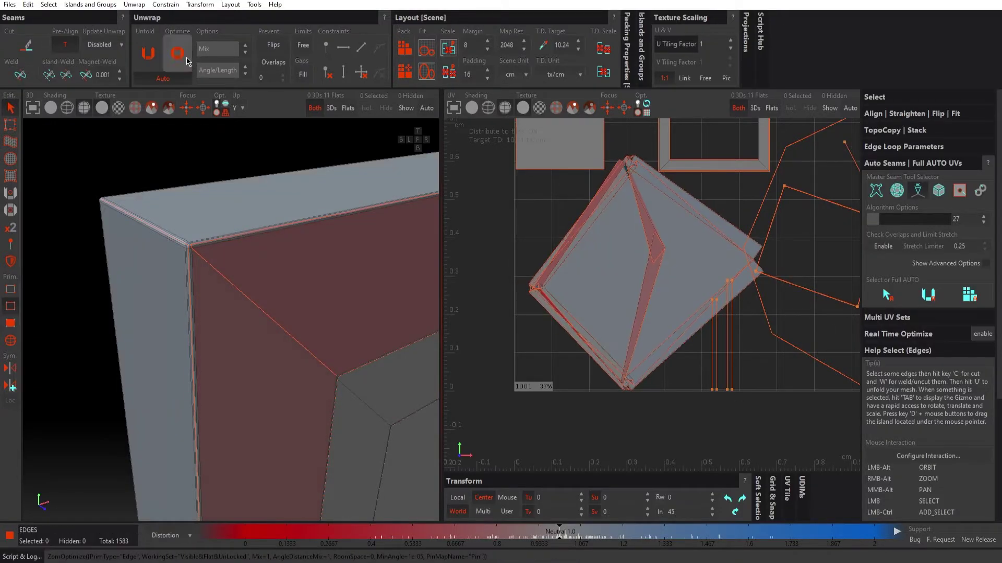
key(o)
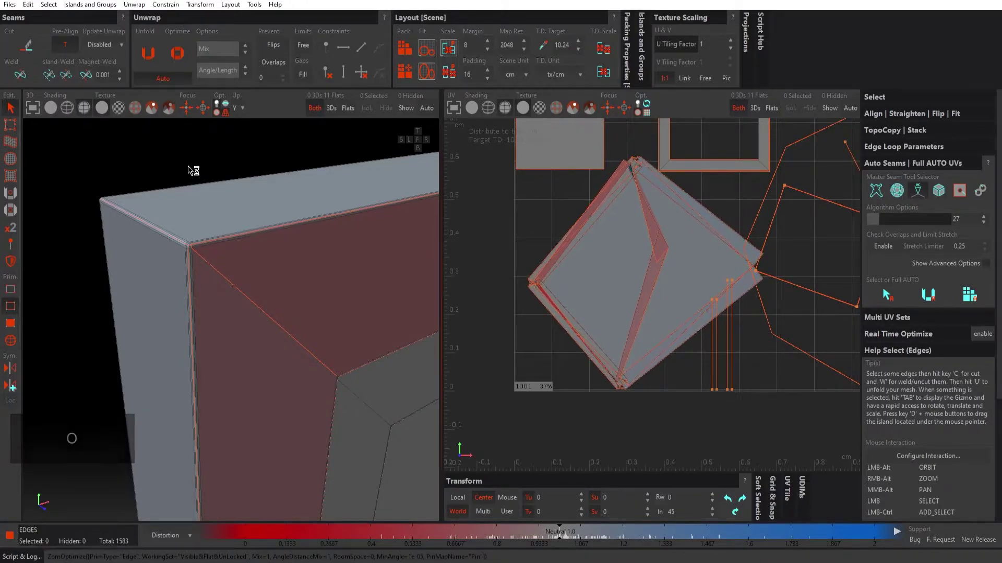
key(o)
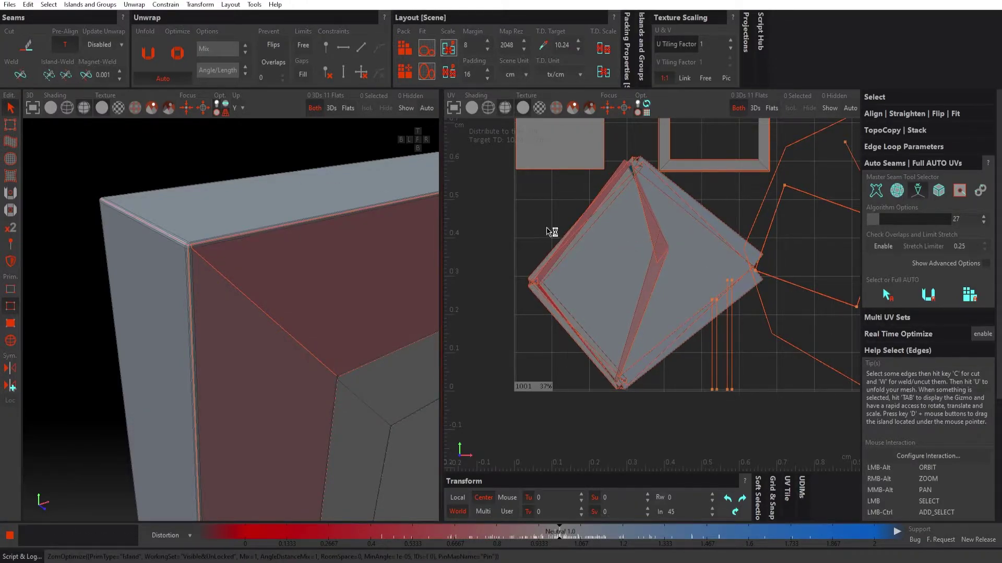
key(o)
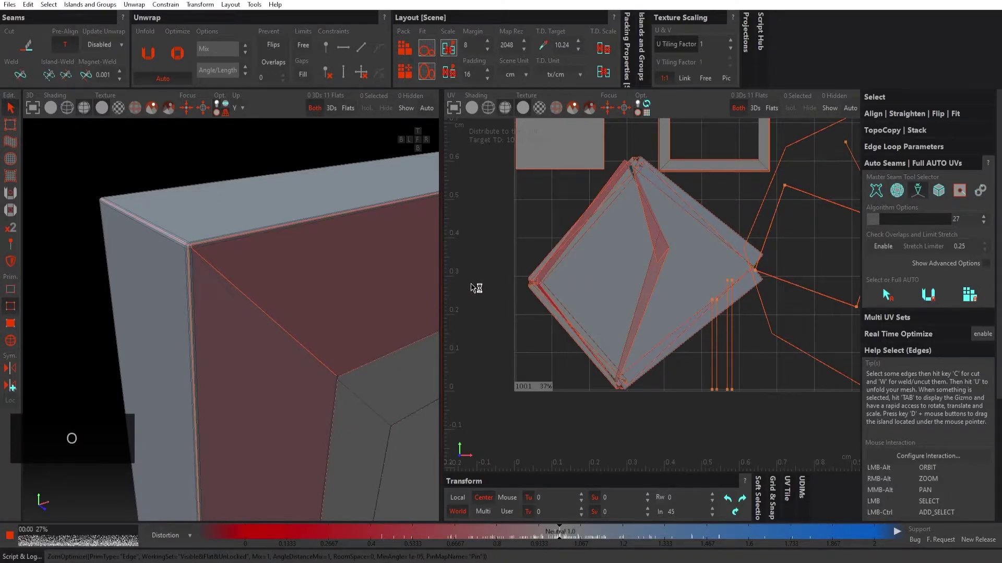
Step: Check which surfaces of the frame belong to the distorted front border island by selecting that island
alt+drag(237, 310, 183, 299)
alt+right_drag(300, 312, 216, 302)
alt+middle_drag(346, 321, 236, 294)
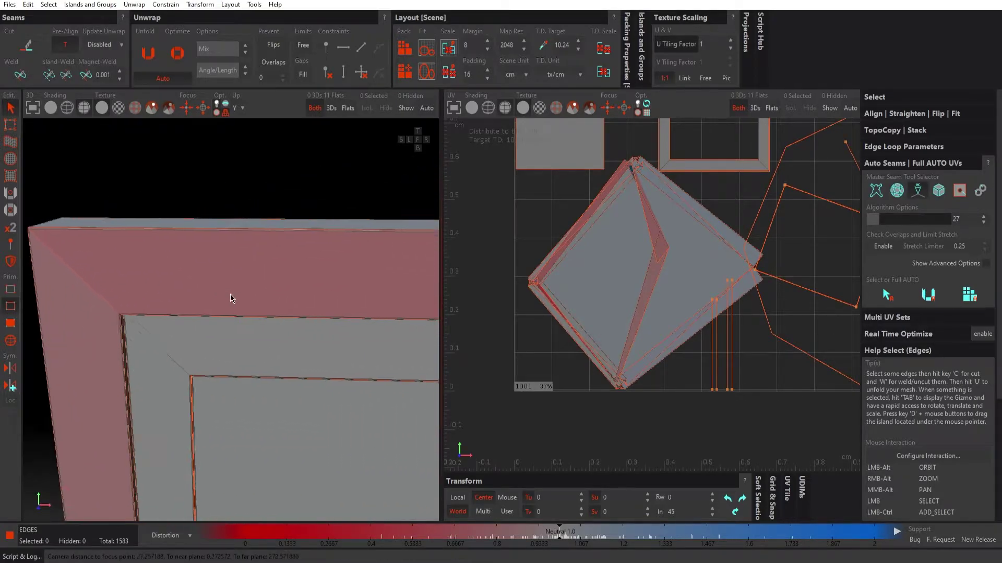
alt+drag(235, 299, 248, 286)
alt+right_drag(308, 287, 232, 293)
alt+drag(235, 303, 233, 297)
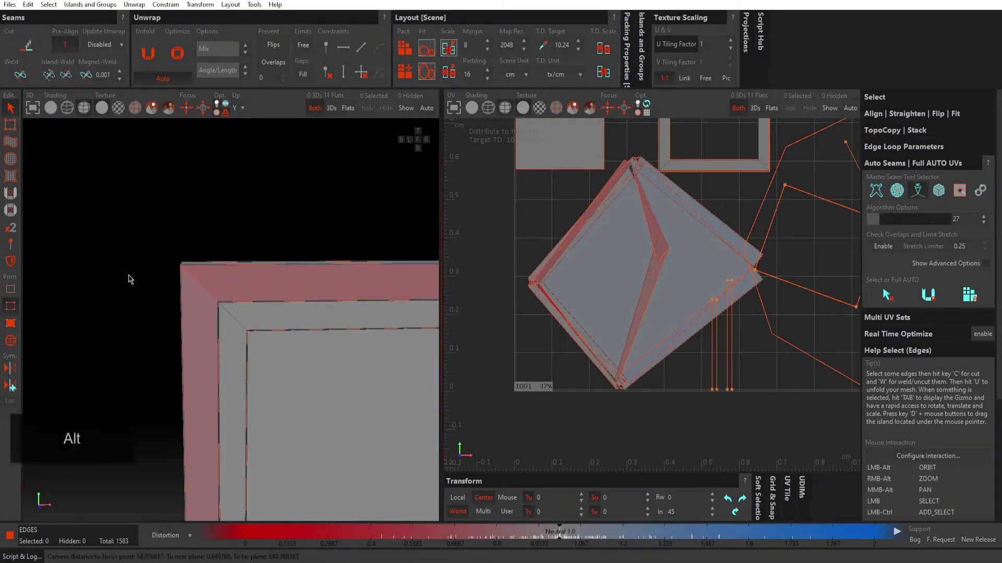
click(11, 340)
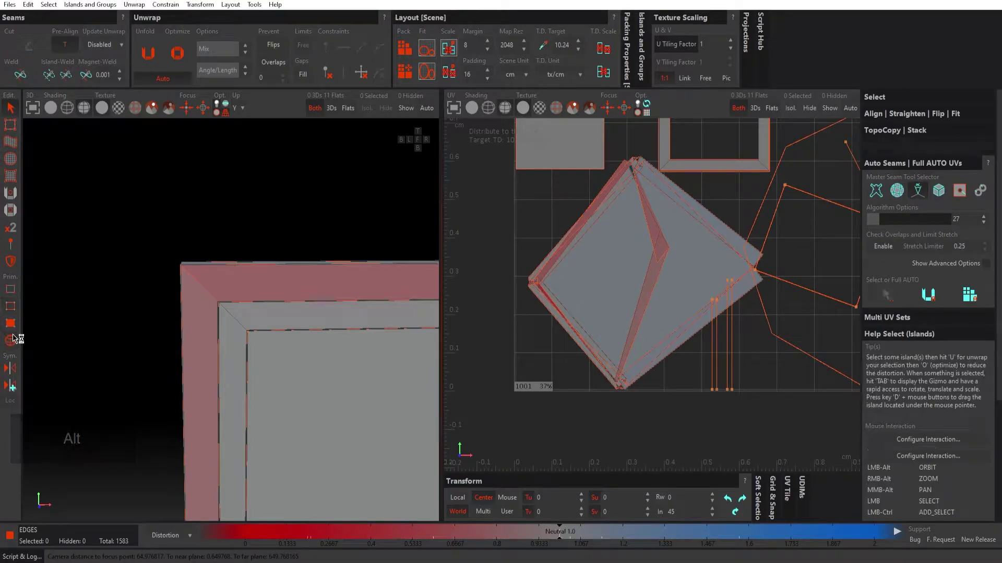
click(249, 290)
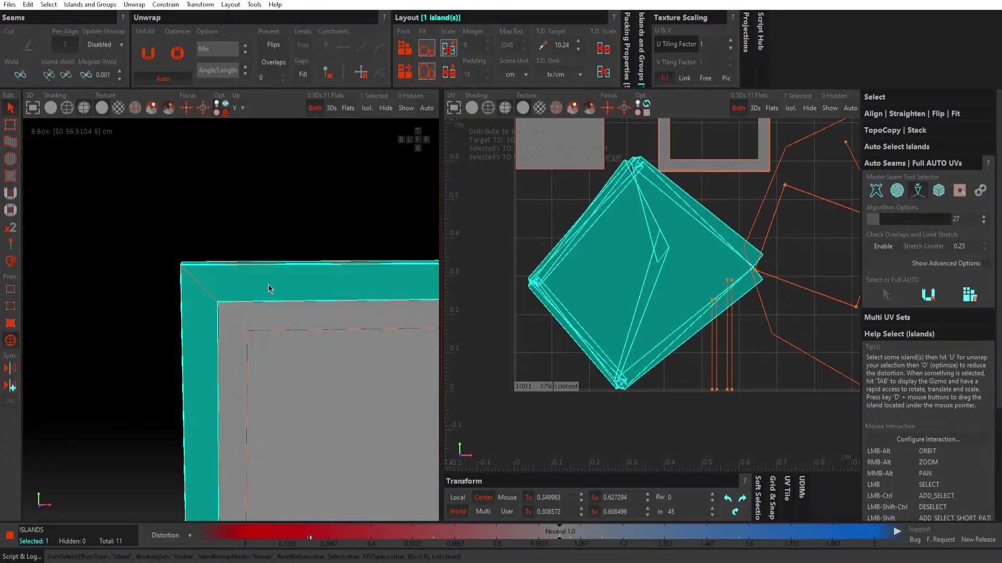
click(267, 219)
Step: Select the upper front border face of the frame as a polygon and cut it free from its island
click(10, 323)
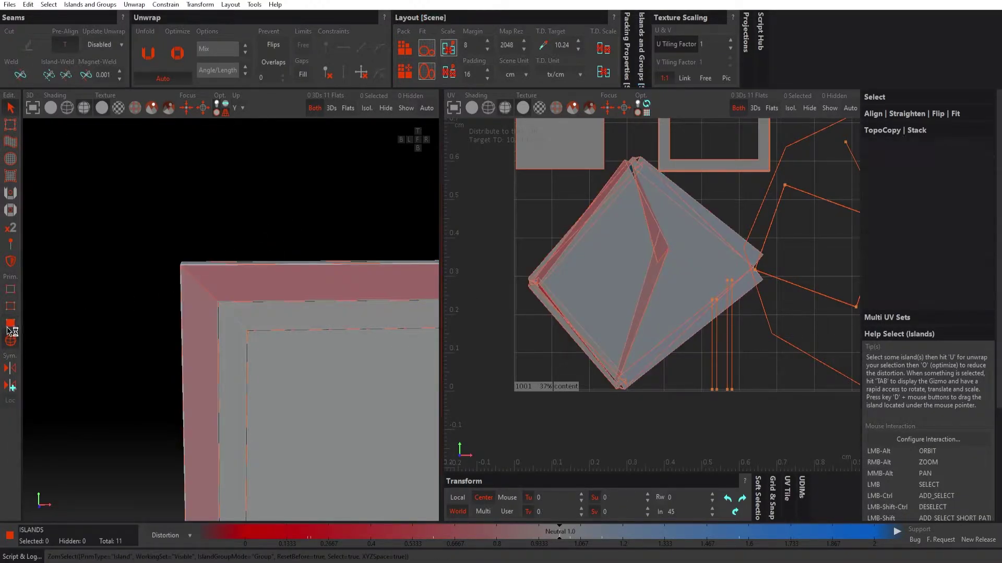
click(235, 290)
alt+drag(275, 284, 298, 231)
alt+right_drag(298, 231, 305, 311)
alt+middle_drag(387, 316, 347, 299)
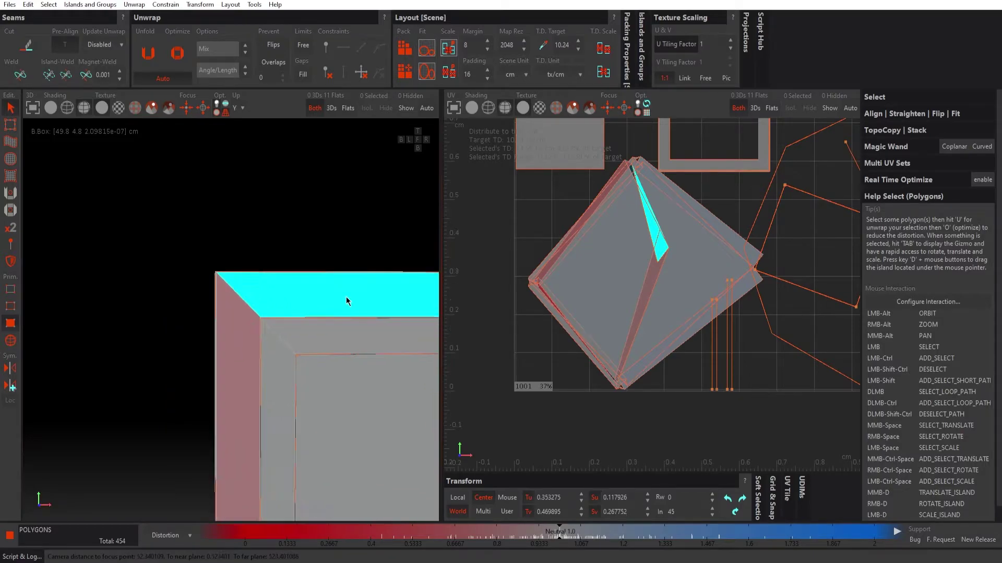
alt+right_drag(345, 297, 333, 290)
alt+drag(333, 290, 303, 290)
key(c)
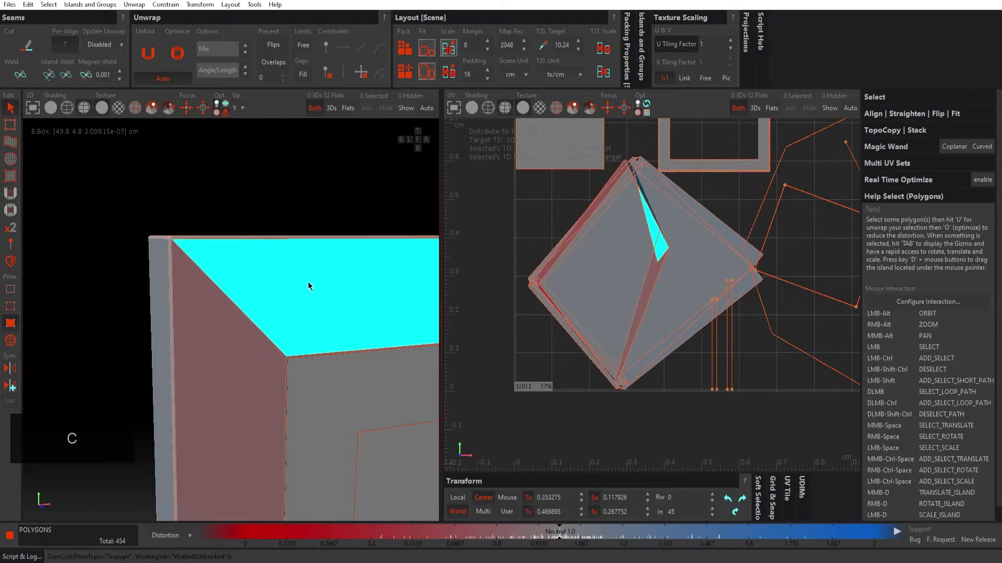
Step: Move the detached front border face out of the frame's island to an empty area left of the UV tile
click(319, 184)
click(654, 236)
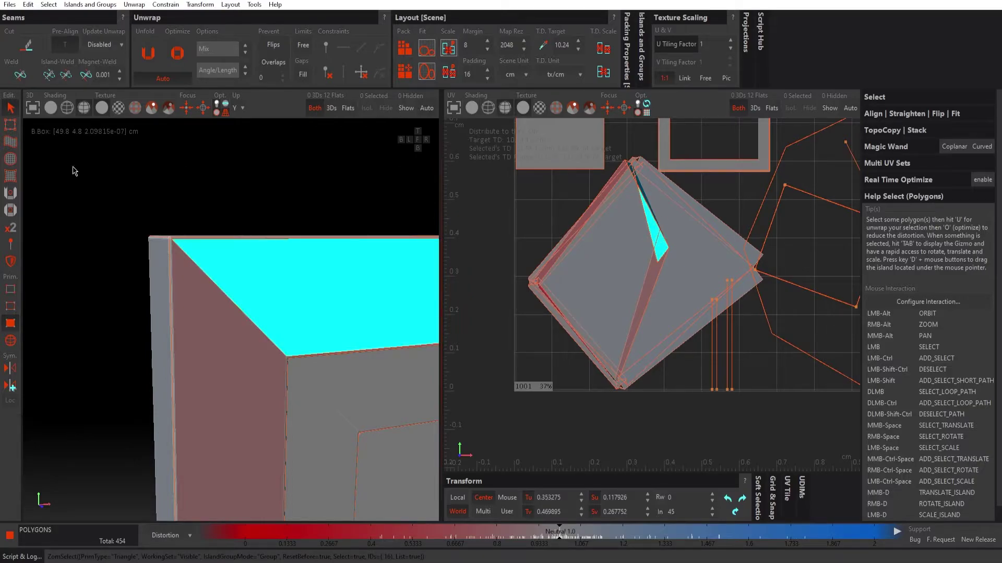
click(10, 127)
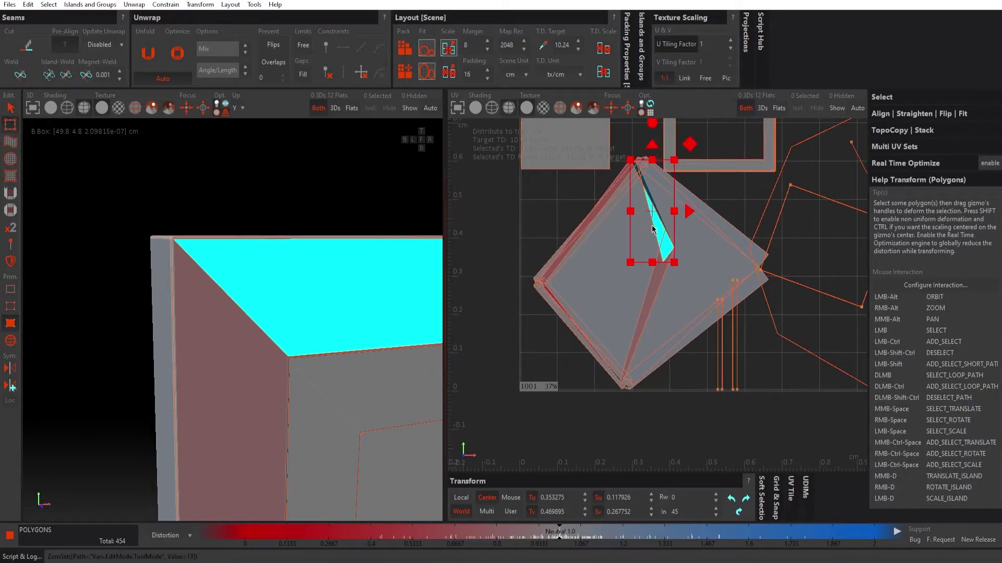
drag(654, 229, 449, 264)
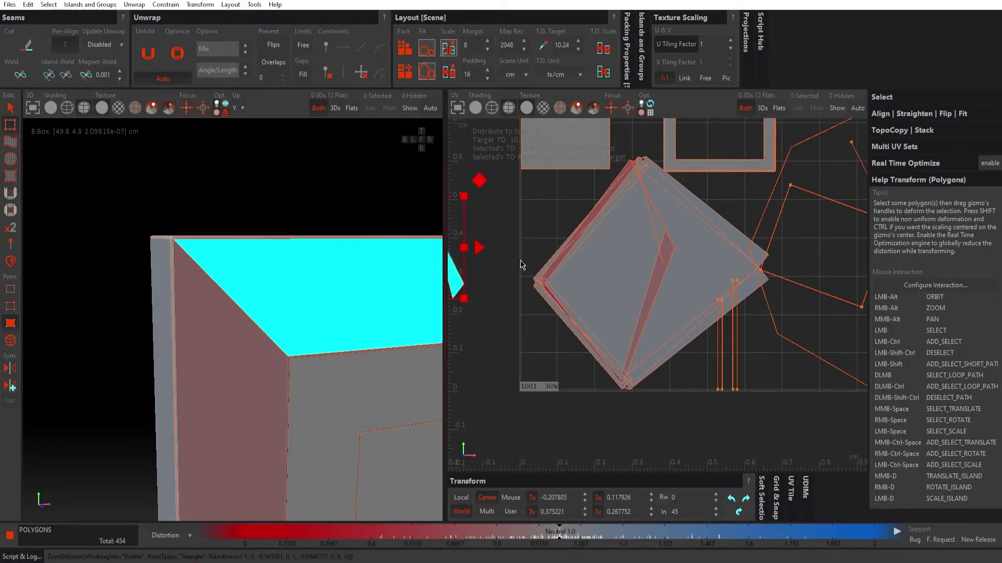
alt+middle_drag(449, 264, 602, 262)
key(alt)
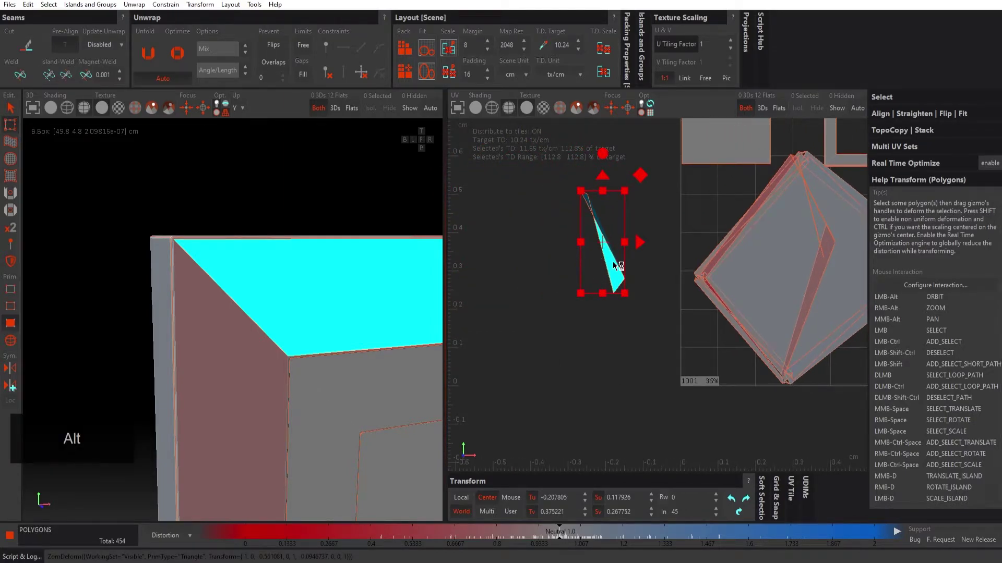
Step: Optimize the detached front border face
key(o)
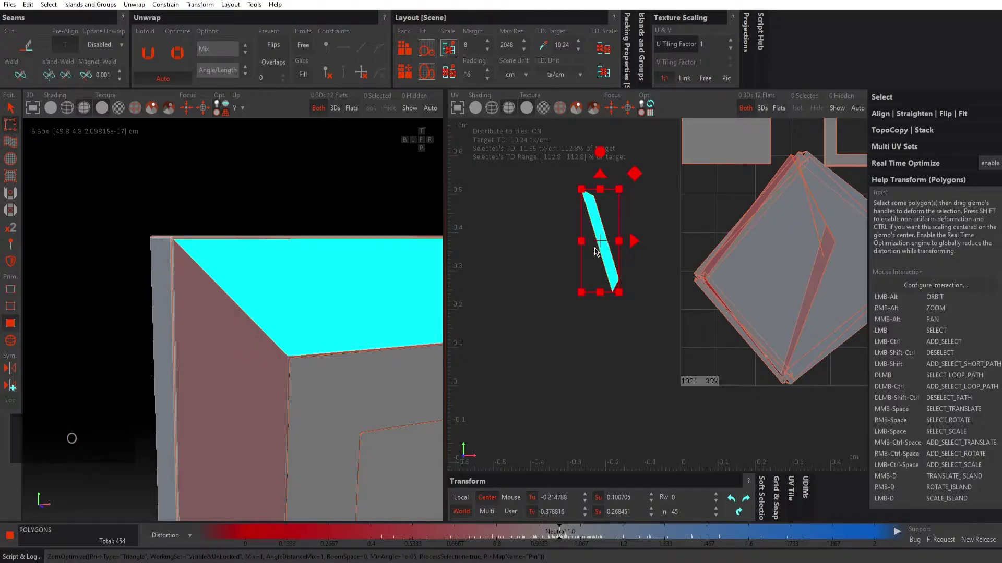
scroll(613, 250, up, 1)
scroll(622, 250, up, 8)
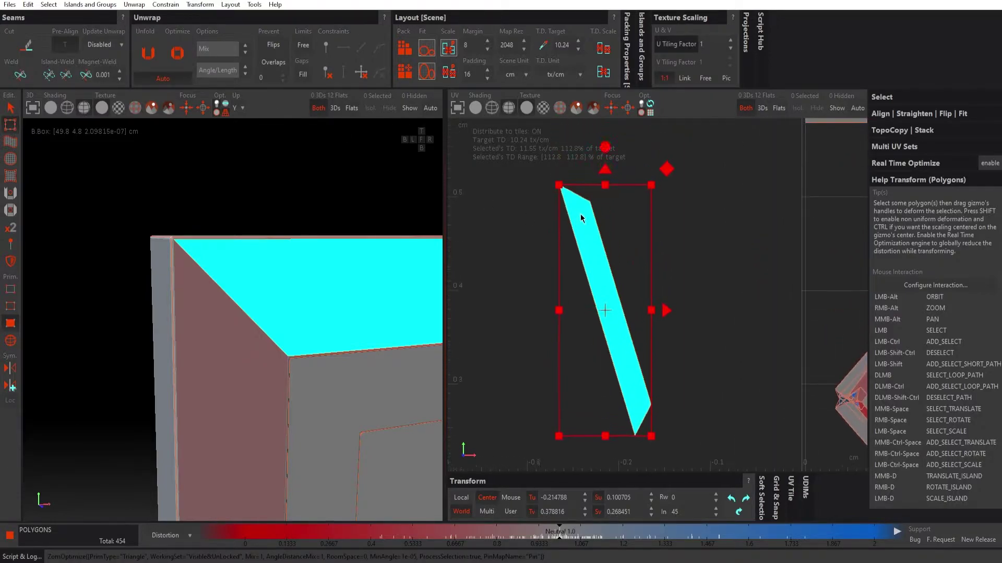
Step: Examine the frame's beveled outer and inner corners and select the long face along the border's upper inner side
key(alt)
alt+drag(289, 259, 325, 254)
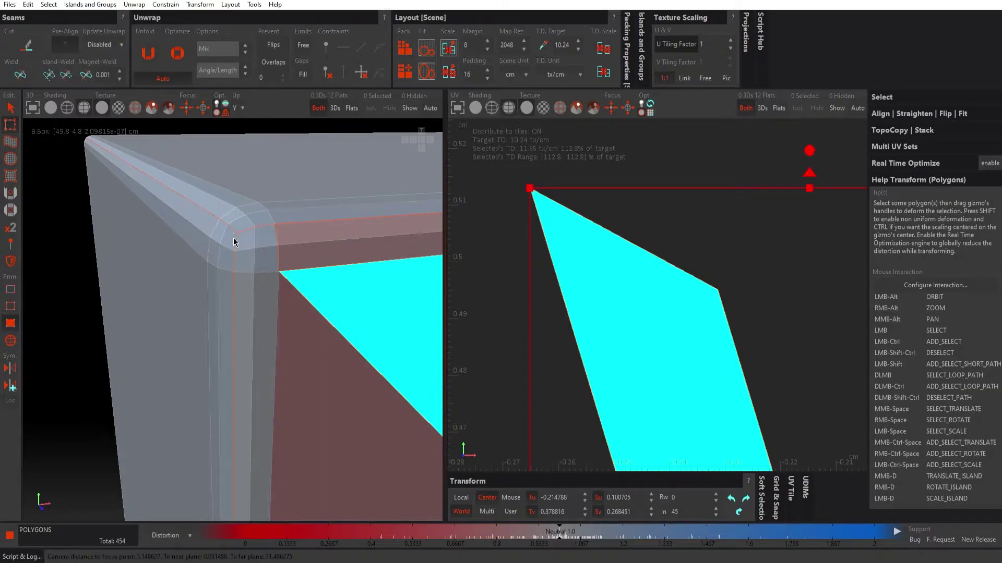
alt+right_drag(255, 250, 247, 315)
alt+drag(248, 315, 217, 309)
alt+right_drag(217, 308, 274, 365)
alt+drag(274, 367, 256, 343)
alt+middle_drag(329, 349, 234, 321)
alt+right_drag(234, 320, 232, 284)
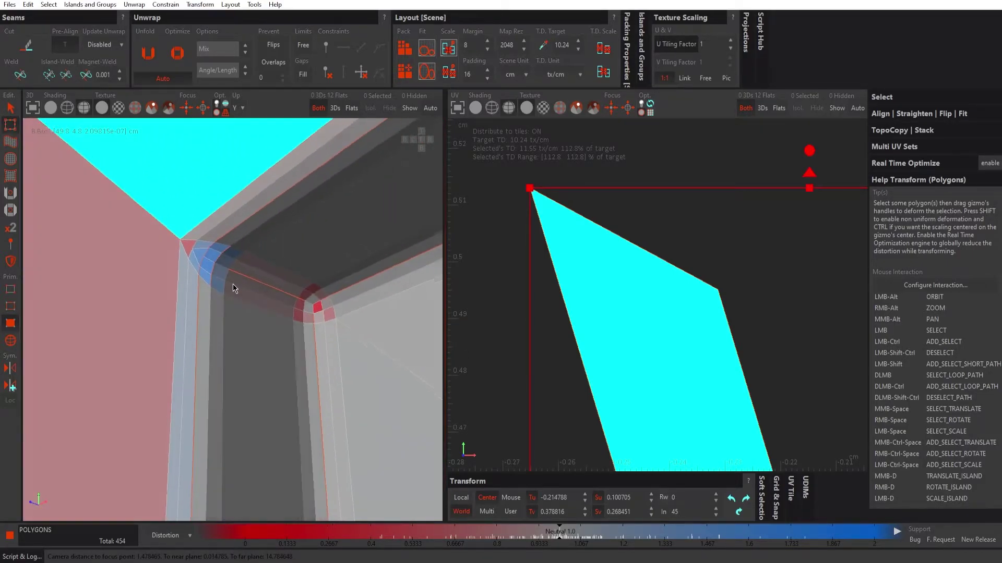
double_click(266, 291)
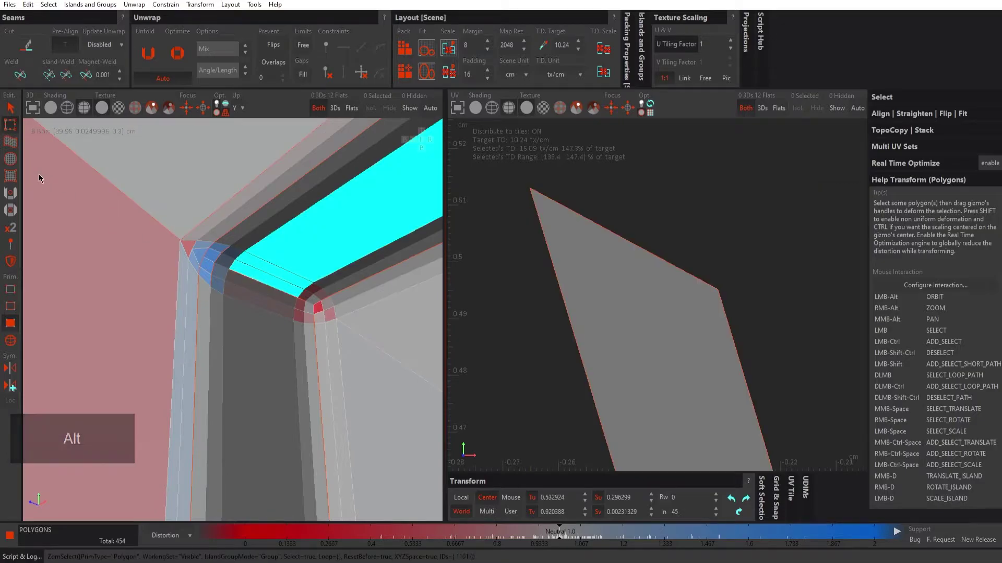
Step: Select the two connected edges running across the middle of the bevel at the frame's inner corner
click(10, 306)
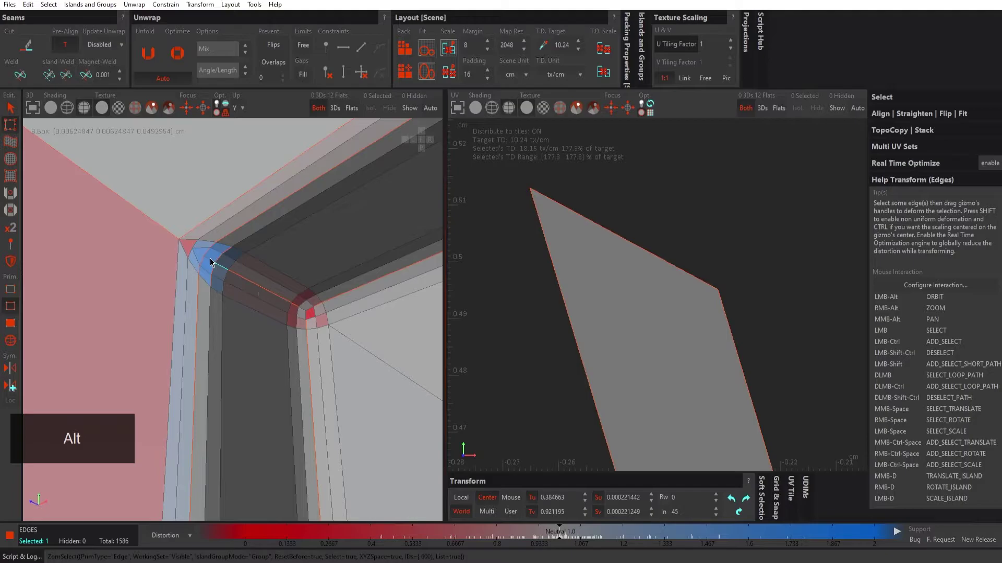
scroll(208, 256, up, 5)
ctrl+click(234, 265)
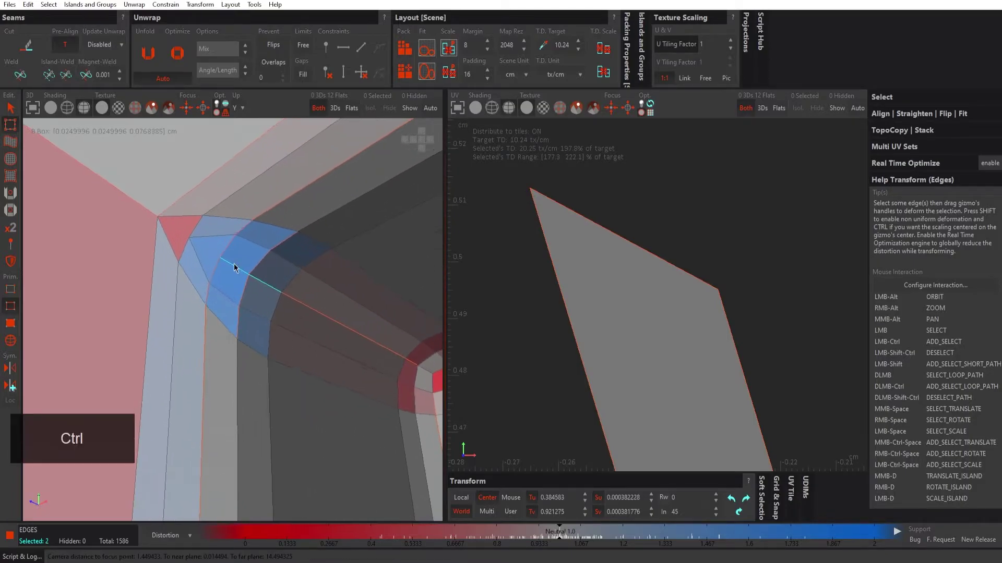
alt+drag(234, 268, 230, 272)
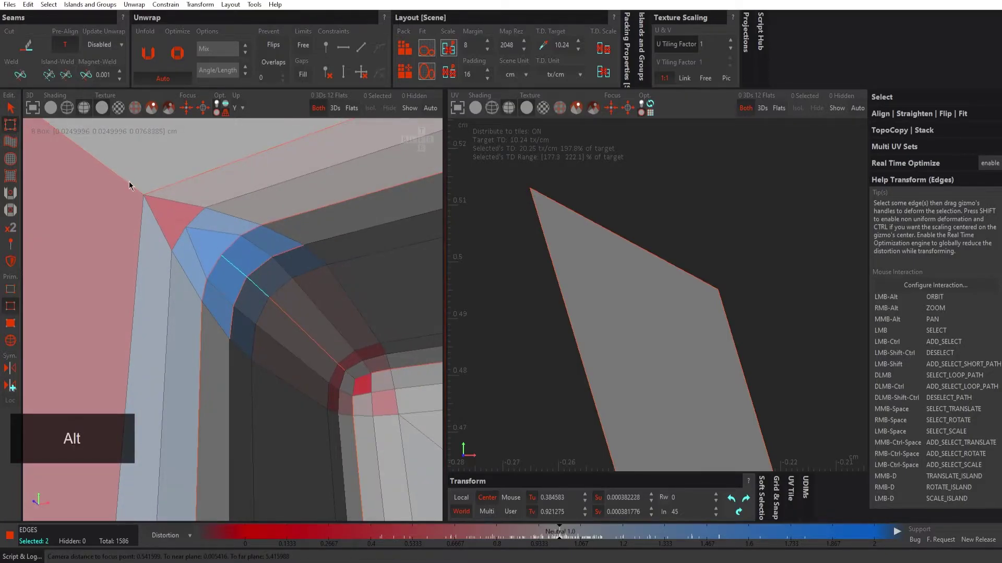
Step: Examine the edge flow and distortion at the frame's innermost beveled corner and return to polygon selection mode
scroll(285, 300, down, 6)
scroll(318, 329, up, 1)
scroll(319, 331, up, 3)
alt+drag(257, 312, 303, 315)
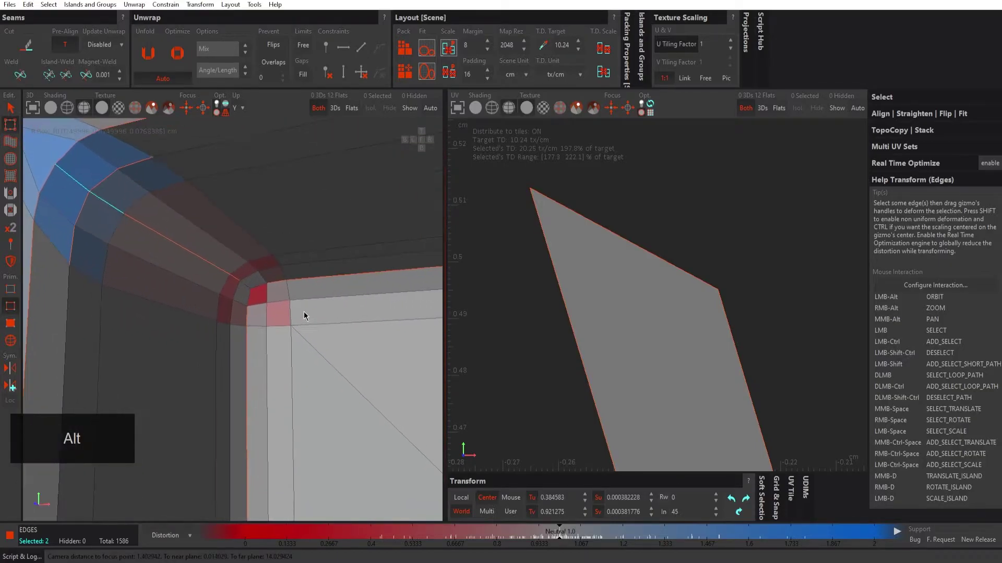
click(11, 328)
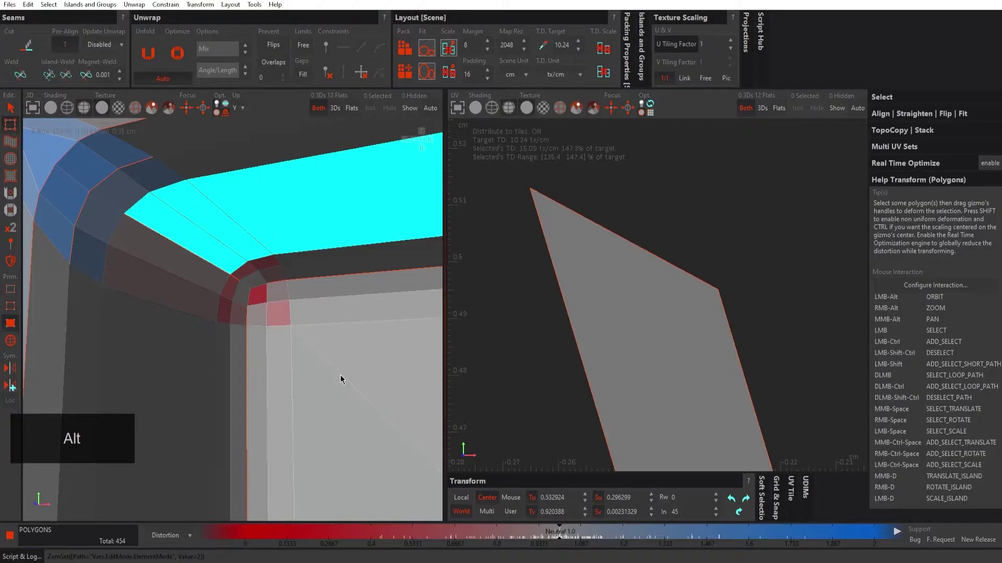
Step: Select the flat inset border face between the frame's outer groove and its inner panel
scroll(292, 339, down, 5)
scroll(267, 340, up, 2)
scroll(261, 334, down, 5)
scroll(259, 344, down, 5)
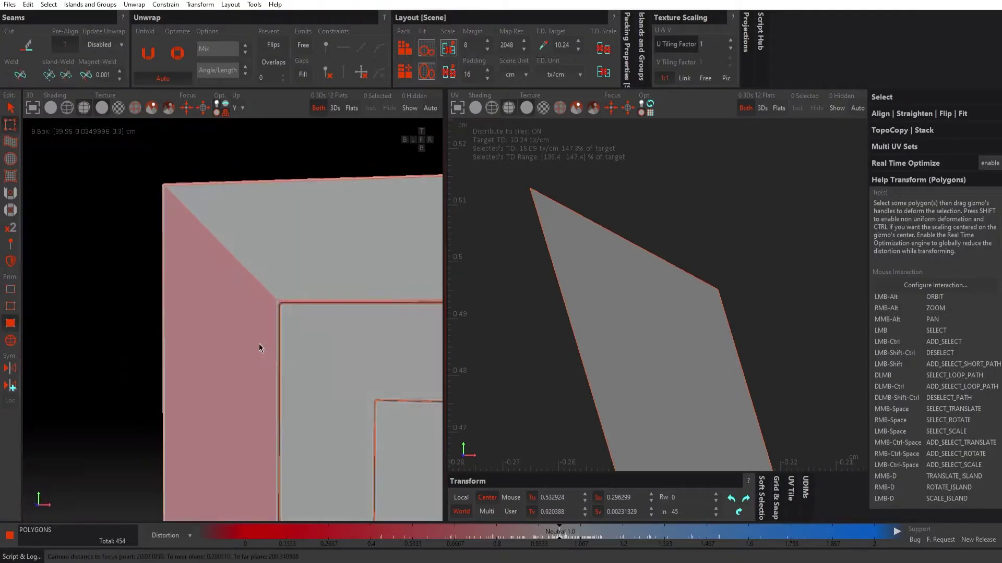
alt+drag(367, 337, 302, 339)
ctrl+click(311, 347)
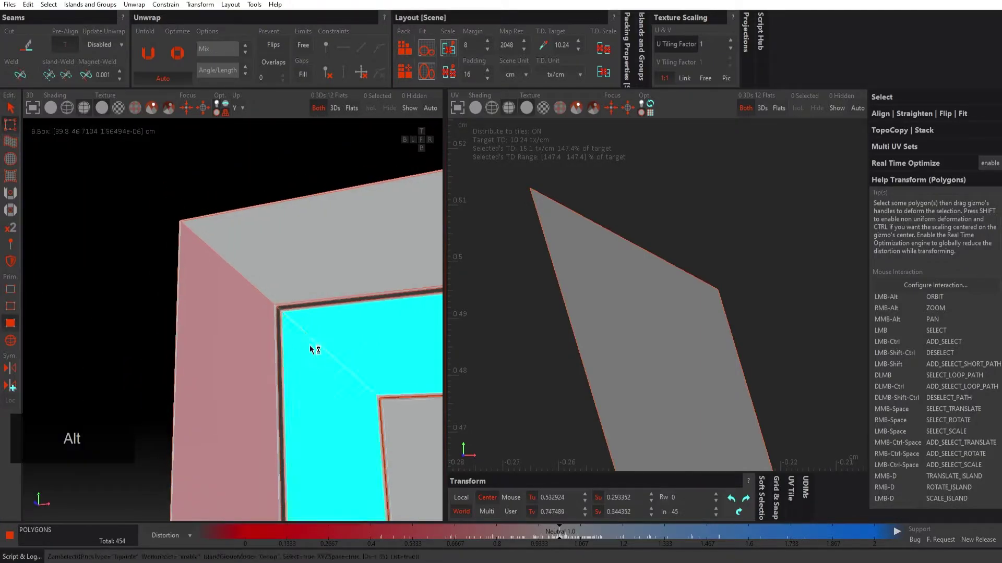
scroll(315, 326, up, 5)
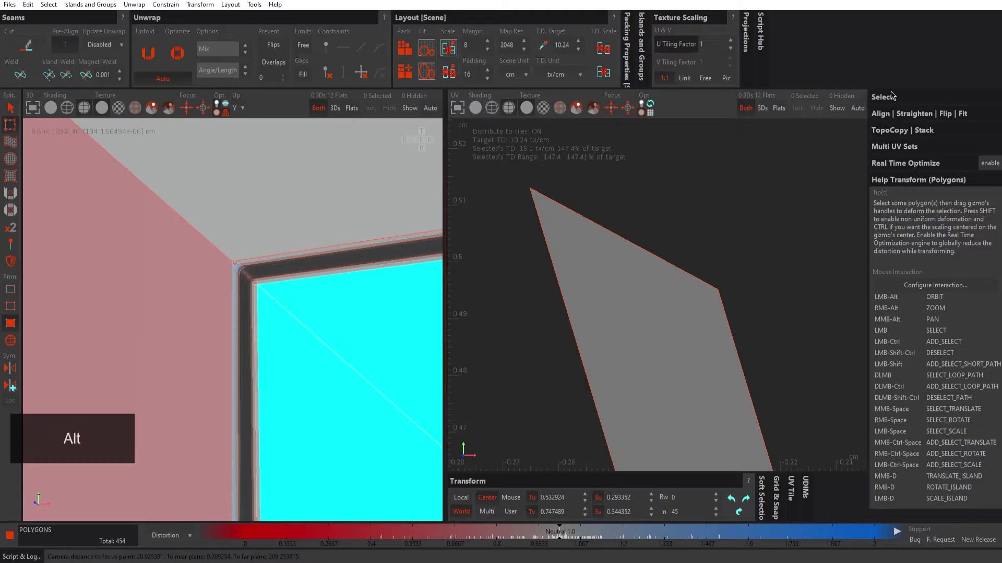
Step: Grow the inset border selection to include the surrounding narrow bevel faces and cut it into a separate island
click(892, 96)
click(899, 127)
scroll(268, 277, up, 5)
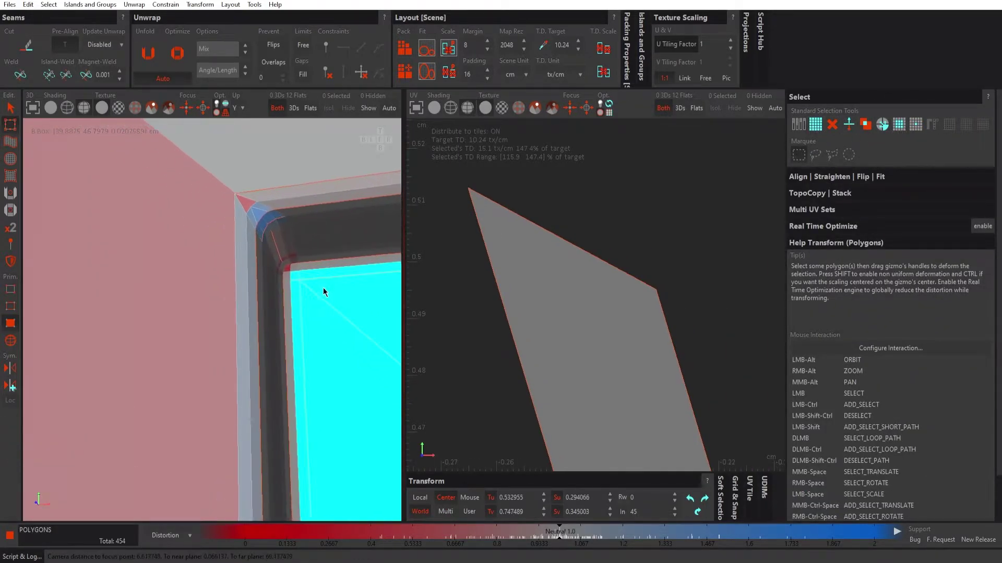
key(alt)
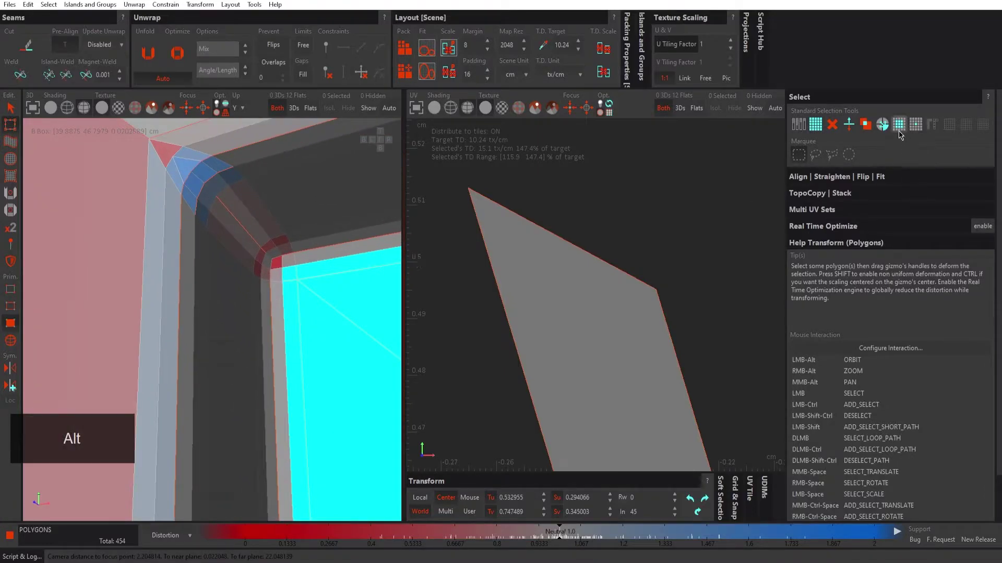
alt+right_drag(290, 270, 315, 274)
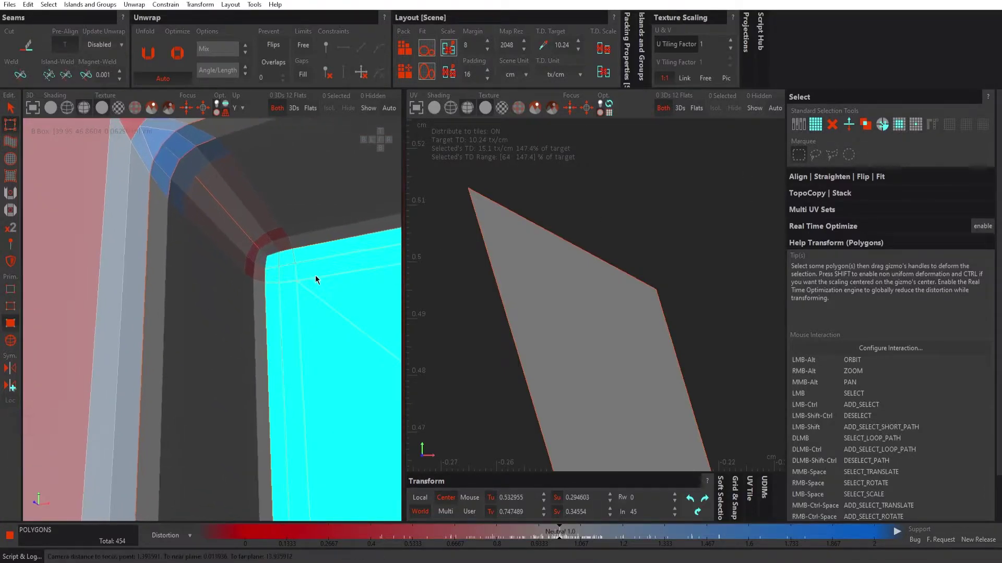
click(29, 51)
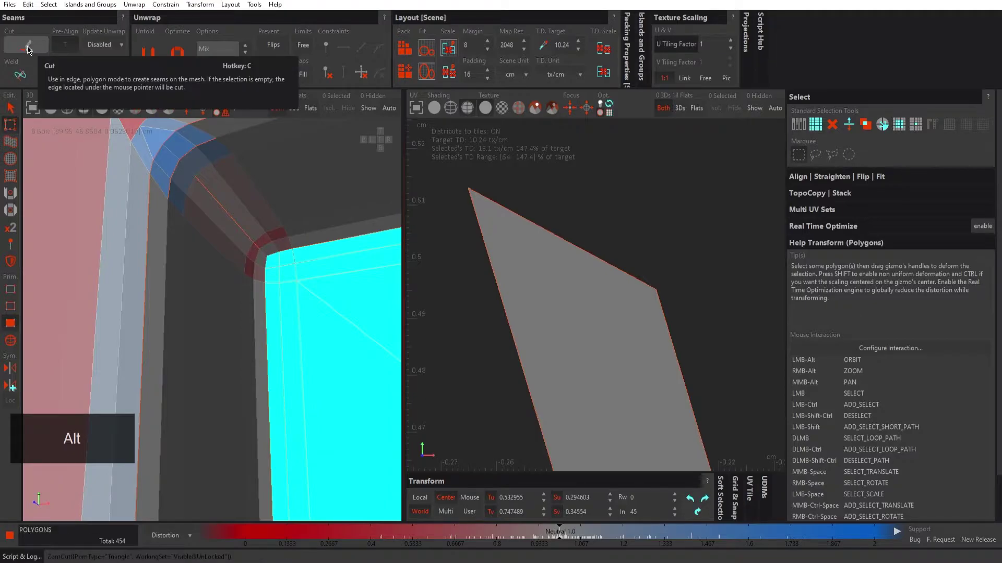
Step: Move the detached rectangular border island sideways into the empty space outside the UV tile
scroll(311, 338, down, 3)
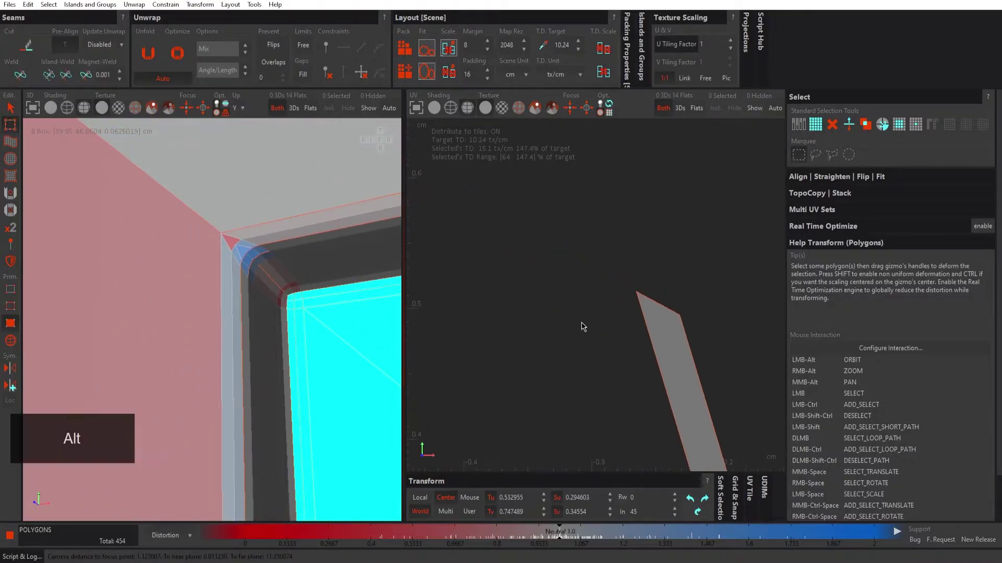
key(f)
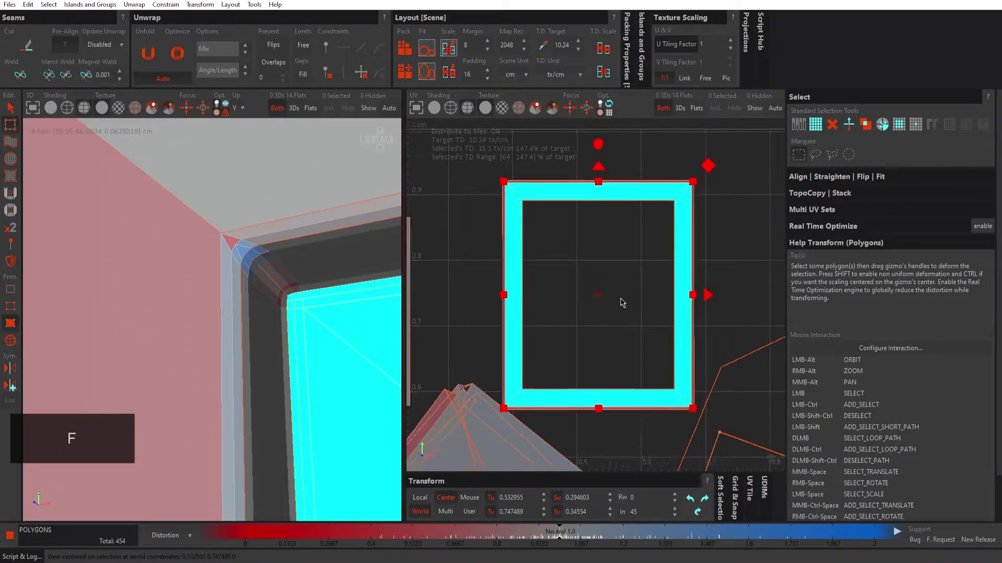
scroll(632, 292, down, 5)
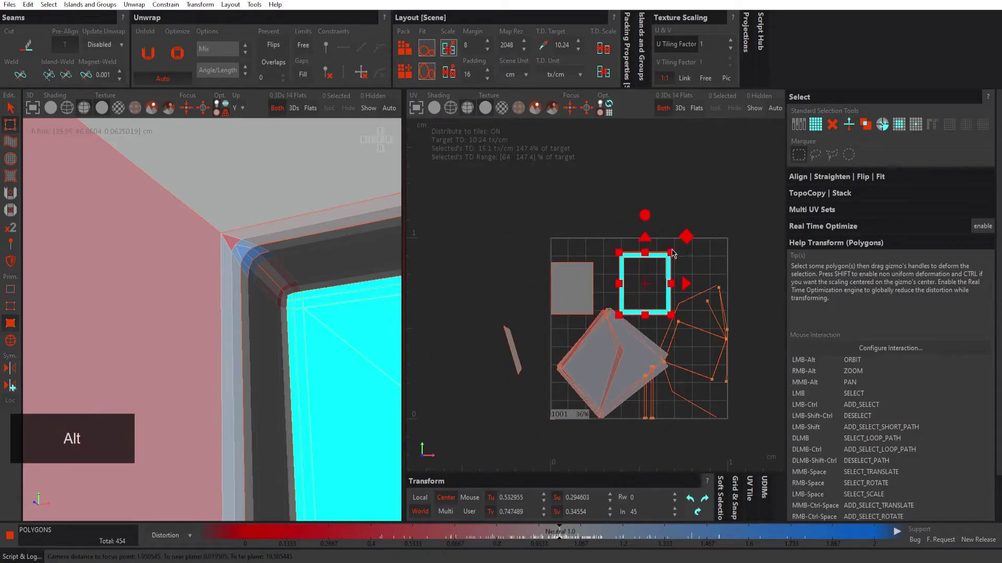
drag(682, 281, 481, 281)
alt+middle_drag(488, 271, 559, 262)
alt+right_drag(560, 262, 649, 262)
alt+middle_drag(662, 262, 578, 247)
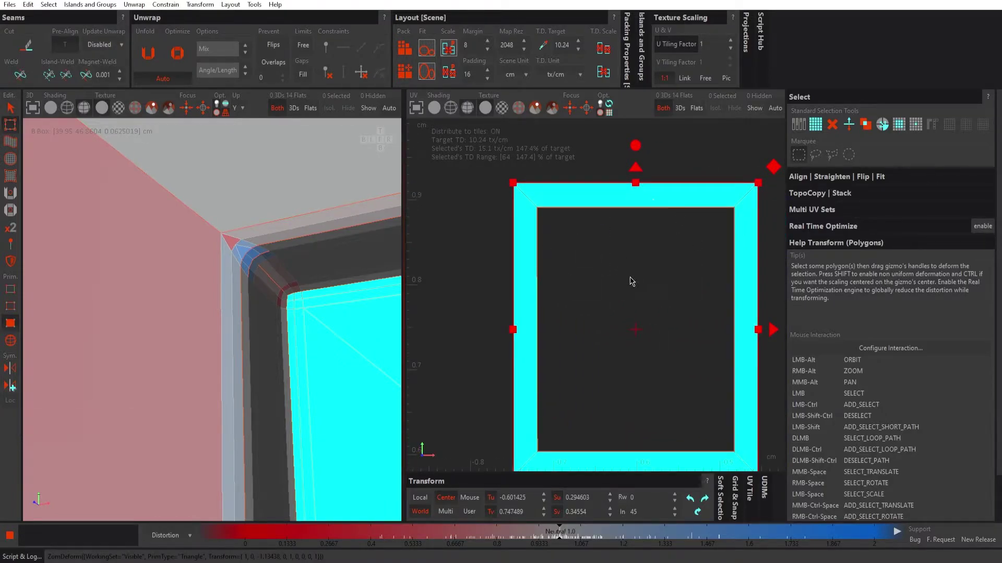
Step: Compare the detached border island's outer corner in the UVs with the matching corner on the frame model
alt+right_drag(351, 333, 246, 328)
alt+drag(246, 329, 206, 317)
alt+middle_drag(354, 319, 231, 250)
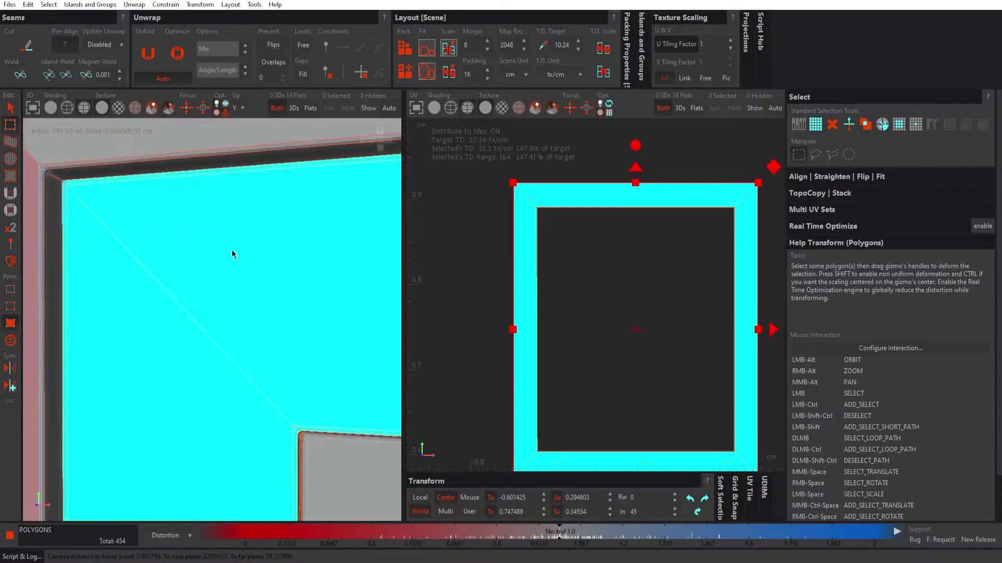
alt+right_drag(286, 269, 227, 274)
click(481, 204)
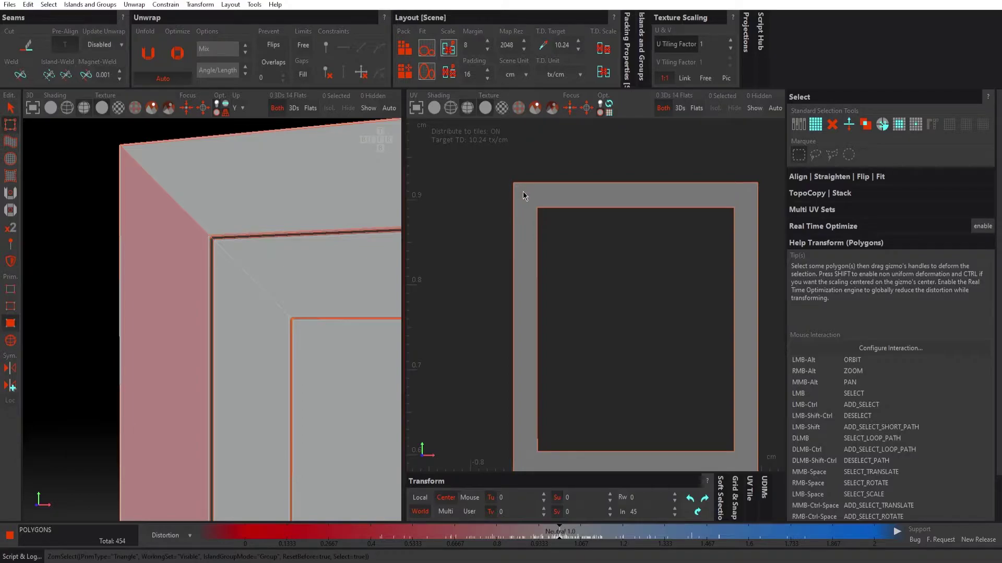
scroll(634, 310, down, 6)
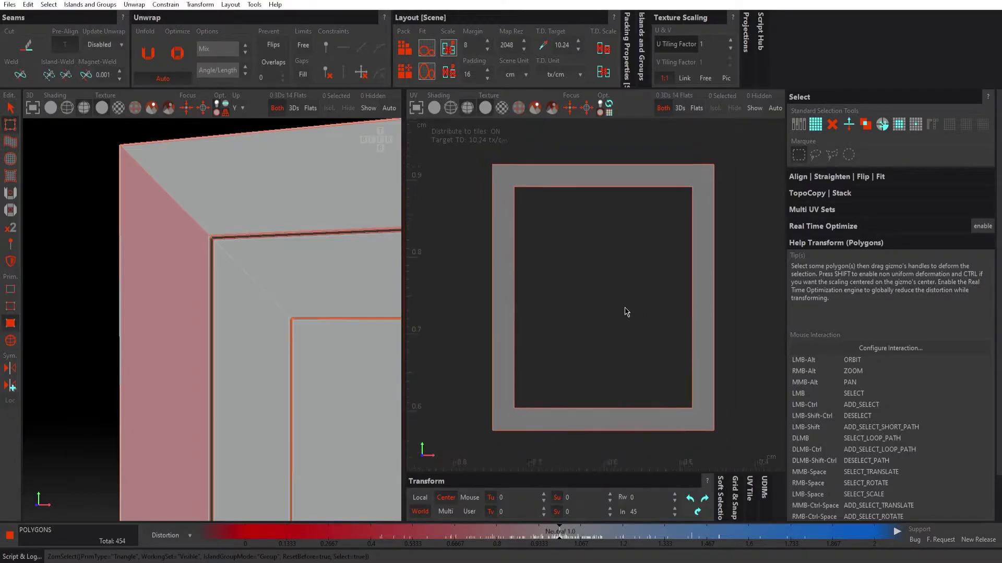
alt+middle_drag(666, 322, 518, 289)
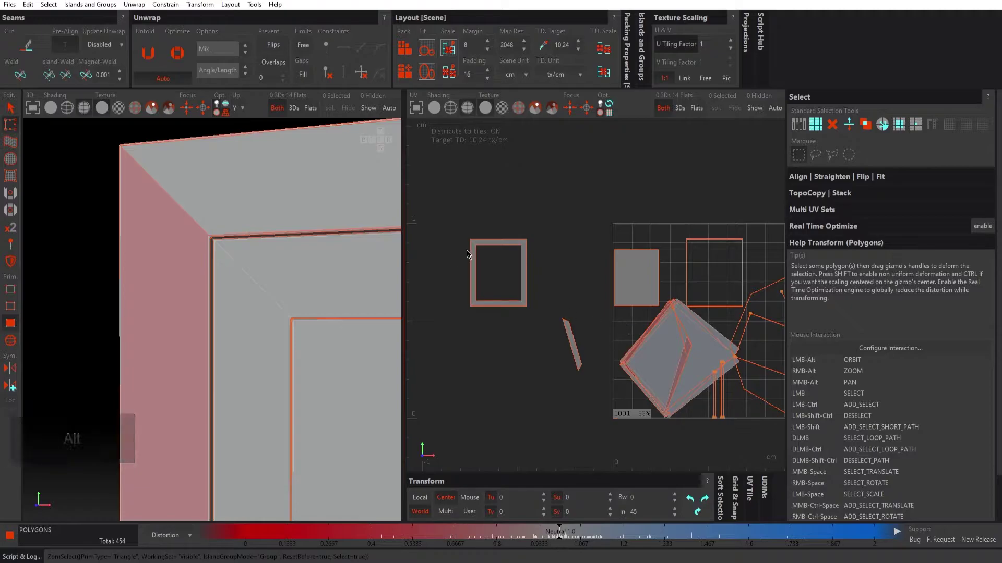
alt+right_drag(466, 251, 570, 256)
alt+middle_drag(535, 200, 533, 221)
alt+right_drag(472, 224, 584, 249)
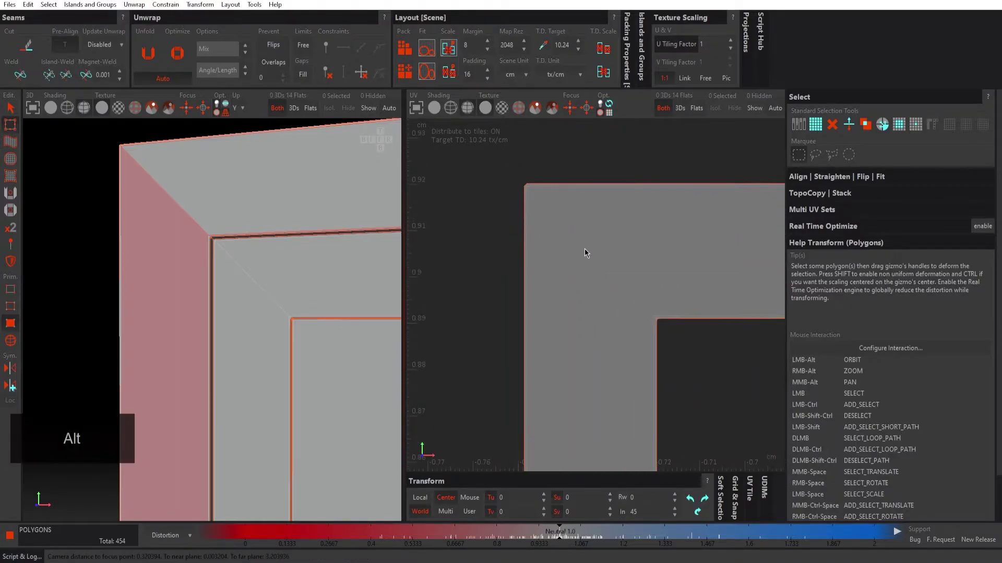
click(582, 241)
click(488, 196)
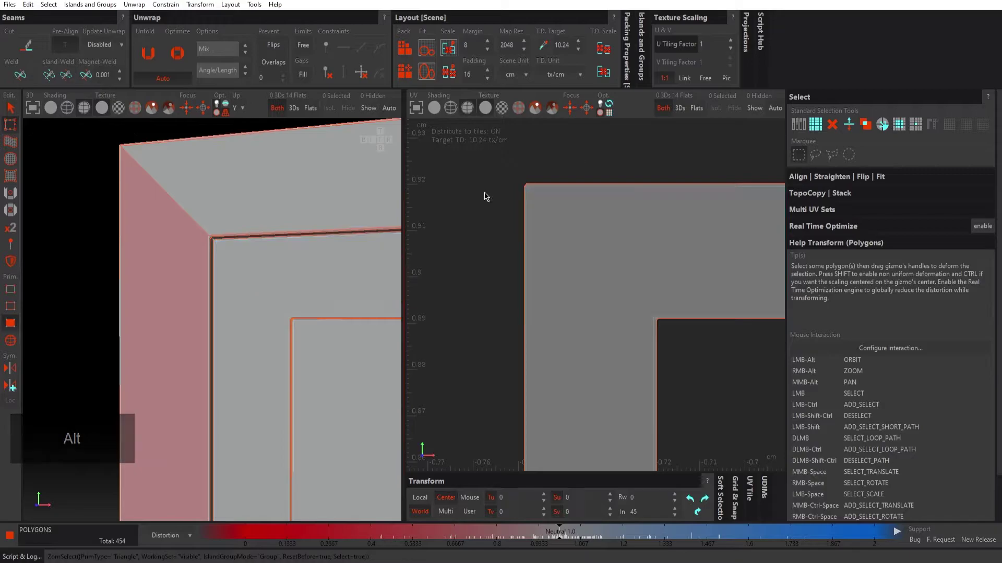
Step: Switch to edge selection, select the diagonal edge across the detached island's corner and hide the transform gizmo
click(11, 307)
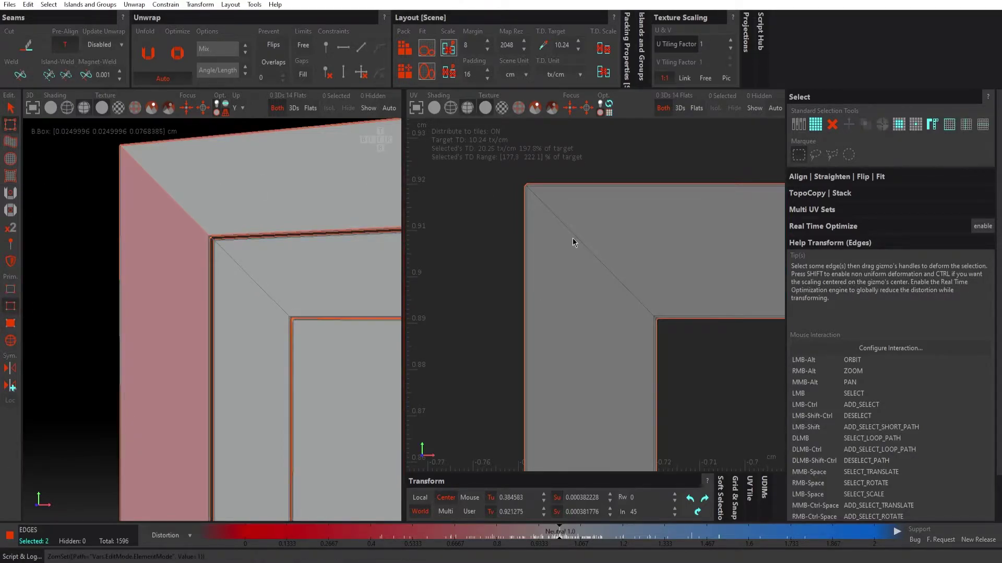
alt+right_drag(547, 222, 552, 225)
click(552, 212)
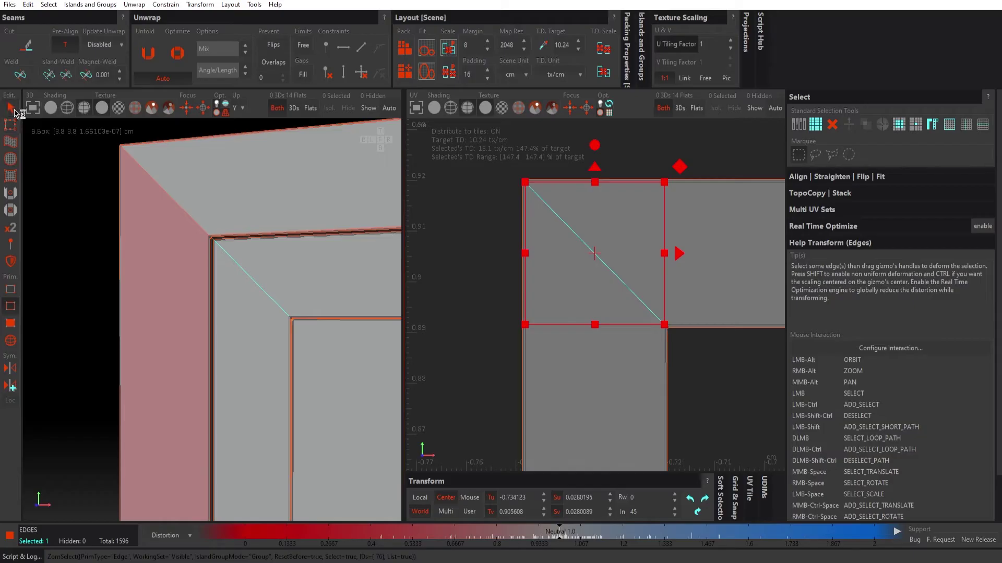
key(Tab)
Step: Examine the island's beveled outer corner for overlaps and distortion, both in the UVs and on the frame model
alt+right_drag(556, 218, 652, 234)
alt+middle_drag(502, 180, 596, 306)
alt+right_drag(573, 305, 669, 306)
alt+middle_drag(545, 233, 561, 255)
alt+right_drag(538, 236, 582, 245)
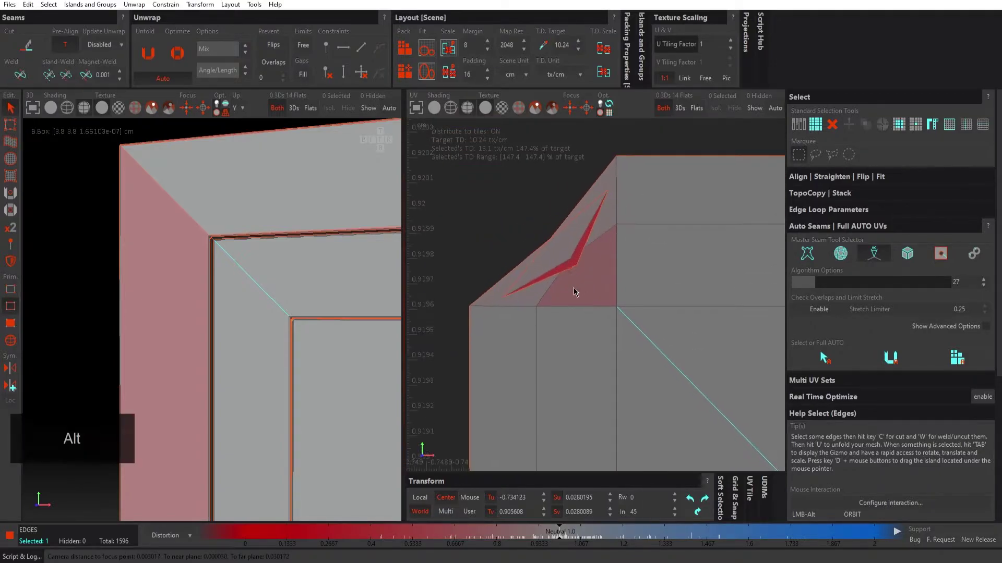
alt+drag(270, 301, 228, 273)
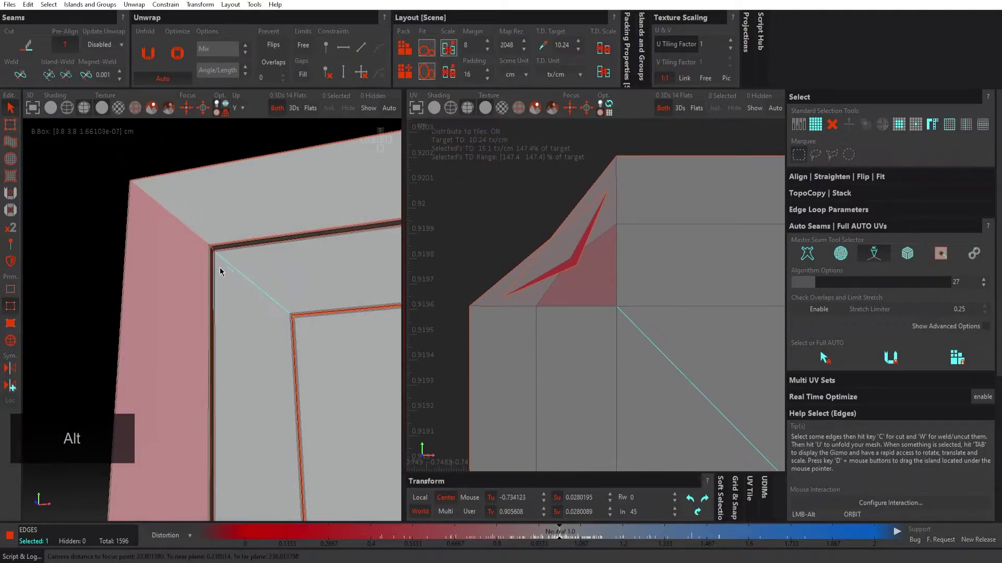
alt+right_drag(232, 250, 317, 246)
alt+drag(317, 246, 289, 318)
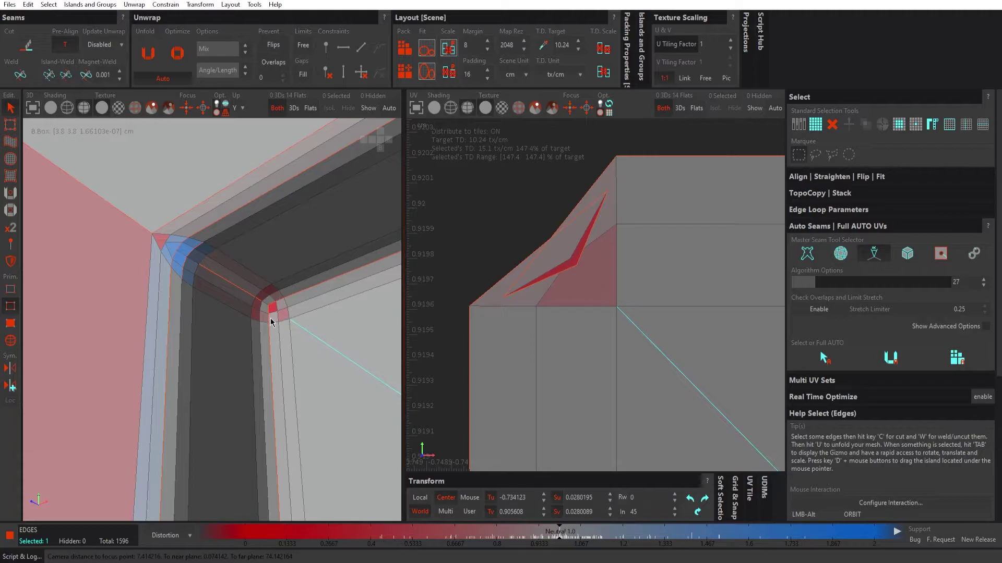
scroll(280, 325, up, 3)
scroll(331, 315, up, 4)
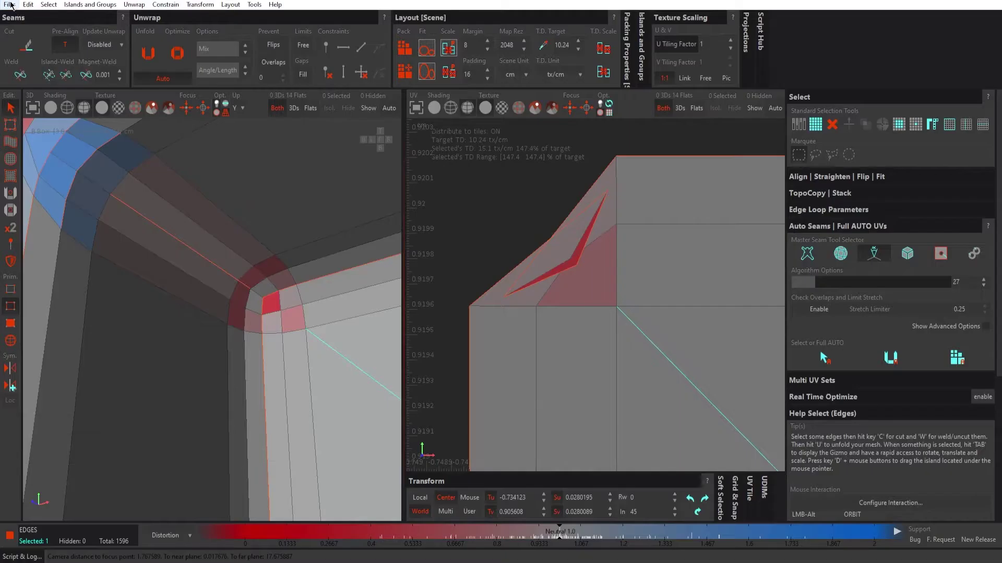
Step: Quit RizomUV without saving the test unwrap and dismiss the bridge warning in 3ds Max
key(alt+F4)
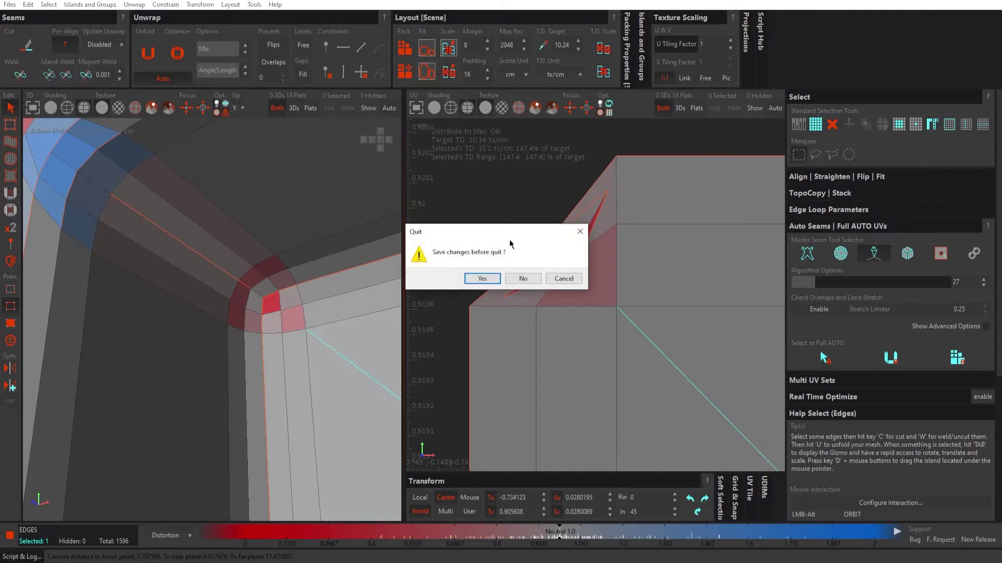
click(522, 278)
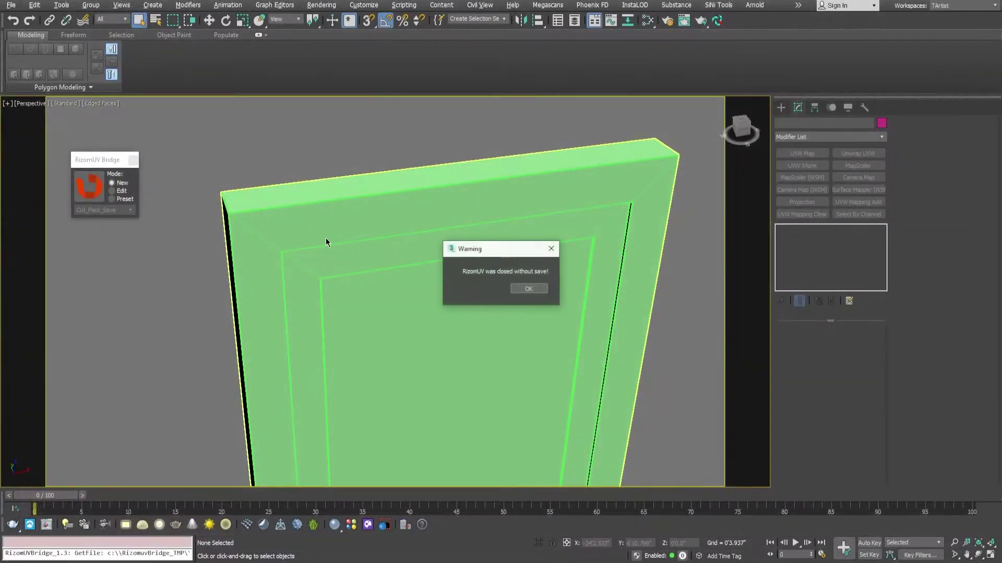
click(528, 289)
Step: Inspect pit_frame's beveled corner and undo its collapse to Editable Poly, restoring the Smooth, Edit Poly and Chamfer modifier stack
alt+middle_drag(310, 261, 268, 194)
click(274, 209)
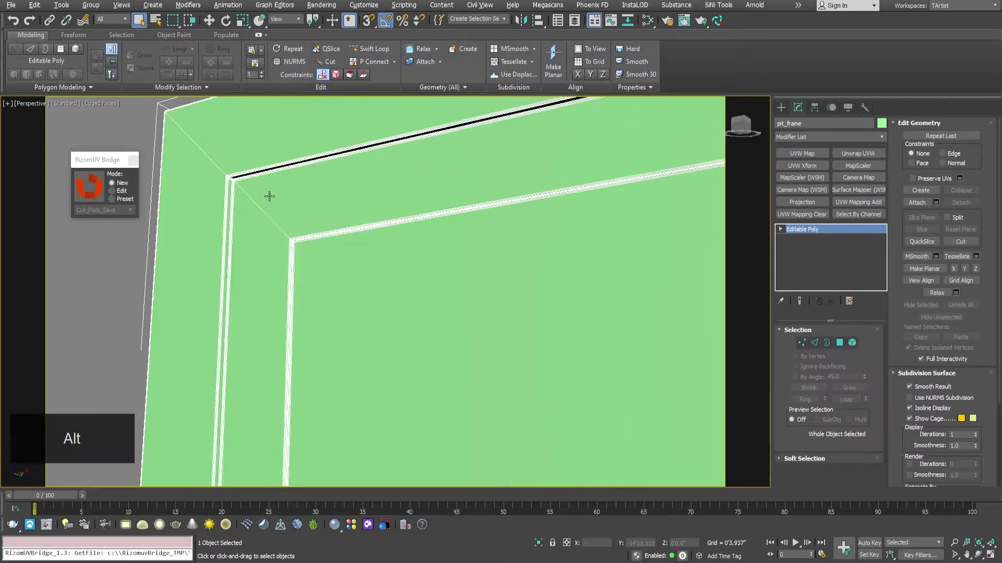
scroll(268, 195, up, 4)
alt+middle_drag(219, 168, 311, 225)
scroll(313, 225, down, 4)
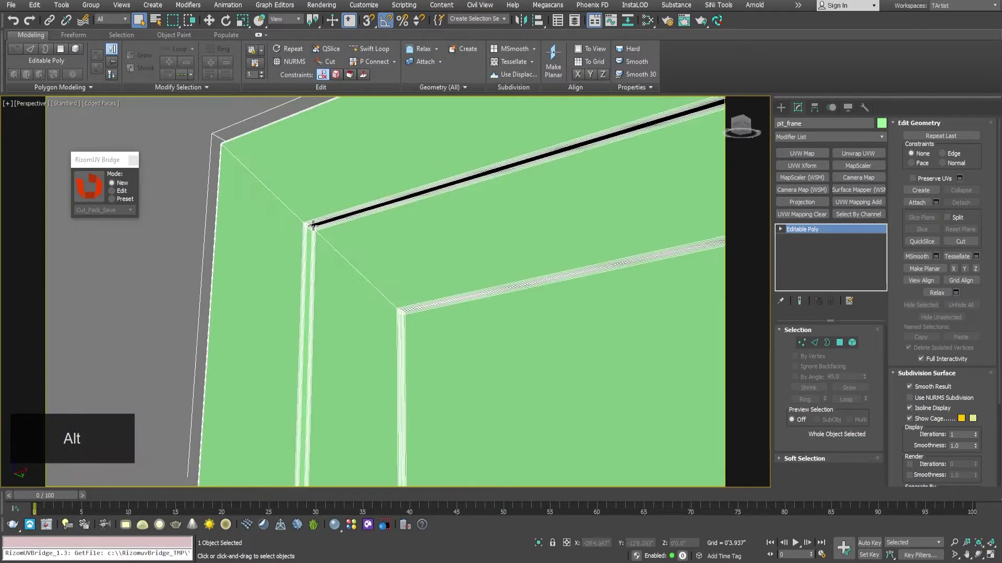
click(313, 226)
key(ctrl+z)
key(ctrl+z)
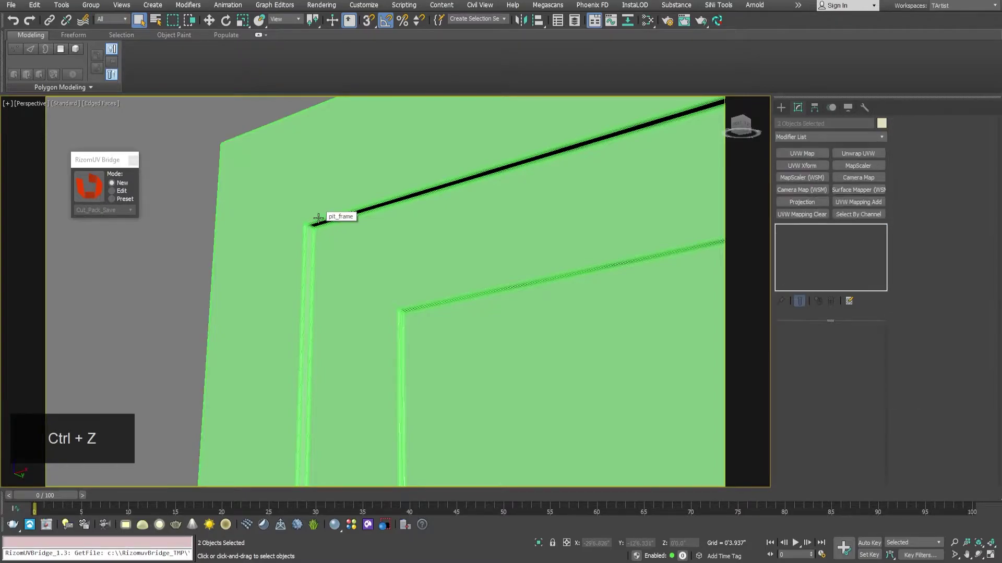
key(ctrl+z)
key(ctrl+z)
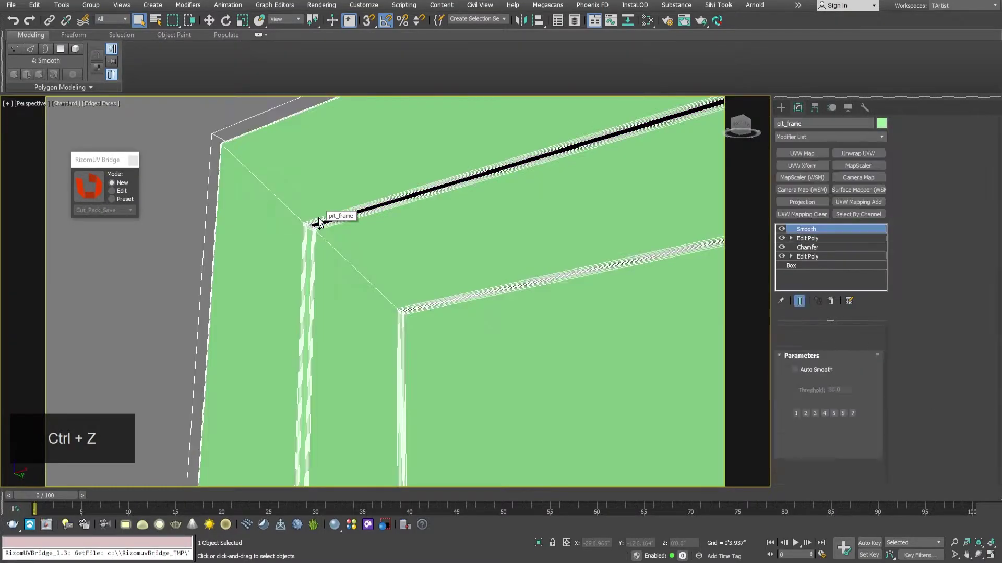
alt+middle_drag(318, 217, 321, 219)
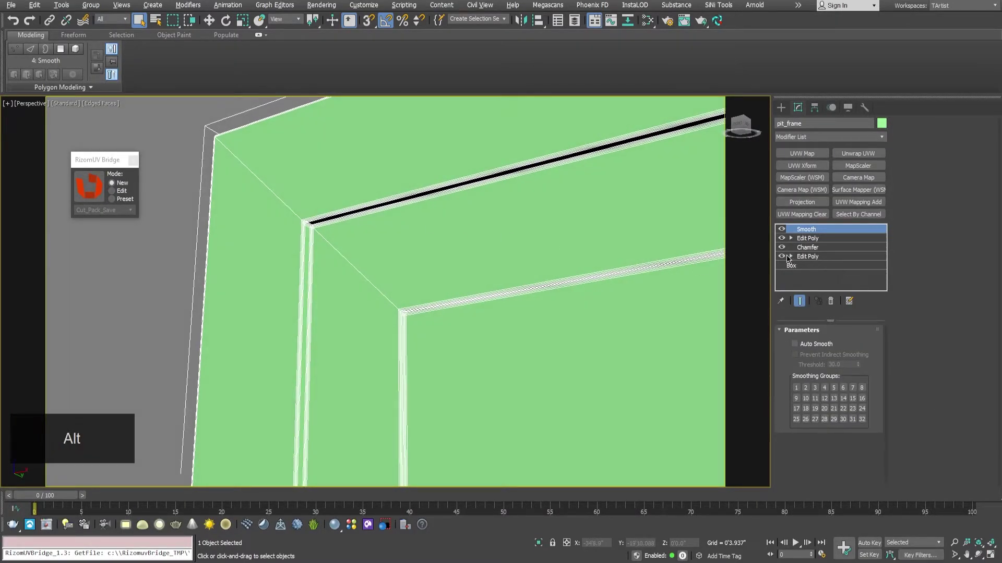
Step: Disable pit_frame's Chamfer modifier and the Edit Poly above it, keeping Smooth enabled, and check the unbeveled corner
click(781, 247)
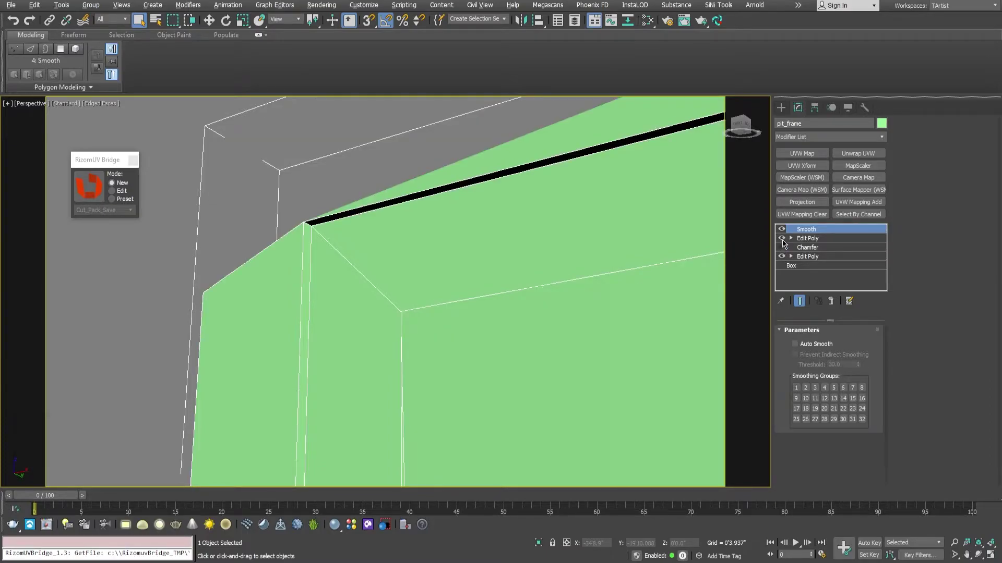
click(781, 238)
alt+middle_drag(273, 226, 316, 248)
alt+right_click(266, 238)
click(326, 296)
alt+middle_drag(326, 297, 235, 117)
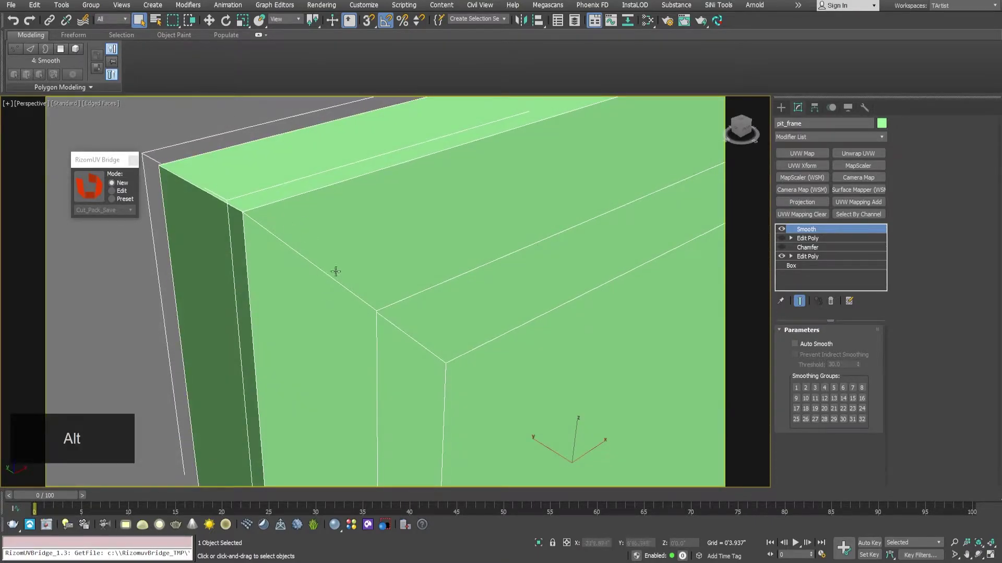
click(781, 230)
click(781, 230)
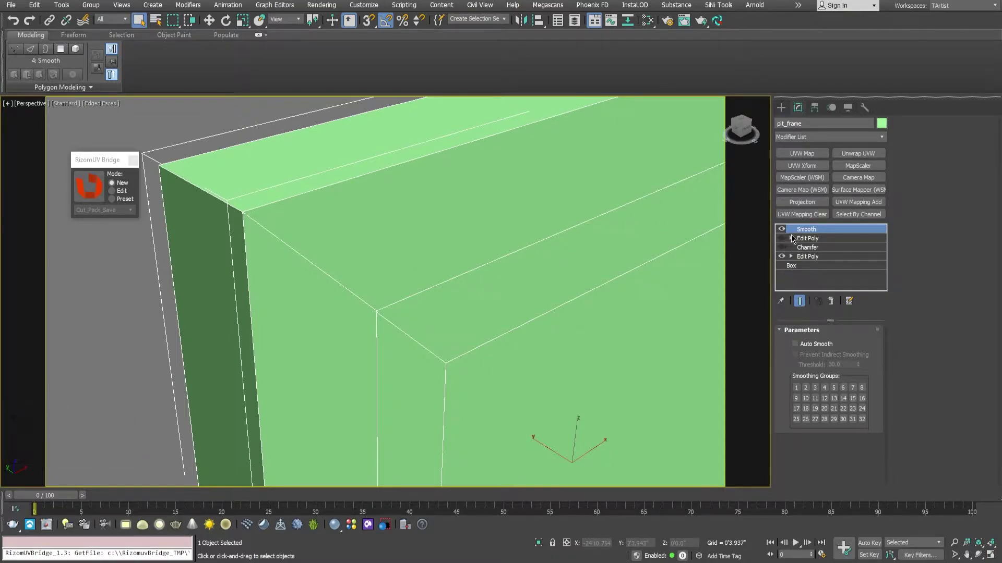
Step: Send the unbeveled pit_frame to RizomUV through the RizomUV Bridge in New mode and confirm the dialog
alt+middle_drag(328, 273, 215, 180)
alt+middle_drag(459, 375, 239, 258)
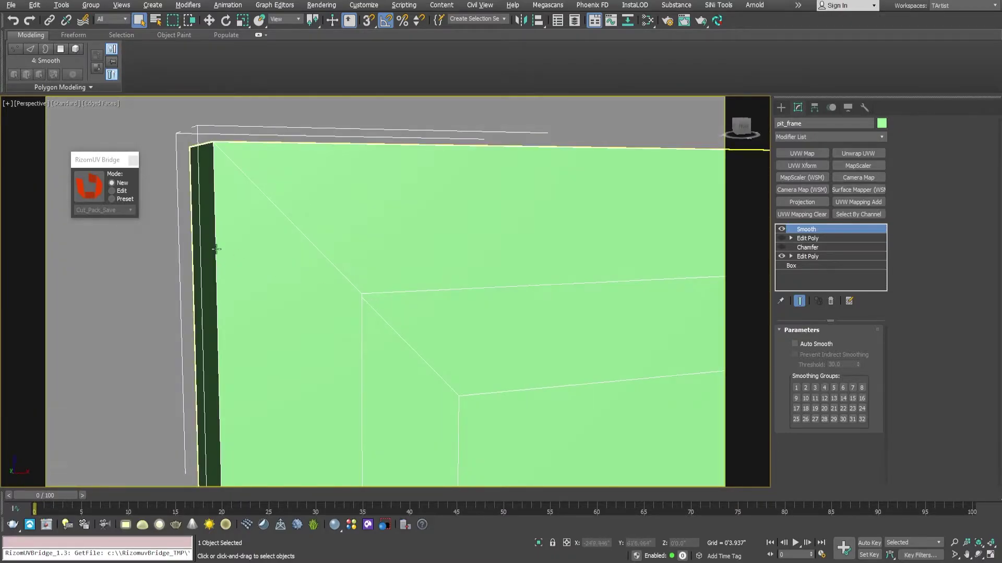
click(88, 189)
click(543, 290)
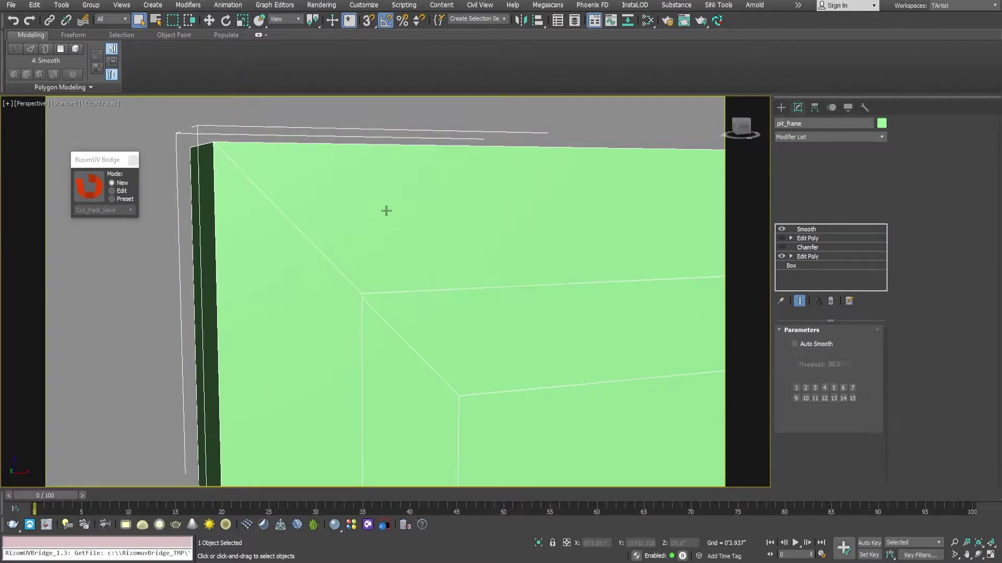
Step: Convert the unbeveled pit_frame to an Editable Poly and bring it up in RizomUV
right_click(387, 209)
mouse_move(480, 321)
click(534, 326)
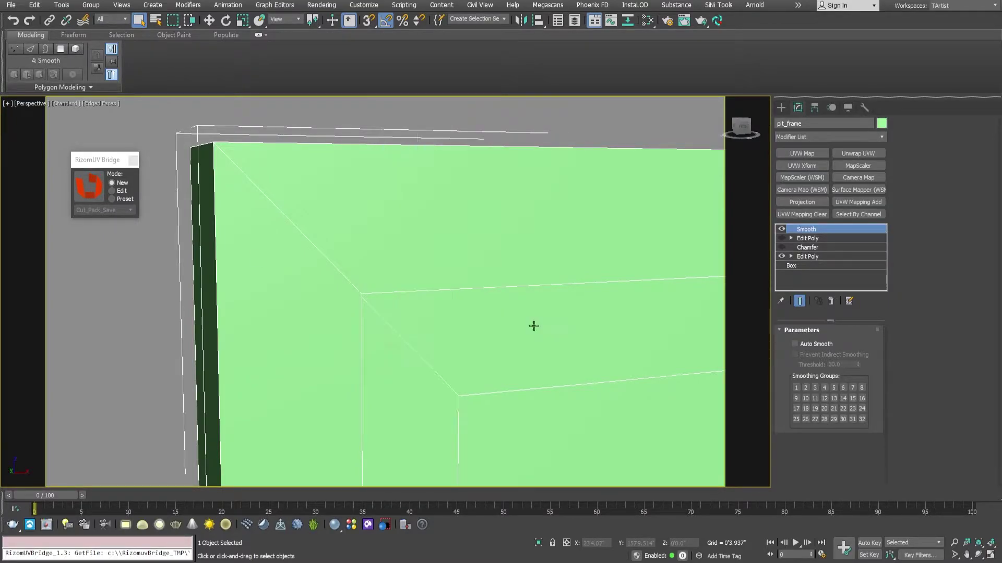
key(ctrl+d)
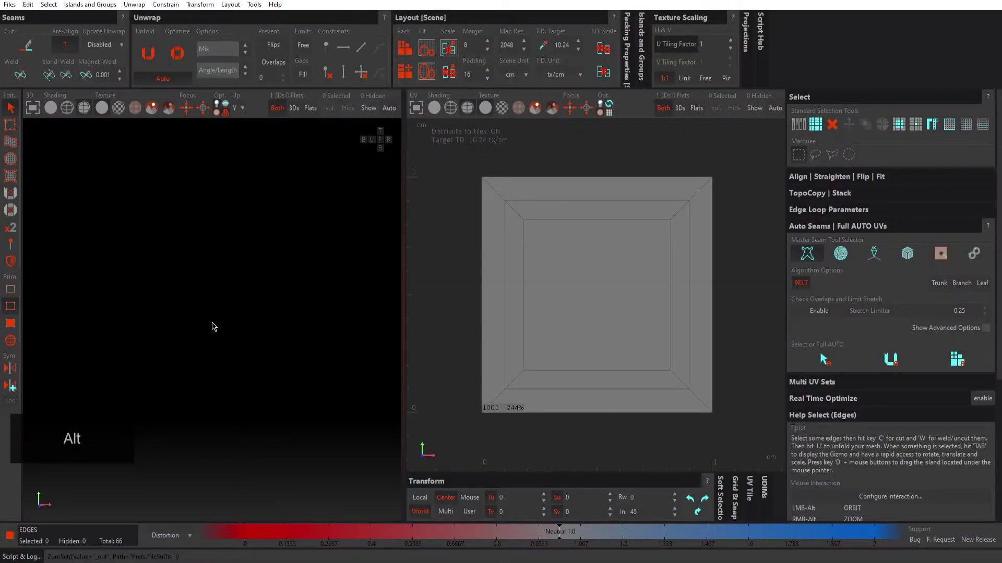
Step: Auto-select the frame's seam edges with the Pelt algorithm, and automatically unfold and pack the resulting islands
key(f)
alt+drag(211, 321, 201, 258)
click(823, 363)
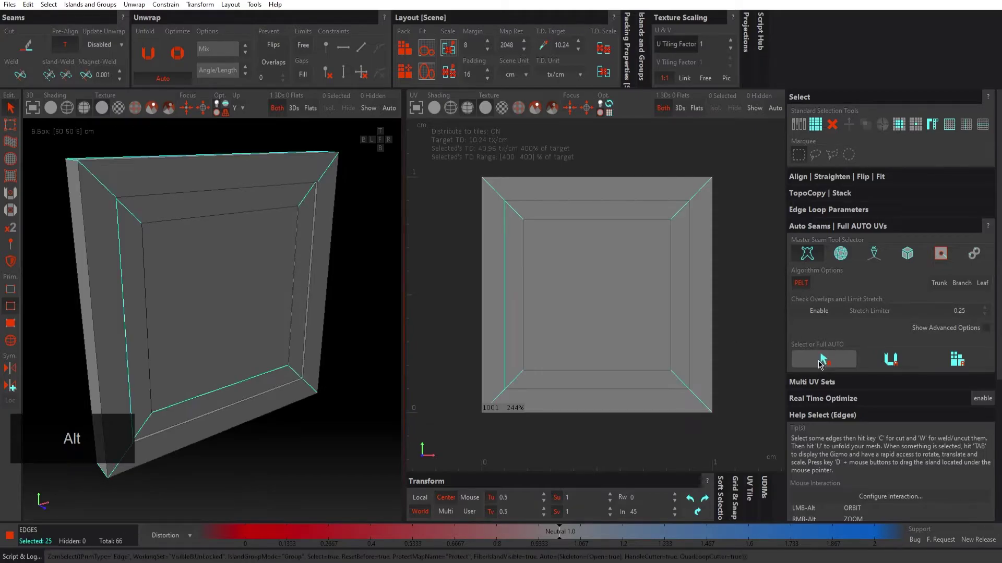
alt+drag(264, 341, 199, 296)
alt+right_drag(198, 296, 286, 287)
alt+drag(286, 287, 231, 285)
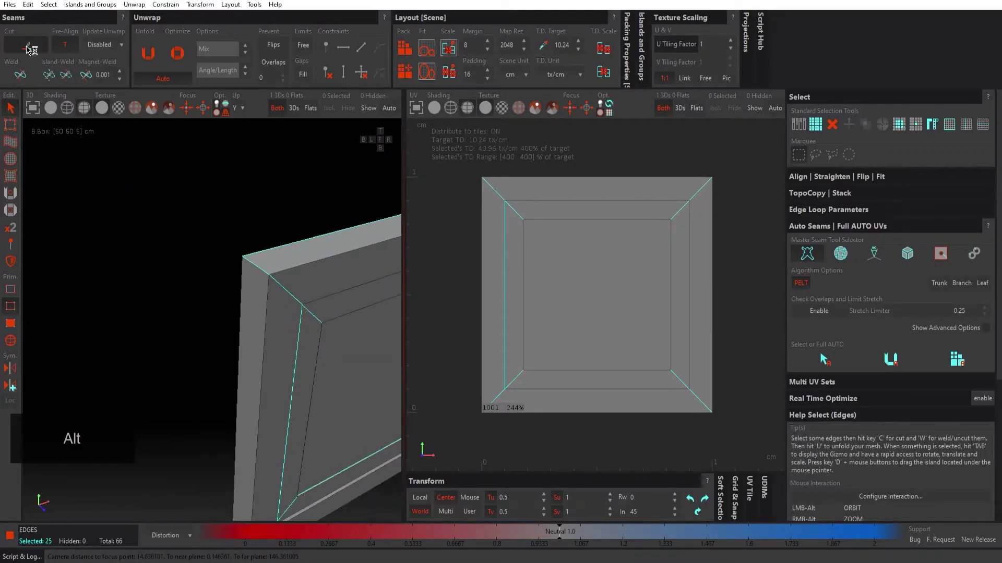
click(895, 359)
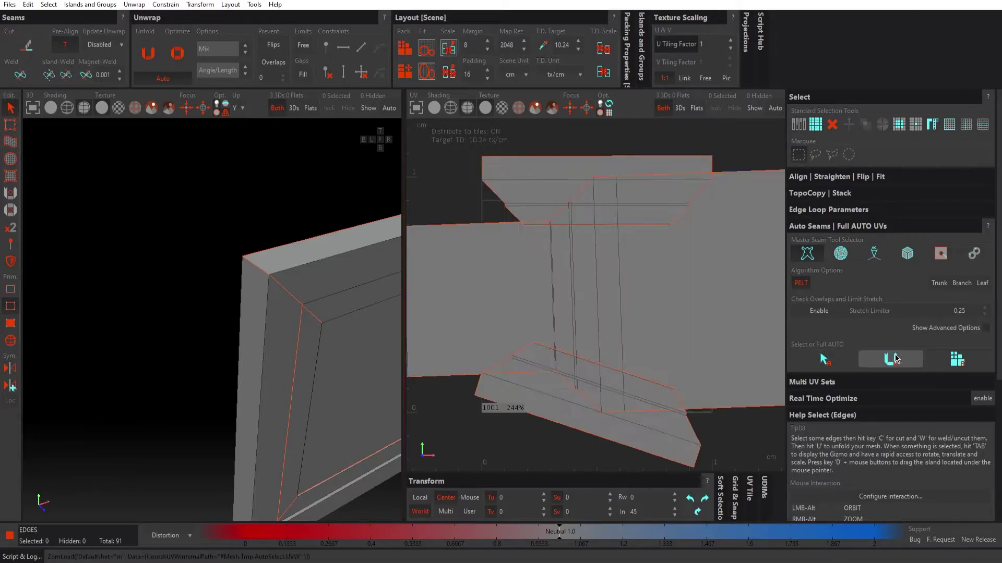
click(957, 361)
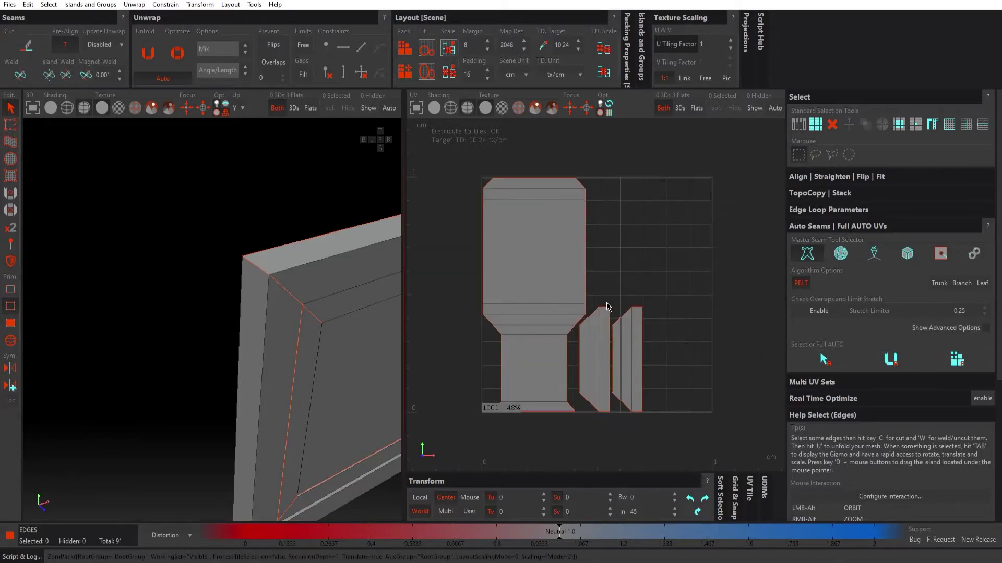
Step: Examine the automatic seams around the frame's outer and inner corners on the 3D model
alt+drag(293, 315, 163, 231)
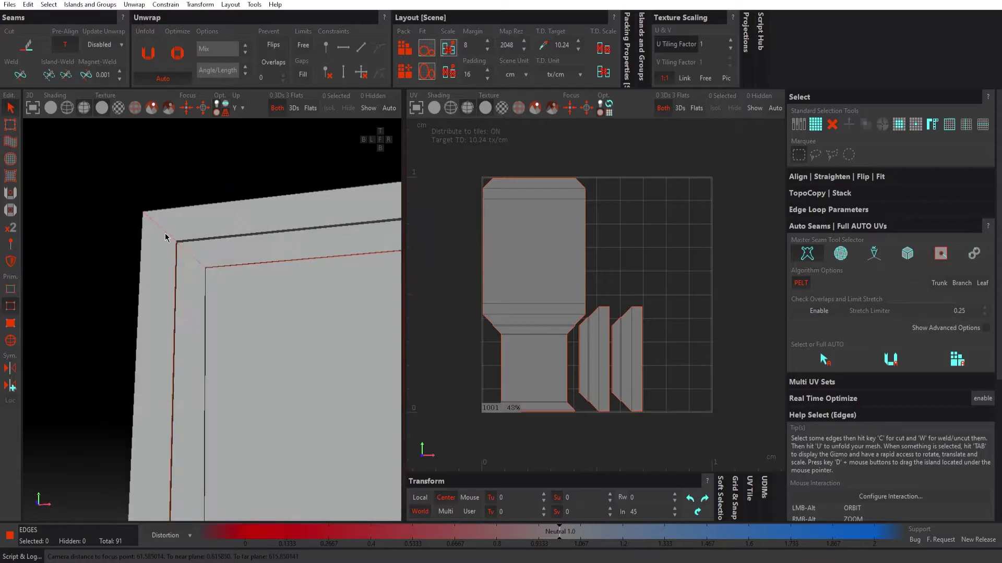
key(alt)
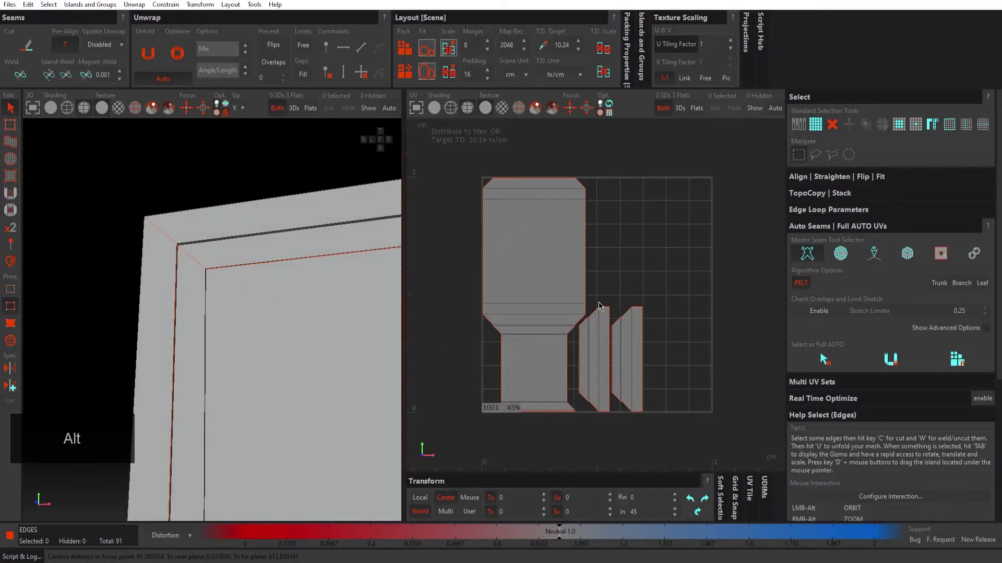
alt+right_drag(155, 245, 208, 246)
alt+drag(208, 246, 228, 257)
alt+right_drag(228, 258, 217, 218)
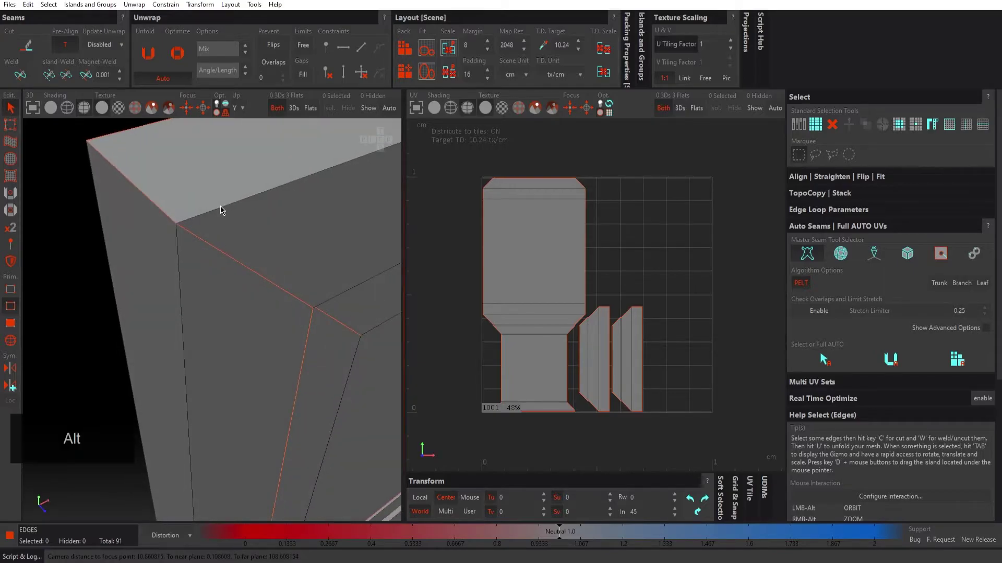
alt+right_drag(308, 247, 173, 223)
alt+drag(307, 248, 201, 234)
alt+right_drag(252, 250, 229, 250)
alt+drag(229, 250, 249, 251)
Step: Cut the frame along all its edges, and unfold, optimize and pack the separate UV islands
drag(129, 165, 399, 446)
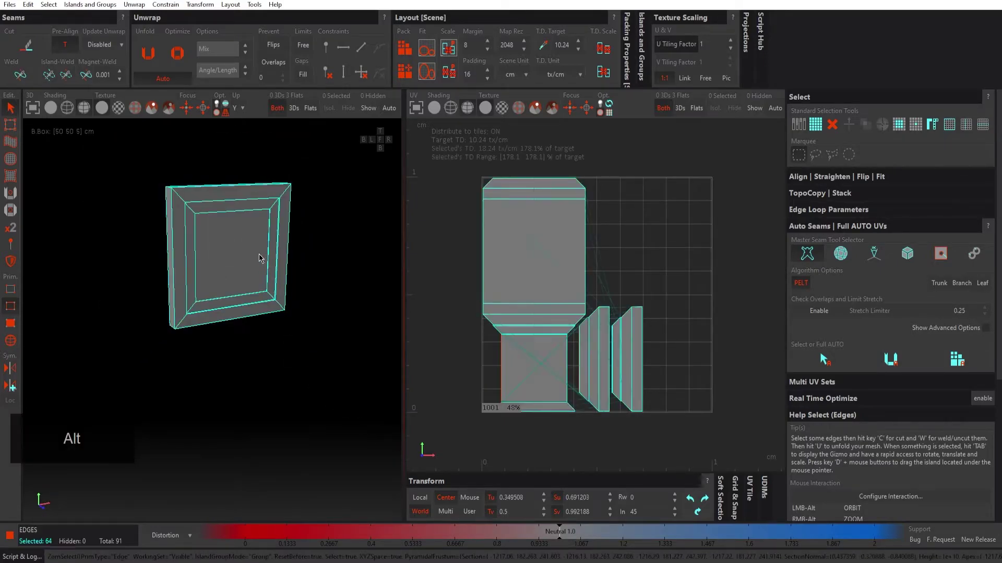
click(27, 46)
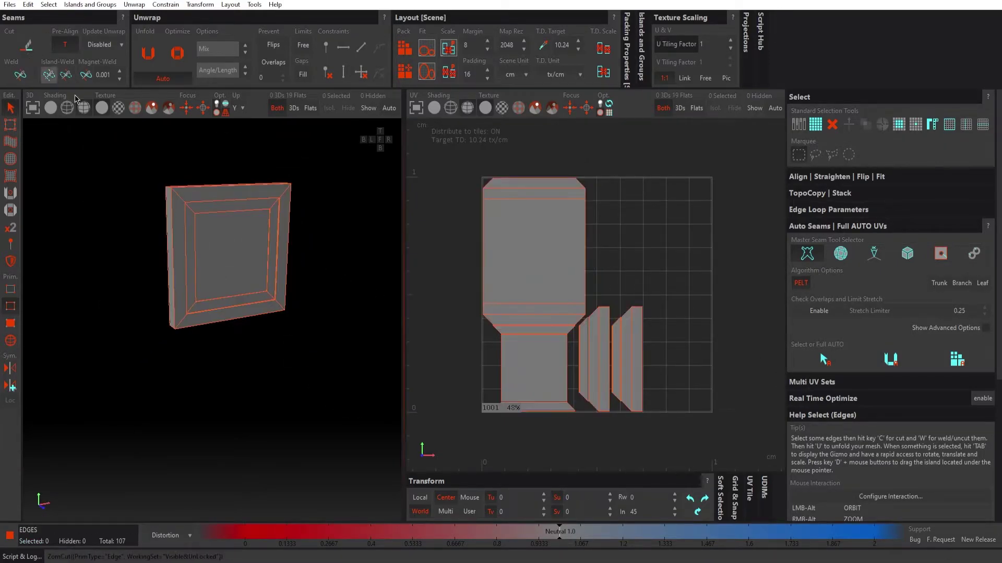
click(149, 55)
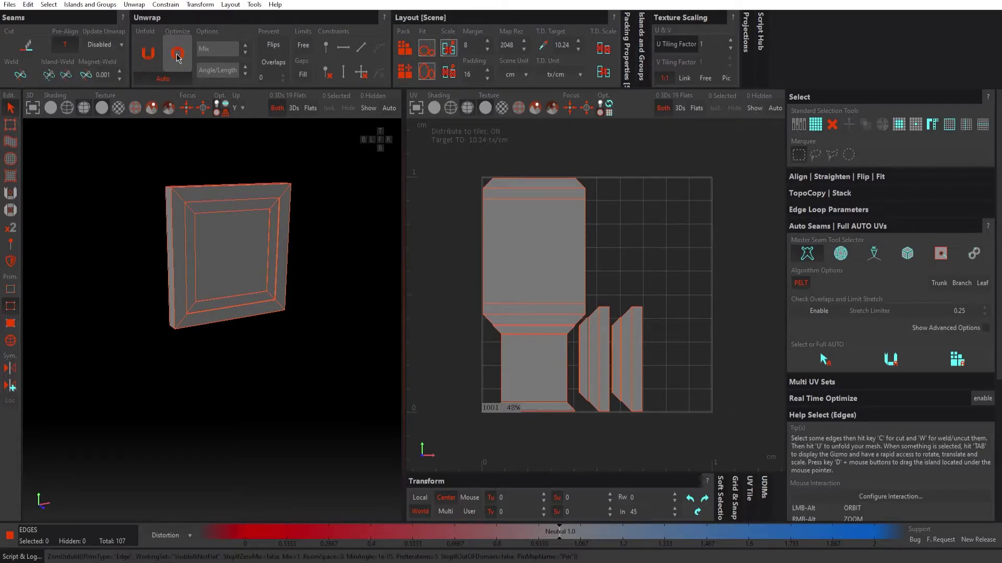
click(405, 51)
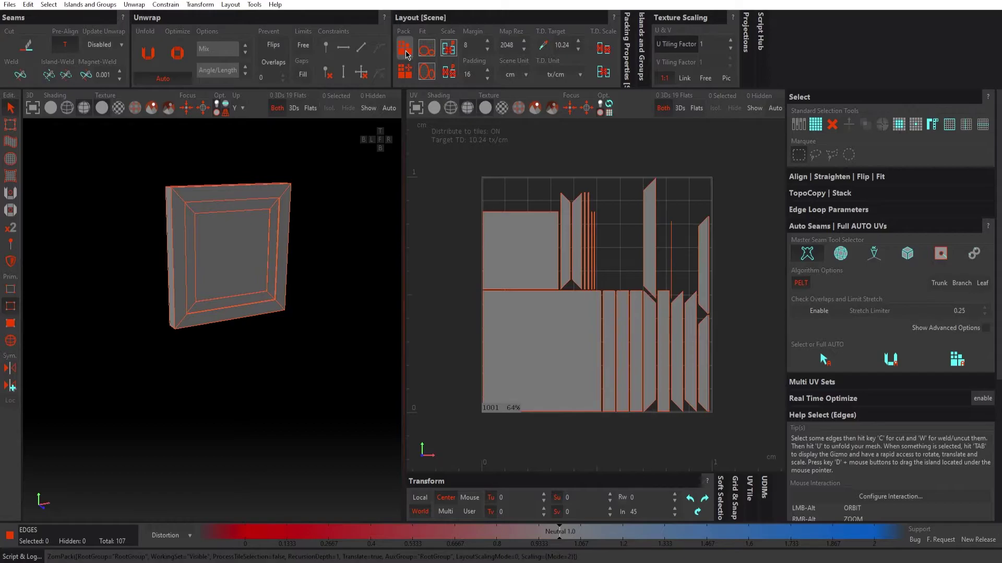
click(177, 53)
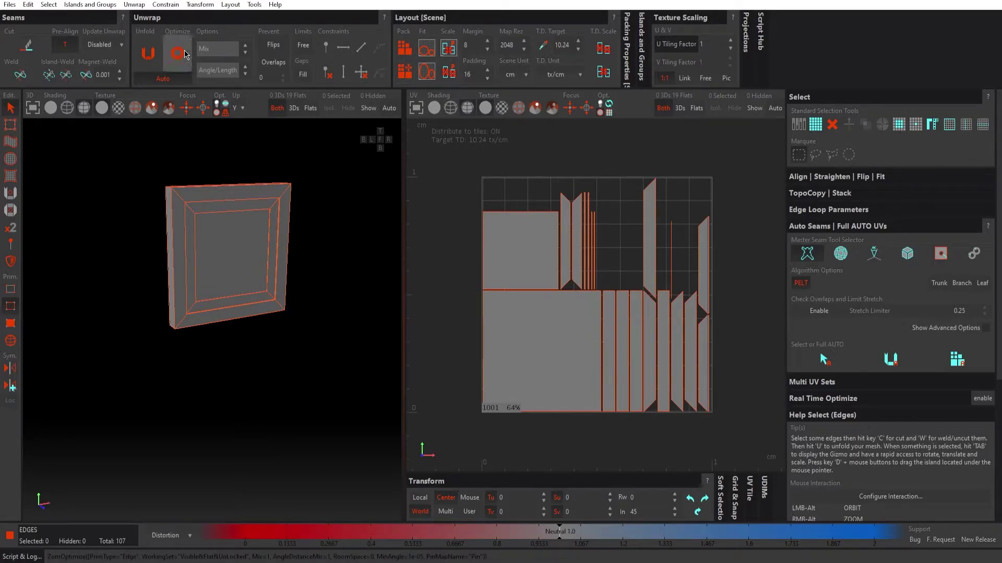
drag(491, 194, 730, 421)
click(686, 277)
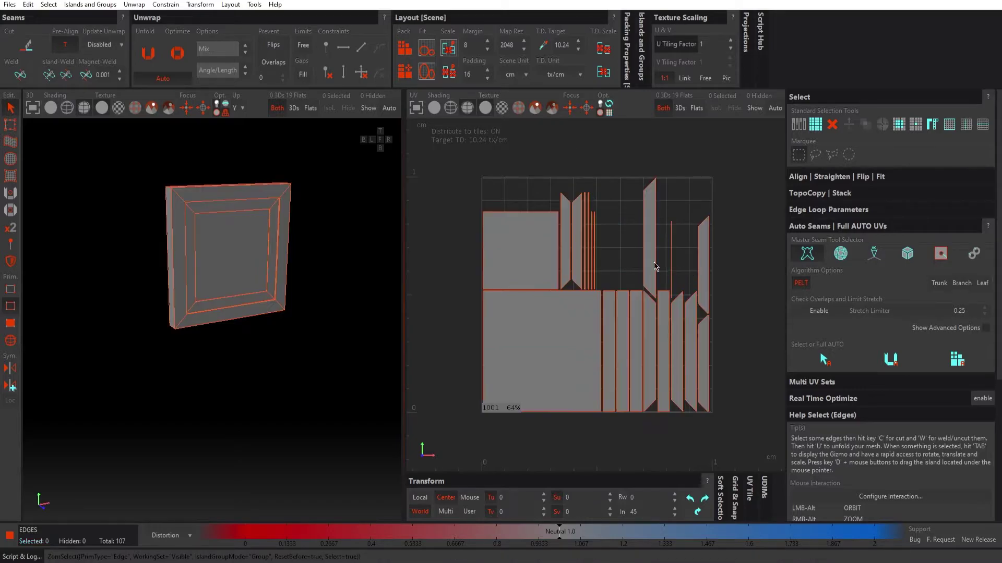
Step: Select the isolated thin strip island in polygon mode and locate its matching inner edge face on the model
scroll(632, 271, up, 5)
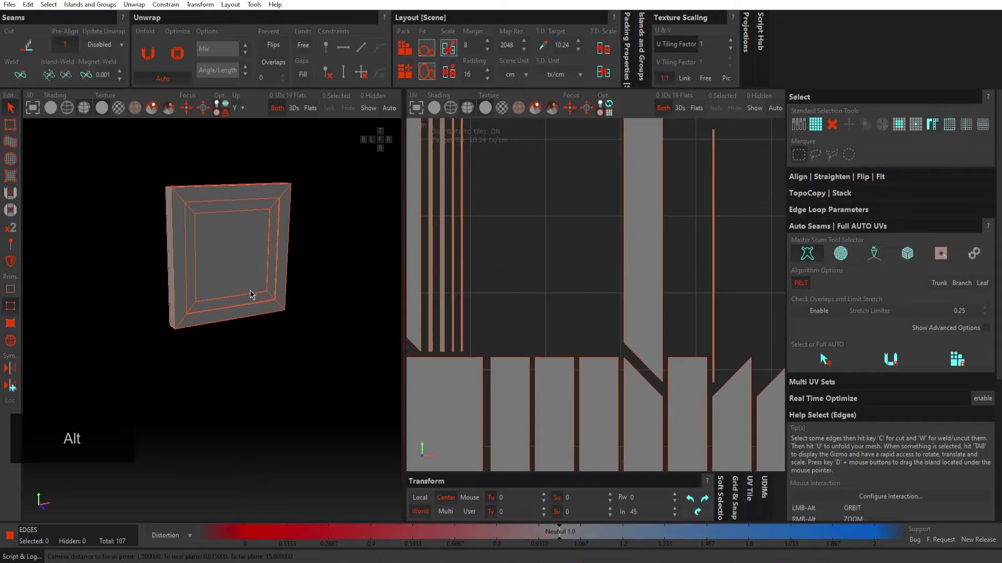
click(10, 329)
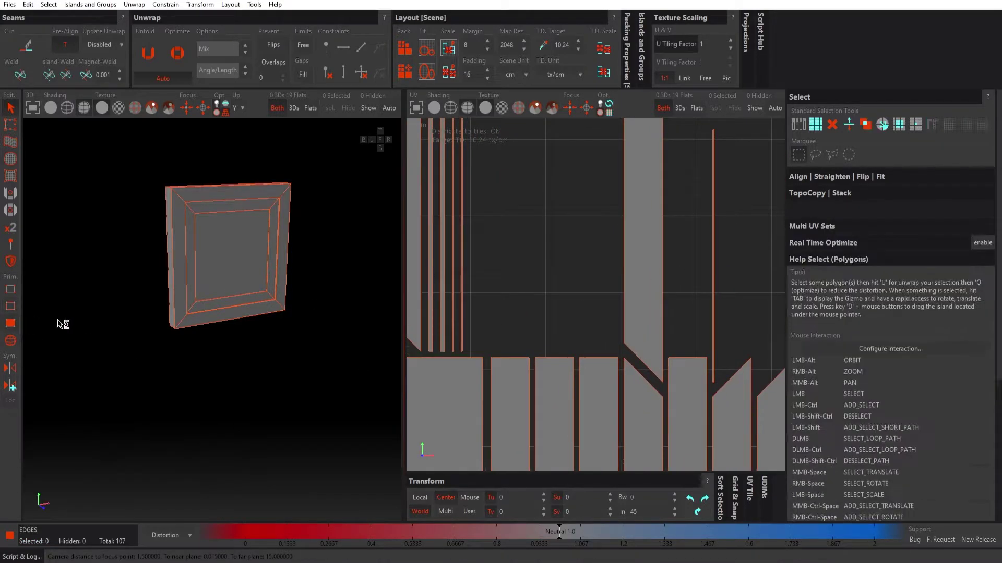
click(712, 259)
alt+drag(215, 311, 215, 274)
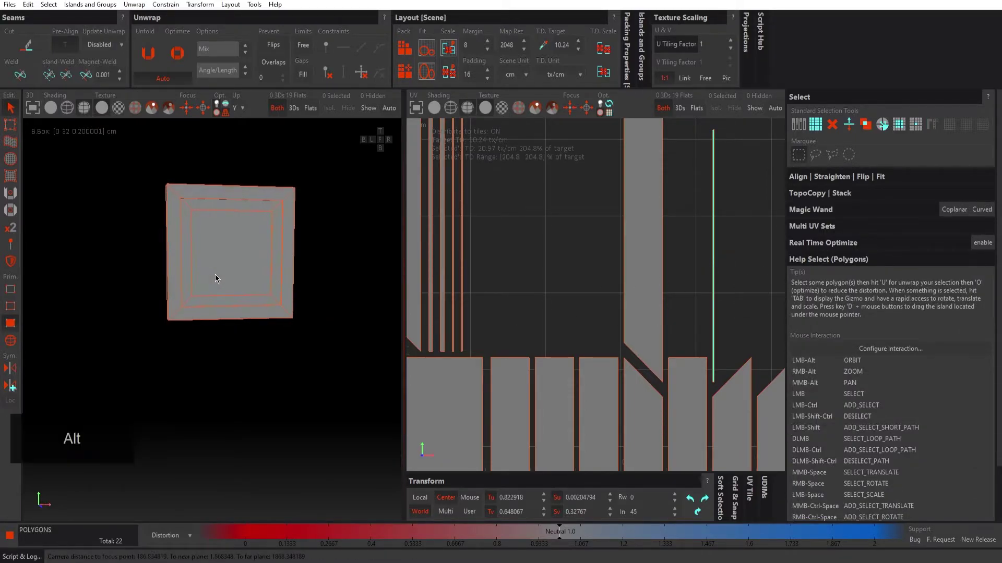
key(f)
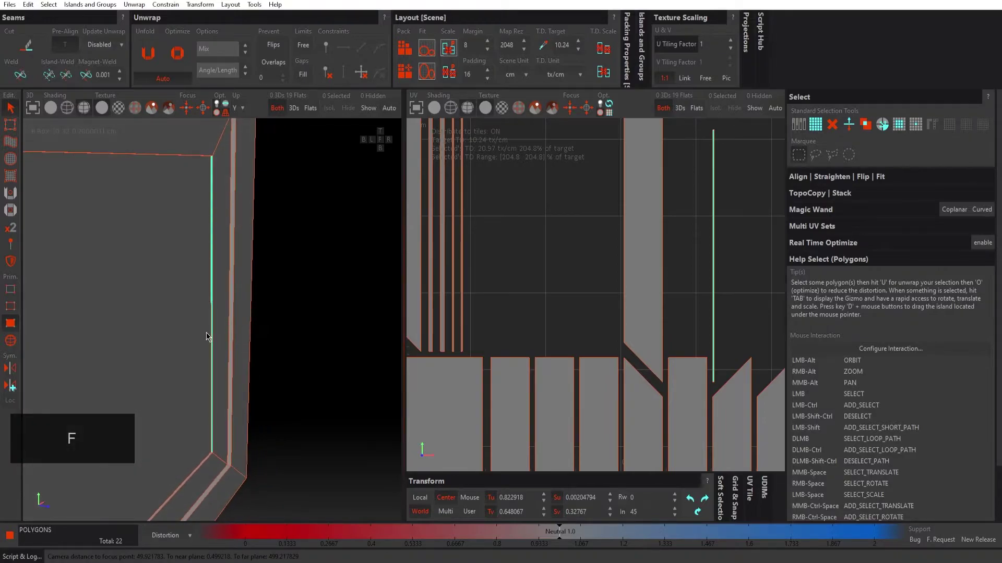
scroll(207, 337, up, 5)
alt+drag(252, 337, 266, 401)
alt+right_drag(699, 319, 674, 315)
alt+middle_drag(594, 260, 604, 284)
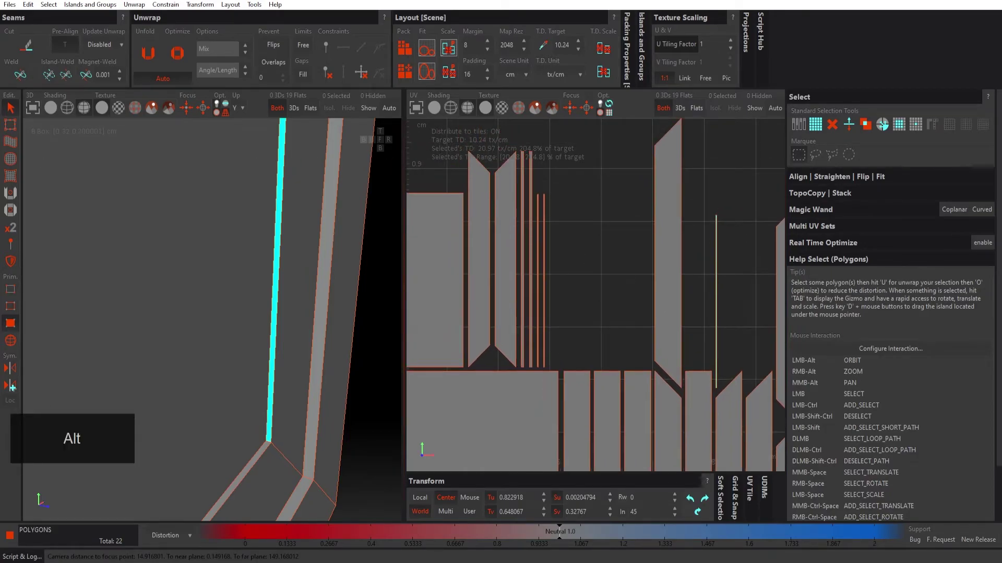
Step: Move the selected thin strip island next to the other narrow strips in the UV layout
key(Tab)
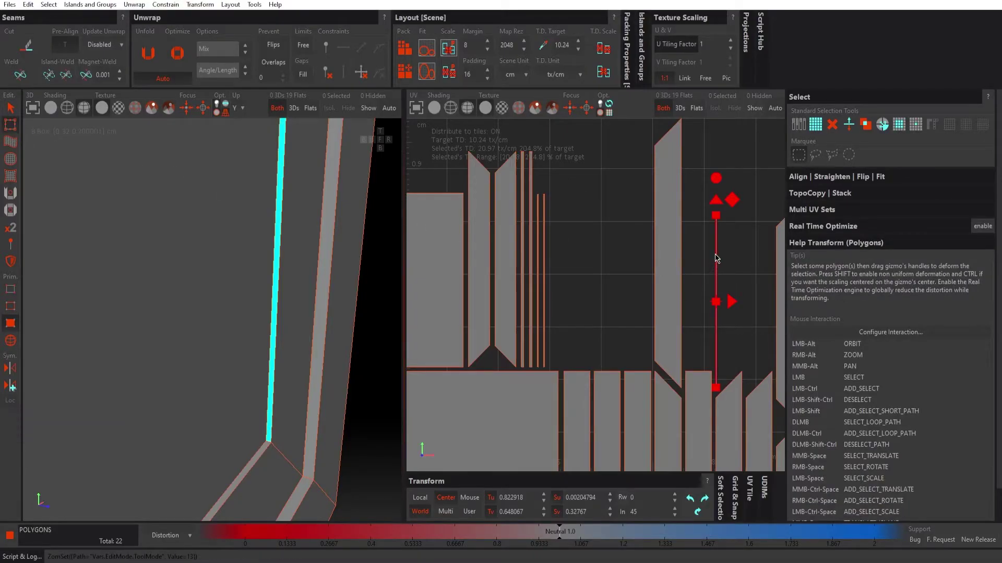
drag(695, 304, 579, 250)
drag(559, 204, 554, 183)
drag(577, 280, 567, 283)
click(624, 259)
alt+right_drag(659, 288, 637, 271)
Step: Select the large square island in the UV layout and check the frame from the back
click(562, 347)
alt+right_drag(261, 313, 188, 304)
alt+drag(188, 305, 180, 248)
key(alt)
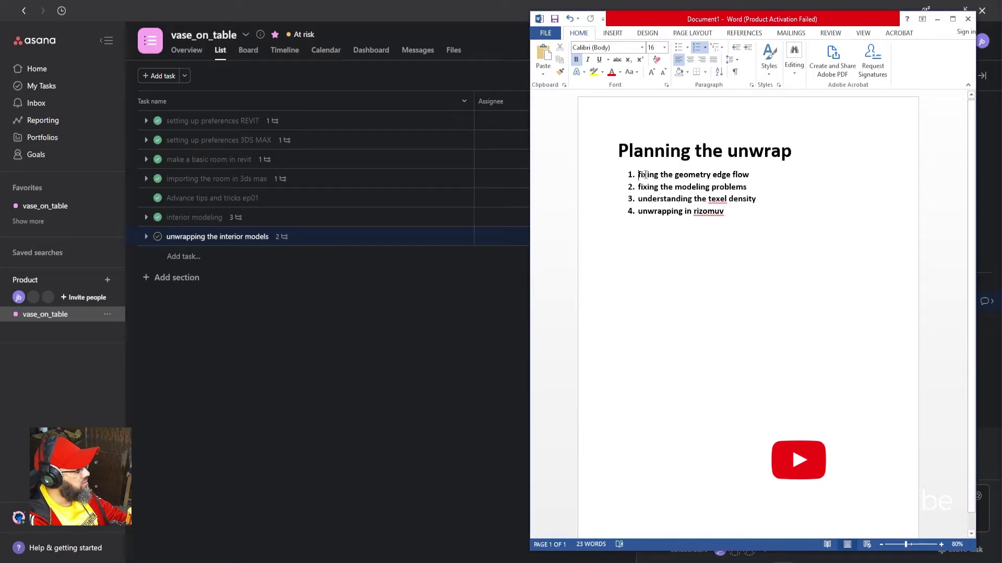
Step: Switch to the Word plan and highlight "fixing the geometry edge flow" and "fixing the modeling problems" in turn
drag(639, 175, 752, 175)
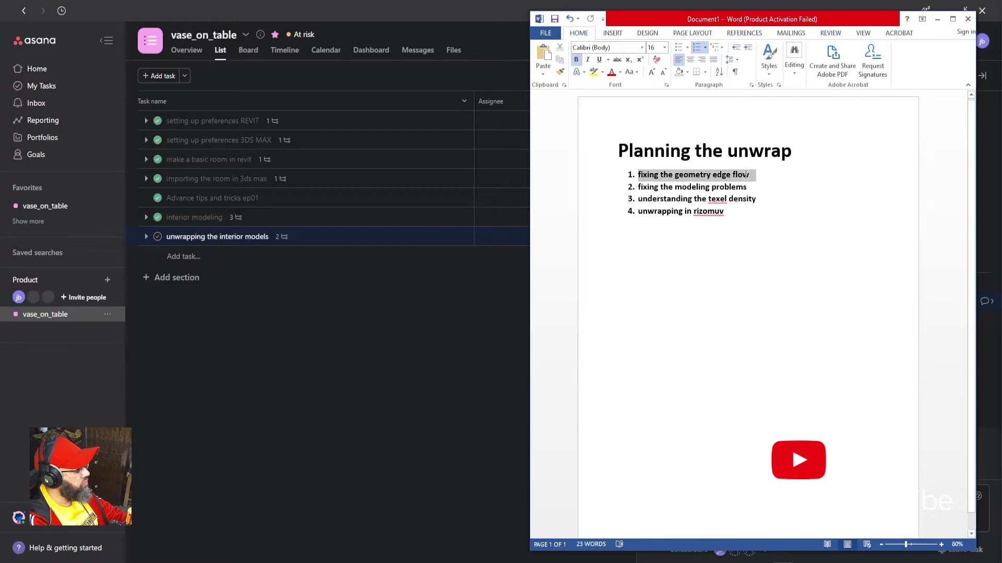
click(806, 212)
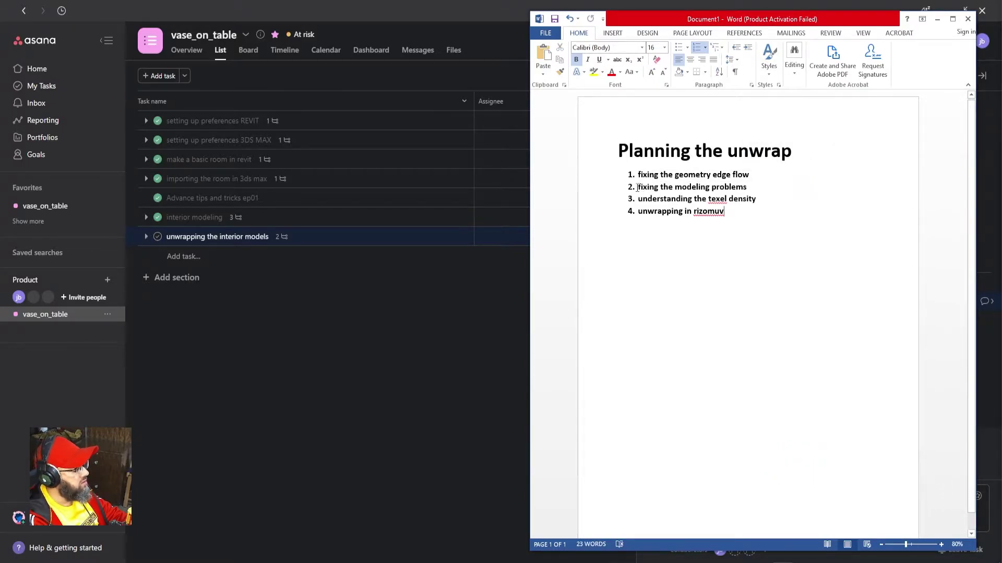
drag(638, 188, 741, 190)
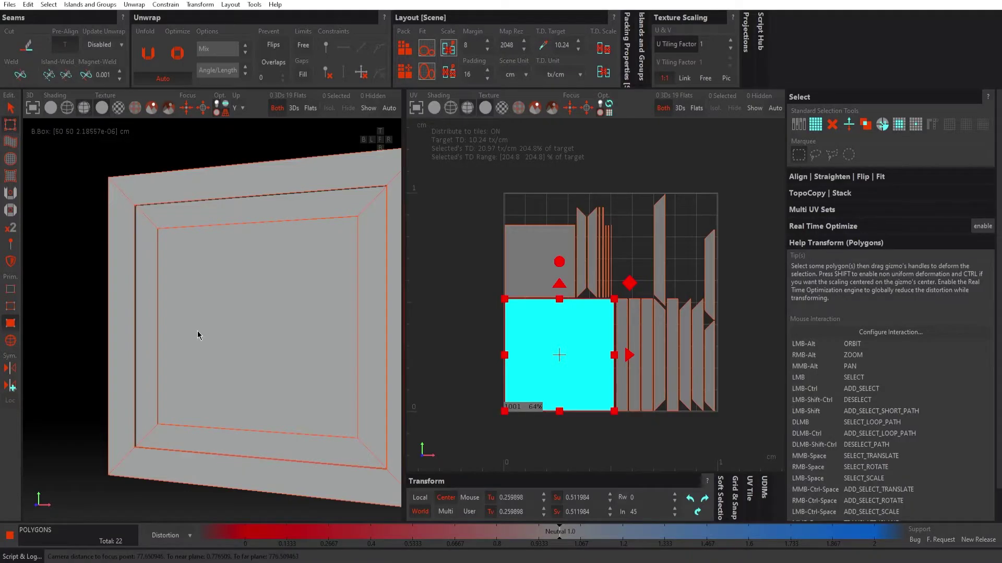
Step: Show the checker texture on the 3D model in RizomUV, clear the selection and check the frame for distortion
alt+drag(197, 331, 167, 258)
click(120, 109)
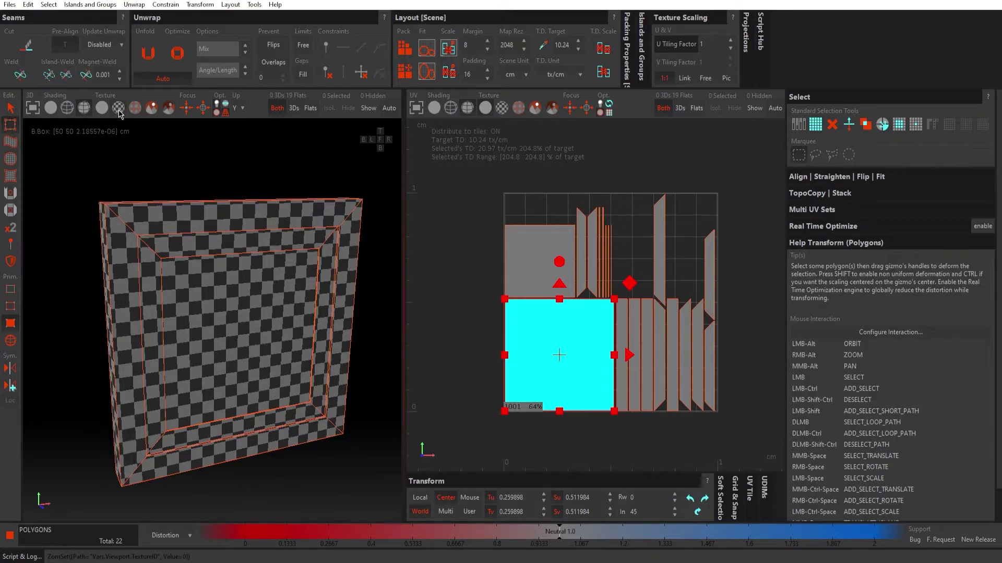
alt+drag(289, 308, 275, 271)
click(218, 318)
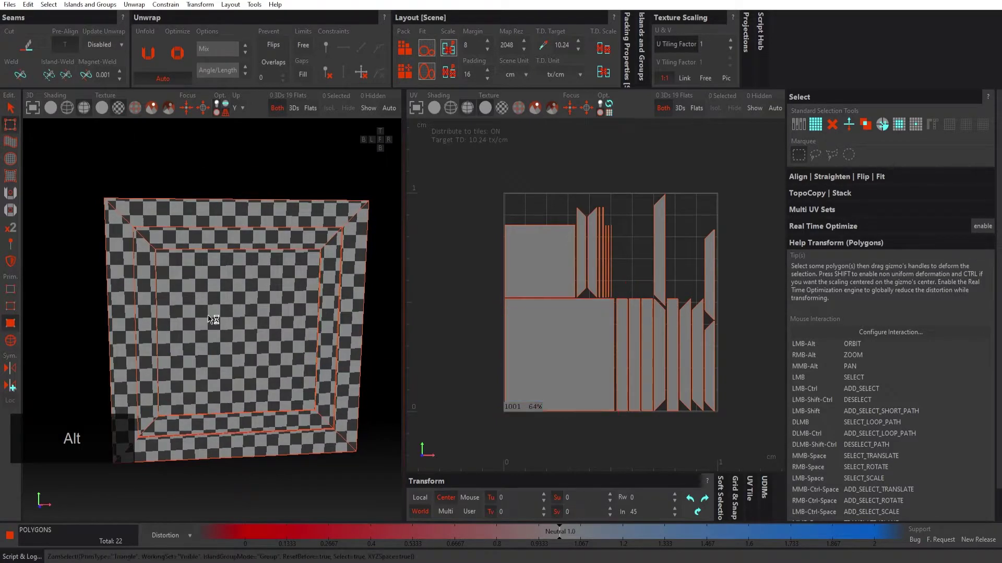
alt+drag(185, 343, 212, 308)
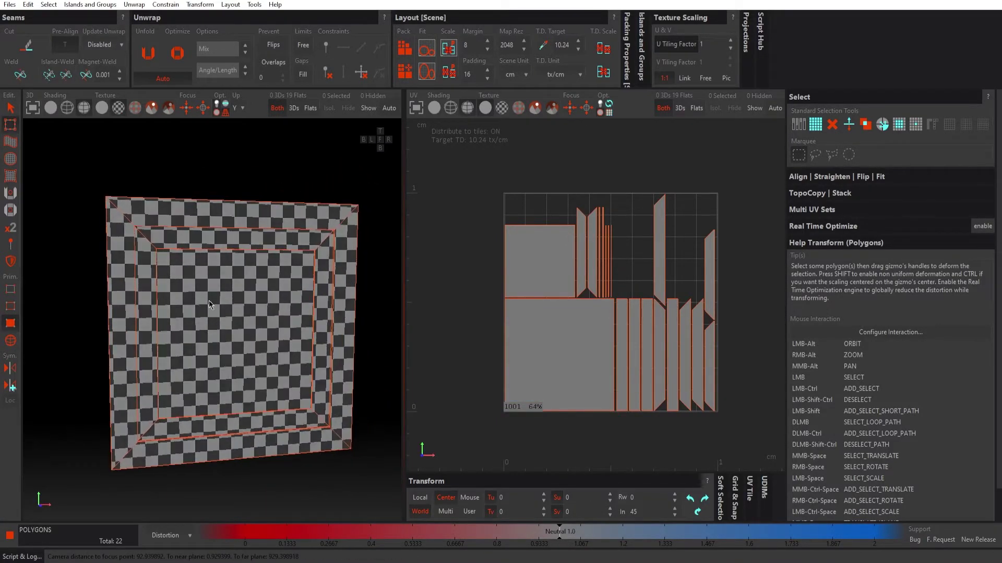
Step: Save the frame's UVs in RizomUV and return to pit_frame in 3ds Max
click(11, 5)
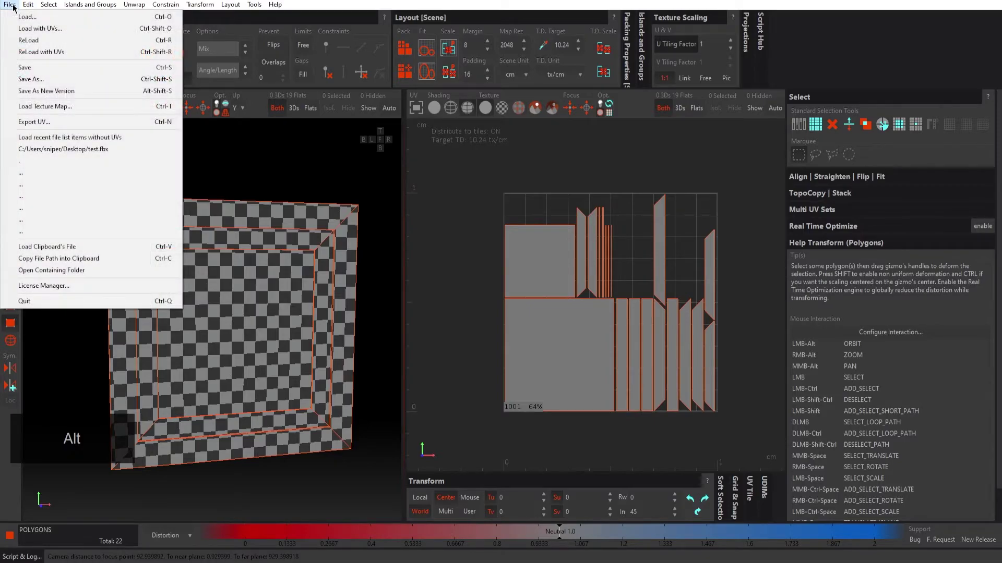
click(32, 68)
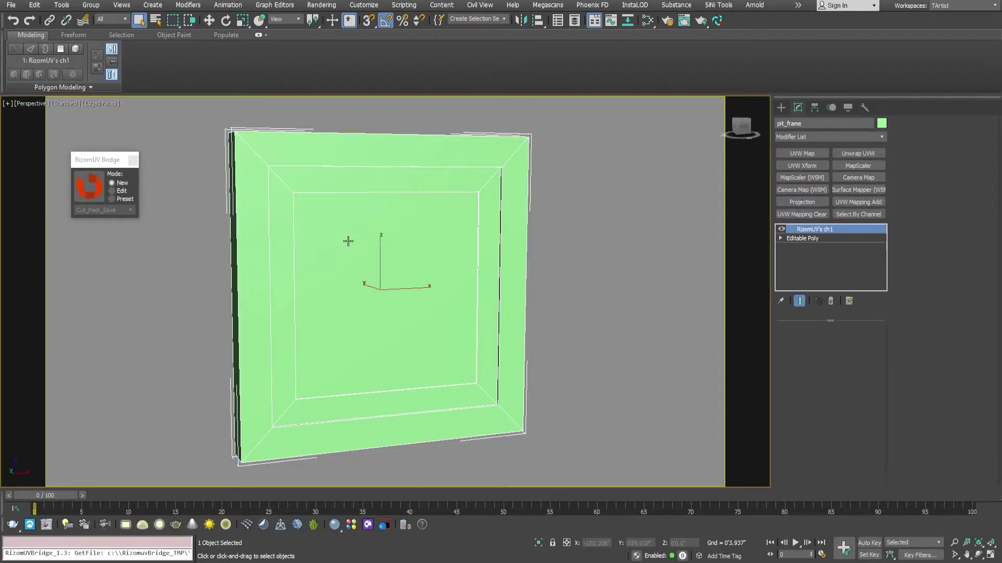
alt+middle_drag(348, 239, 351, 235)
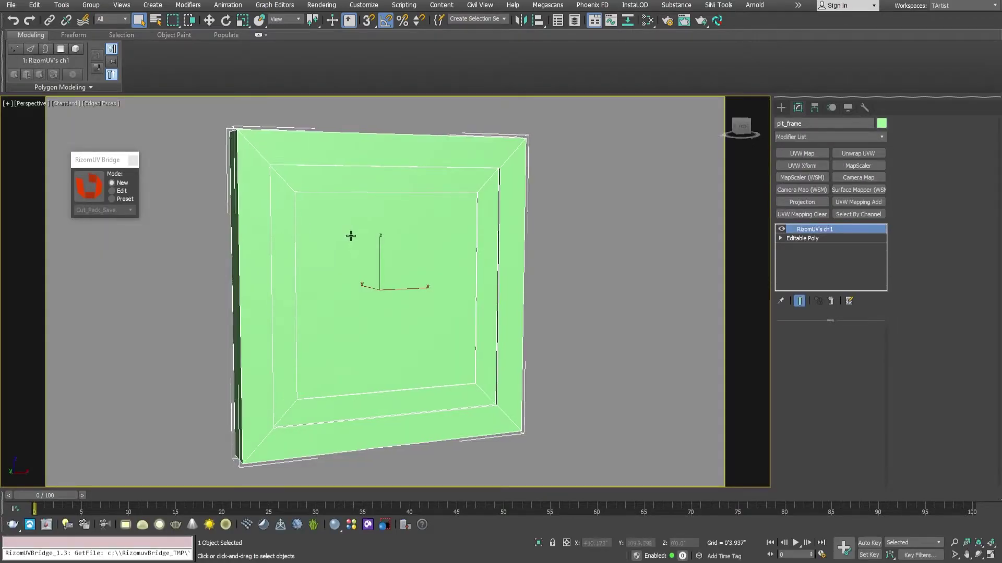
Step: Override the viewport materials with the UV Checker and inspect the pattern on pit_frame
click(61, 104)
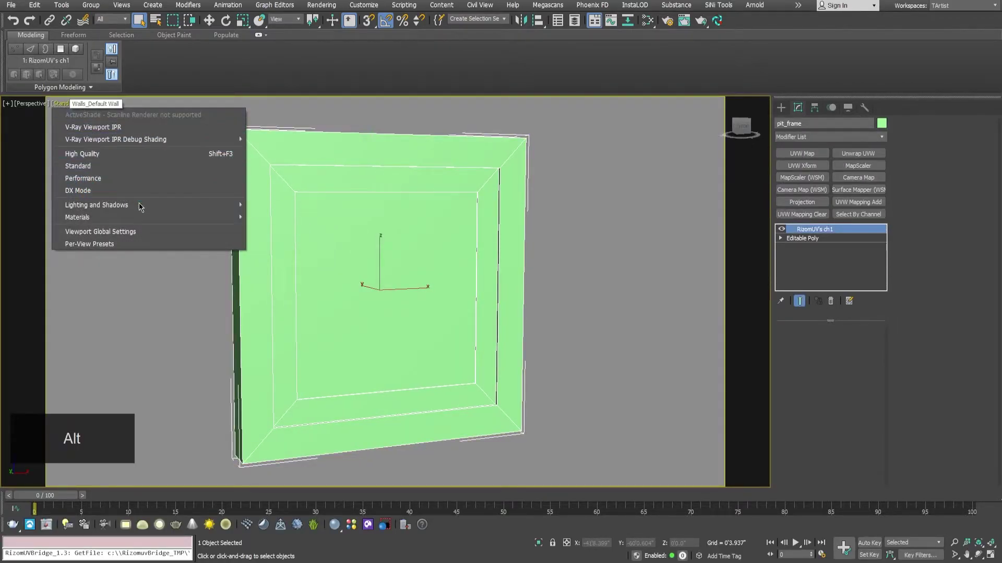
mouse_move(152, 217)
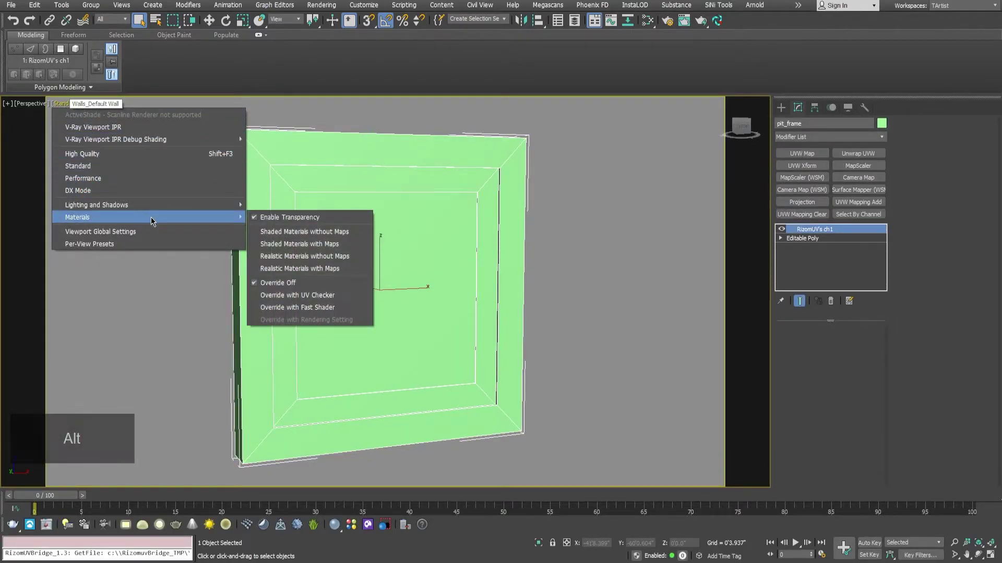
click(345, 297)
alt+middle_drag(424, 271, 373, 257)
scroll(420, 280, down, 6)
key(z)
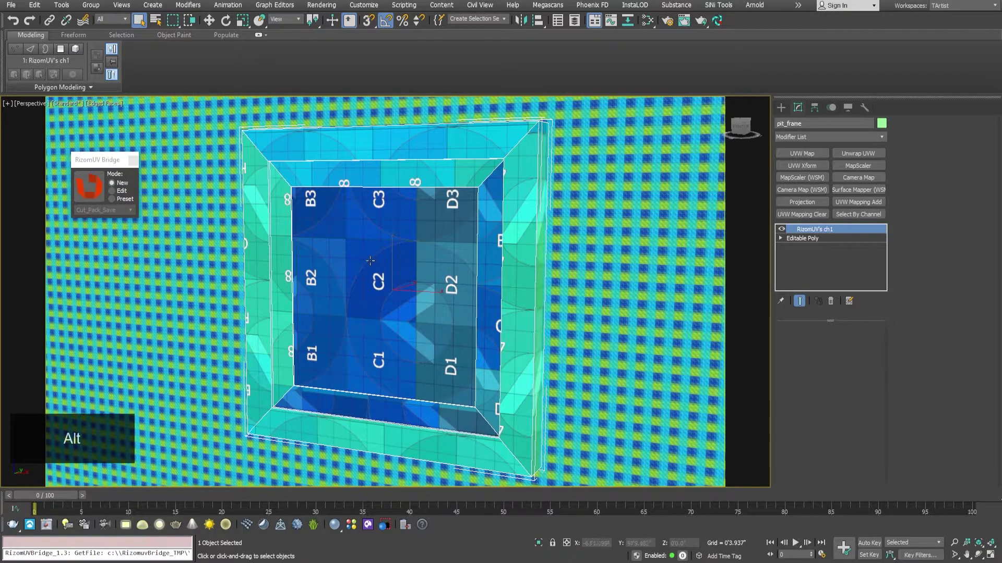
alt+middle_drag(339, 243, 357, 234)
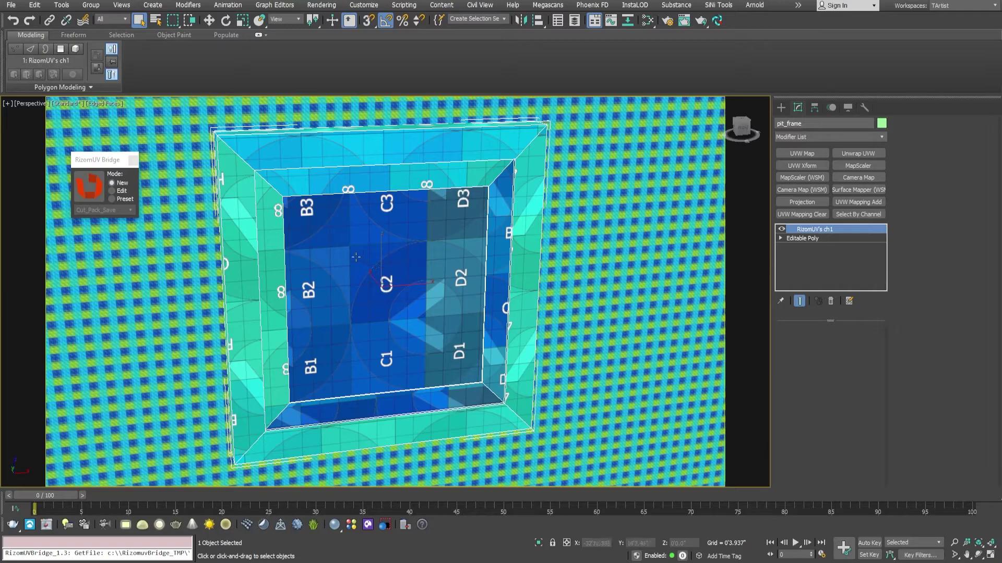
Step: Compare the checker pattern on pit_frame with the surrounding wall, then highlight "fixing the modeling problems" in the Word plan
mouse_move(341, 236)
alt+middle_down()
mouse_move(351, 232)
mouse_move(345, 249)
alt+middle_up()
scroll(354, 253, up, 5)
scroll(355, 255, down, 4)
middle_drag(496, 338, 348, 256)
scroll(387, 267, down, 5)
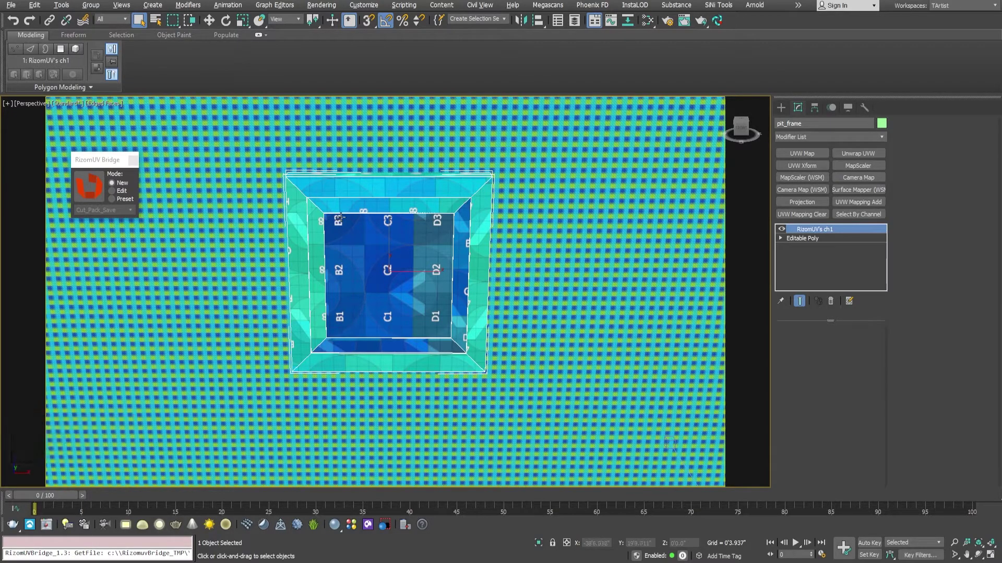
alt+middle_drag(340, 217, 350, 228)
scroll(350, 229, down, 5)
middle_drag(514, 278, 437, 238)
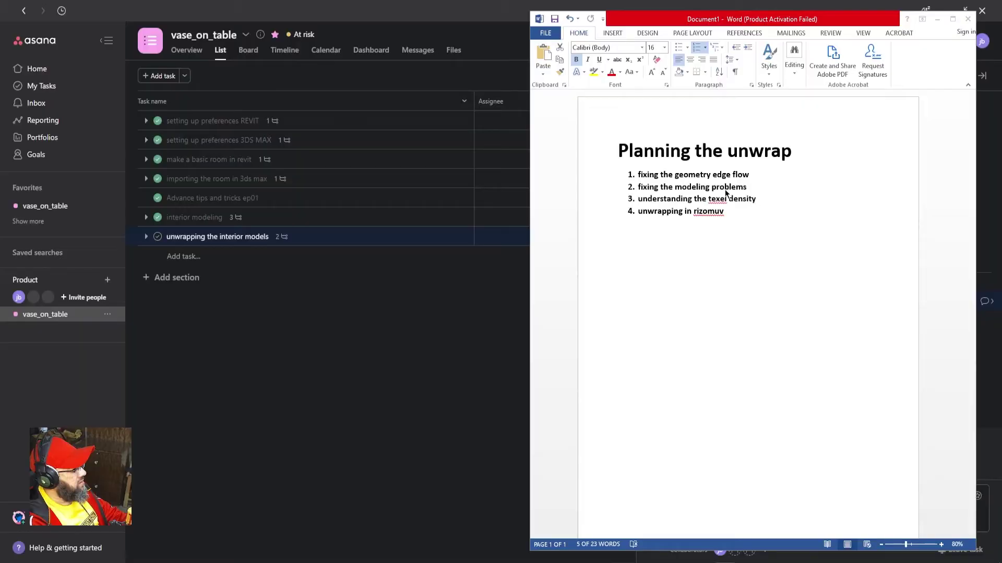
triple_click(647, 188)
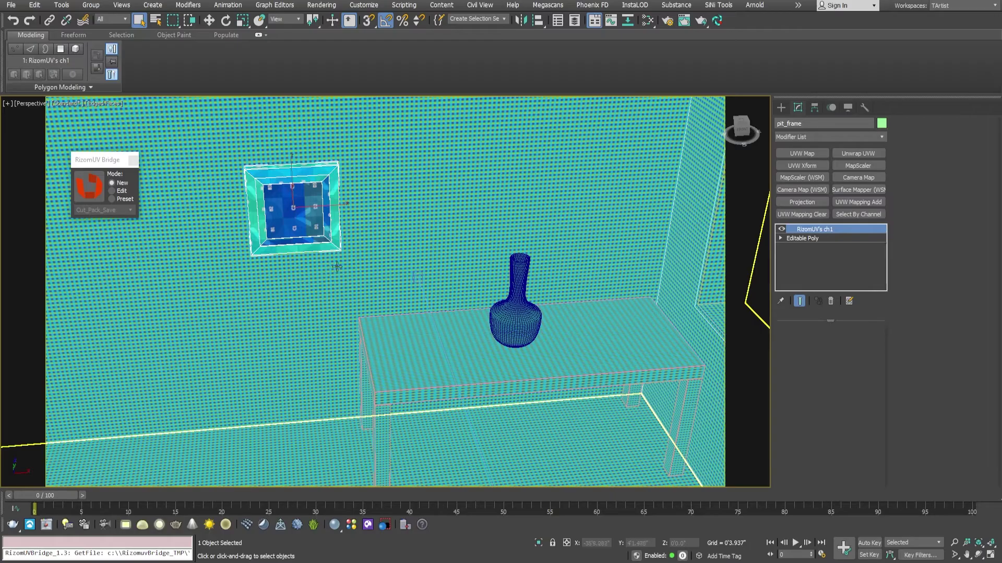
Step: Select Walls_Default Wall in 3ds Max and turn off the viewport's UV Checker material override
click(402, 260)
alt+middle_drag(415, 257, 405, 301)
scroll(404, 301, down, 5)
click(80, 106)
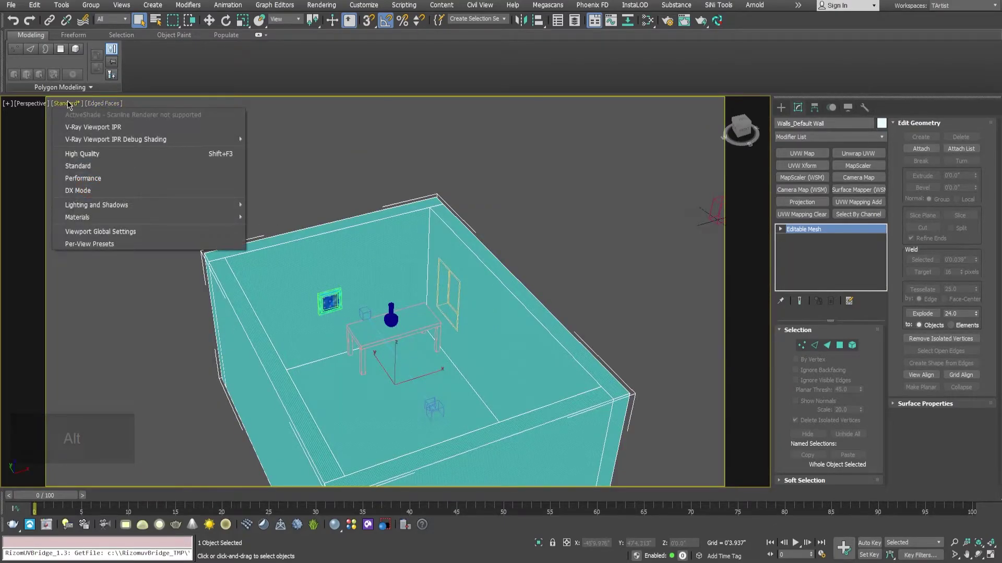
mouse_move(157, 217)
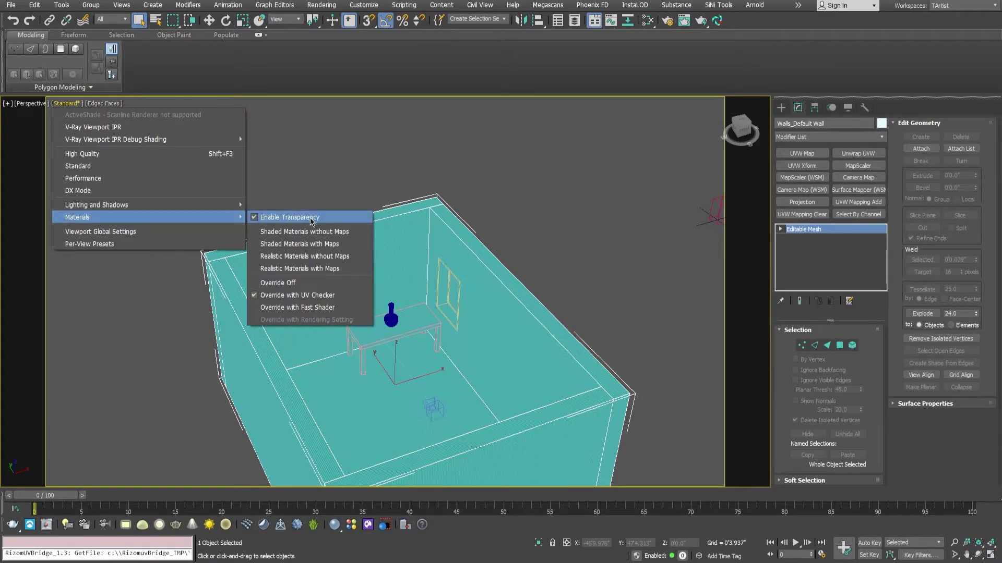
click(320, 285)
alt+middle_drag(382, 284, 380, 296)
scroll(378, 255, up, 3)
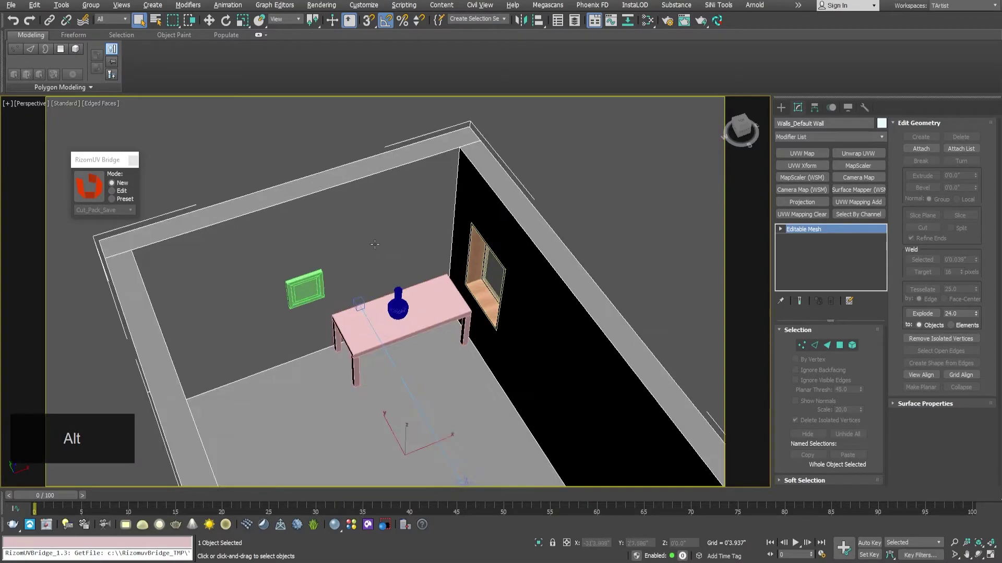
Step: Isolate Walls_Default Wall and inspect the room's walls from above
alt+middle_drag(378, 255, 343, 279)
key(alt+q)
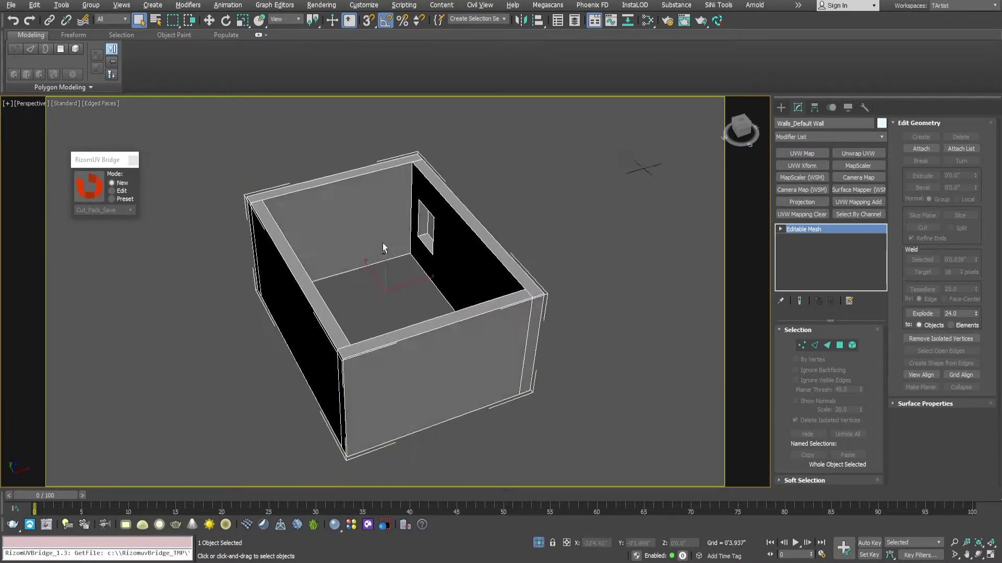
mouse_move(390, 241)
middle_down()
mouse_move(382, 252)
mouse_move(349, 246)
mouse_move(393, 246)
mouse_move(373, 245)
middle_up()
scroll(360, 244, up, 4)
scroll(354, 248, down, 4)
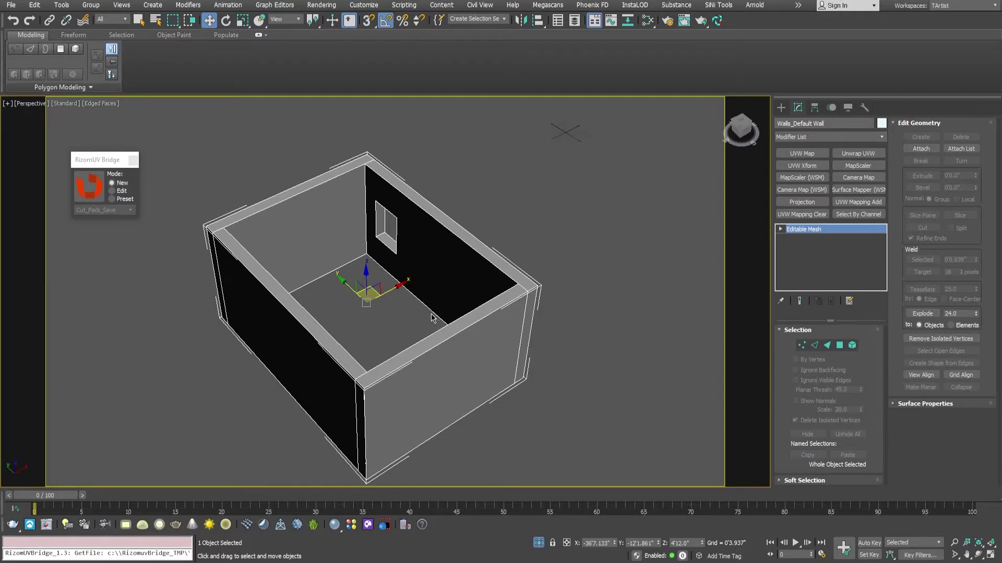
alt+middle_drag(414, 304, 415, 301)
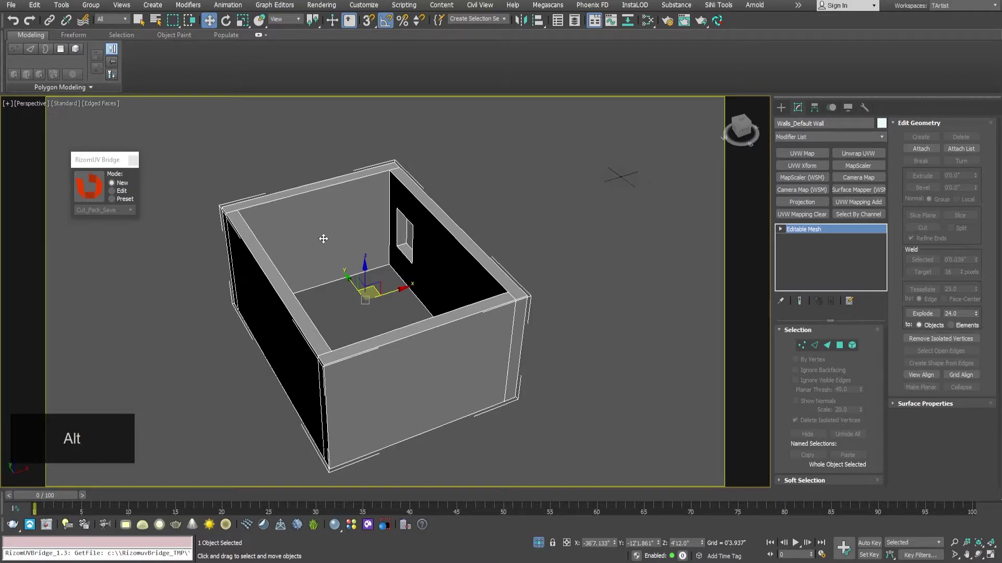
click(280, 152)
click(311, 220)
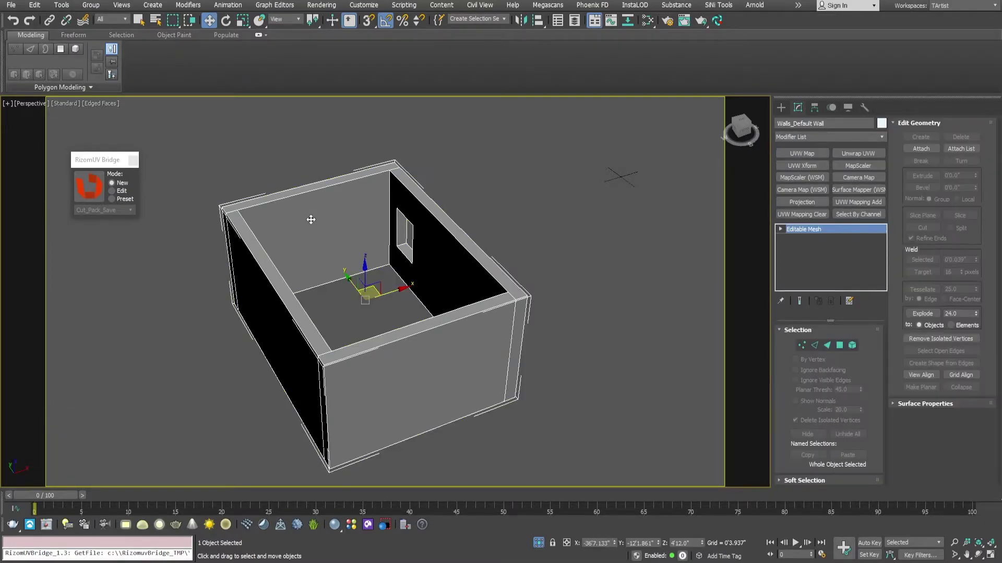
alt+middle_drag(324, 252, 334, 253)
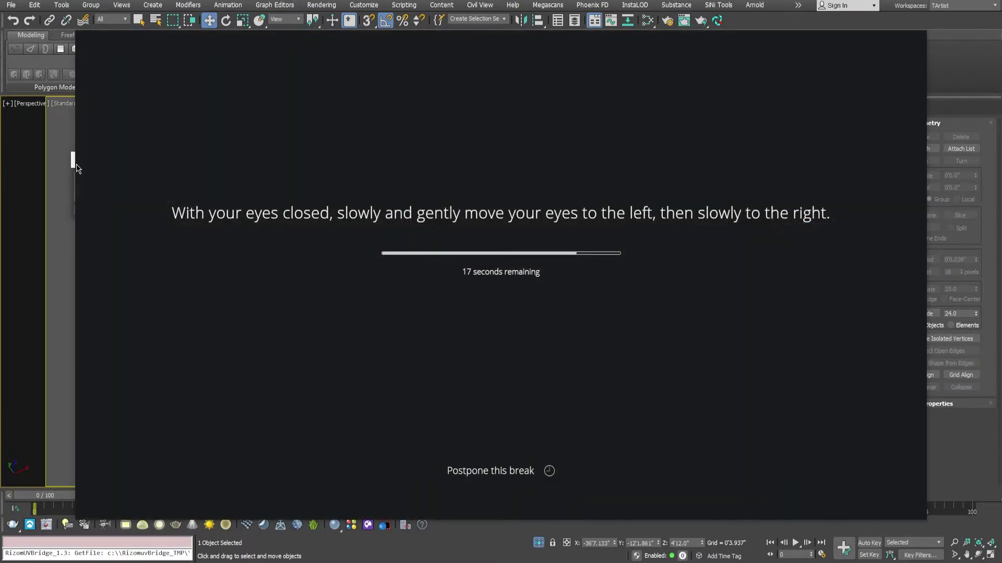
Step: Postpone the break reminder and try to send the Editable Mesh walls to RizomUV
click(499, 476)
click(89, 186)
click(541, 289)
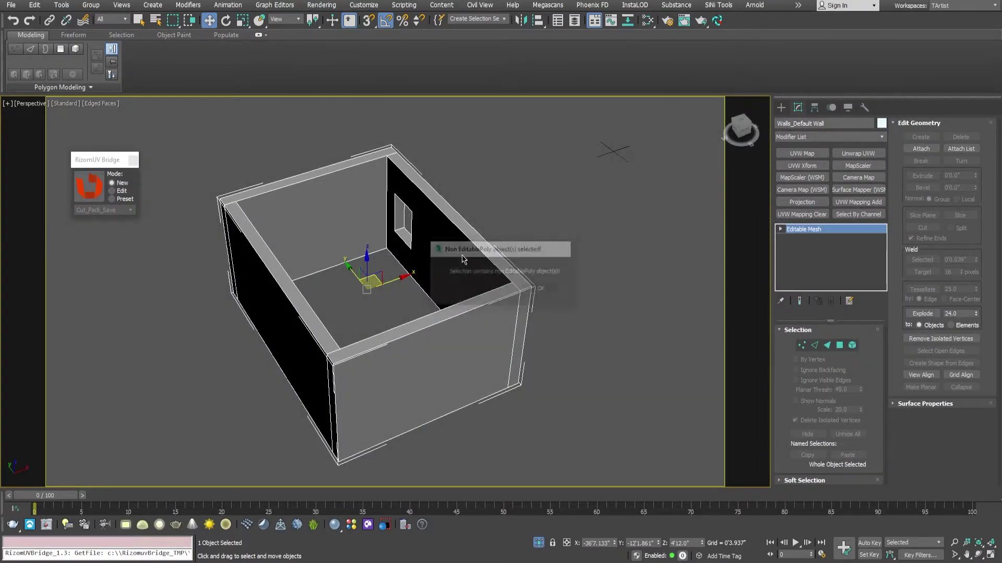
Step: Convert Walls_Default Wall to Editable Poly and send it to RizomUV as a new unwrap
right_click(366, 189)
mouse_move(467, 296)
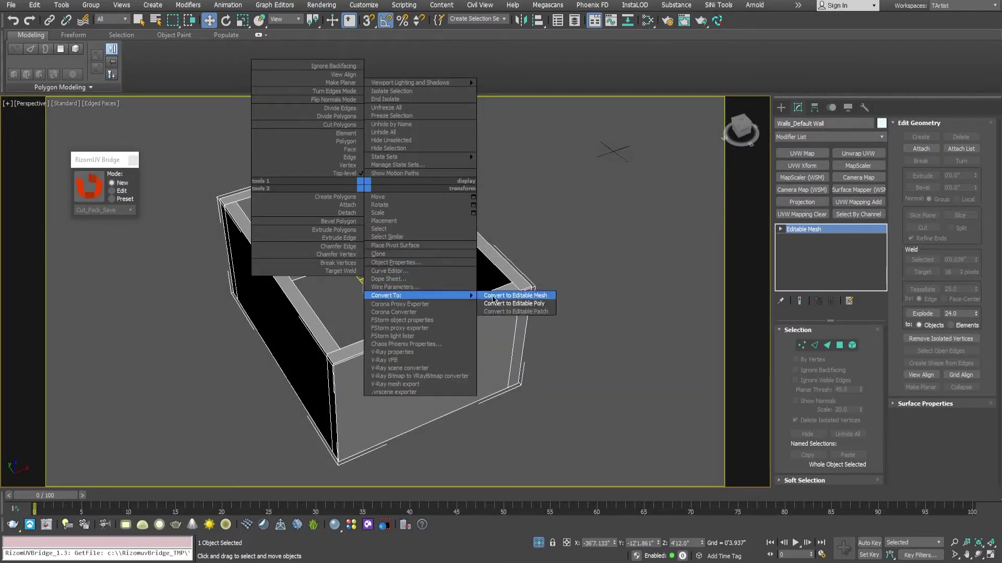
click(524, 305)
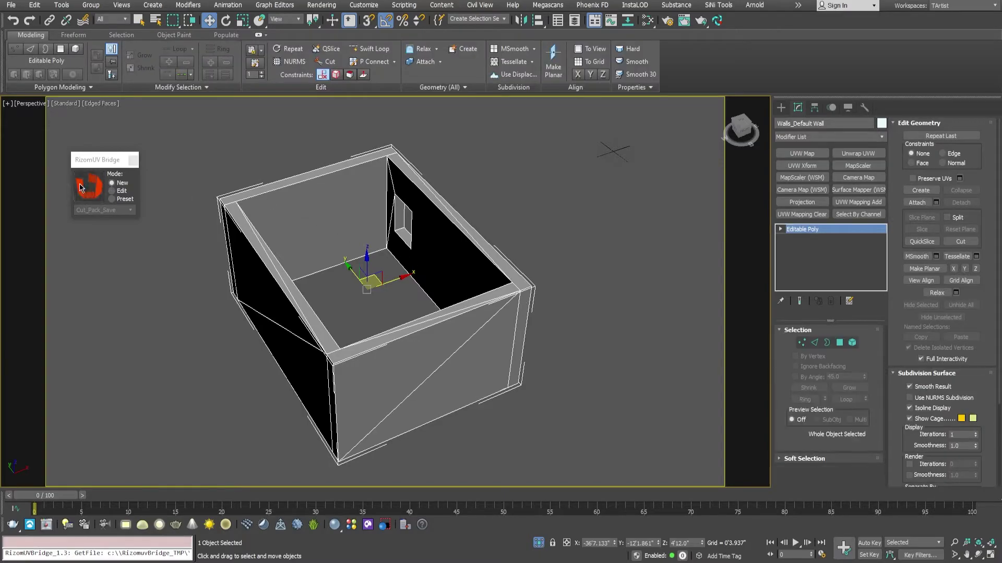
alt+middle_drag(289, 225, 348, 236)
click(87, 186)
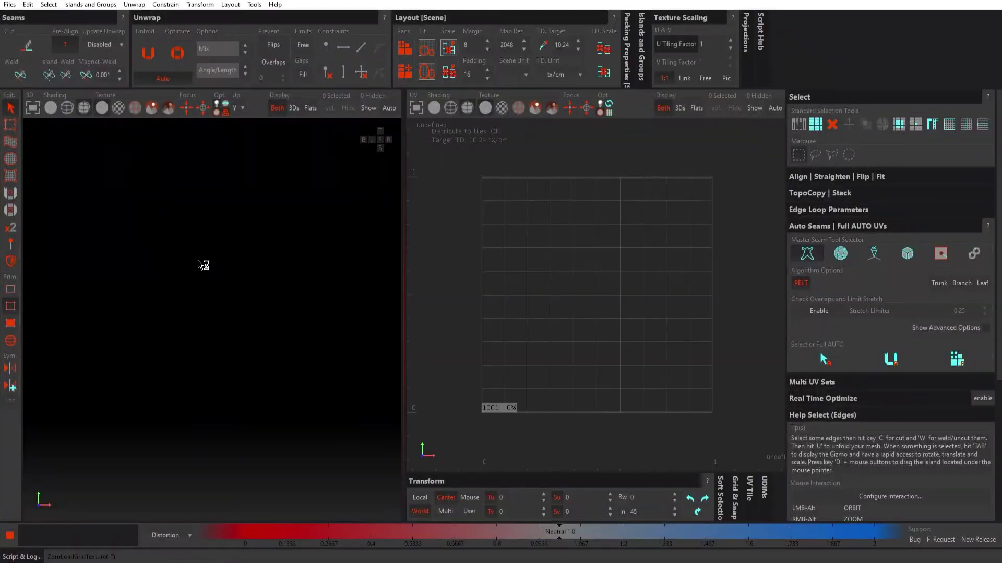
Step: Frame the walls in RizomUV's 3D view and examine the inner corner beside the window opening
key(f)
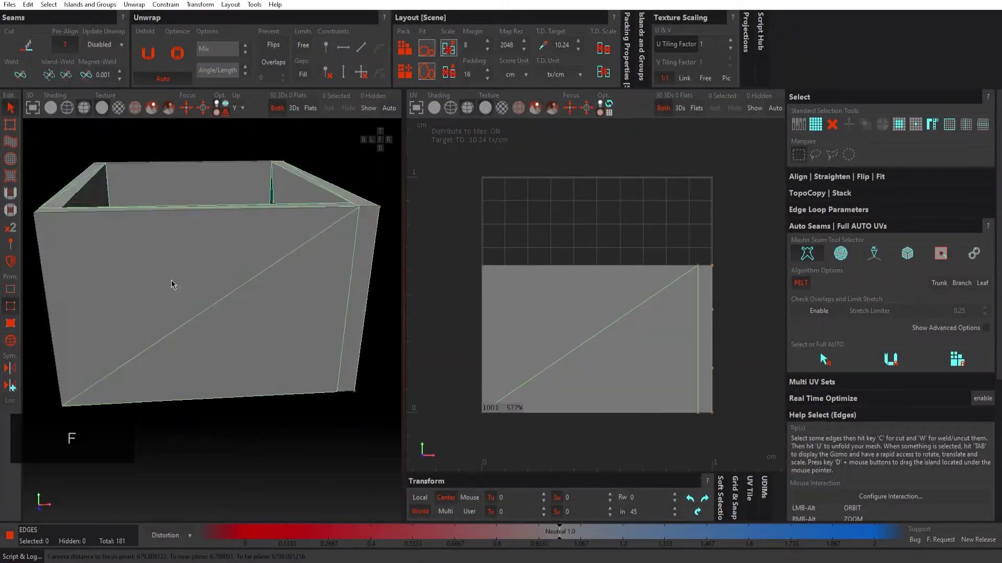
alt+drag(154, 232, 205, 287)
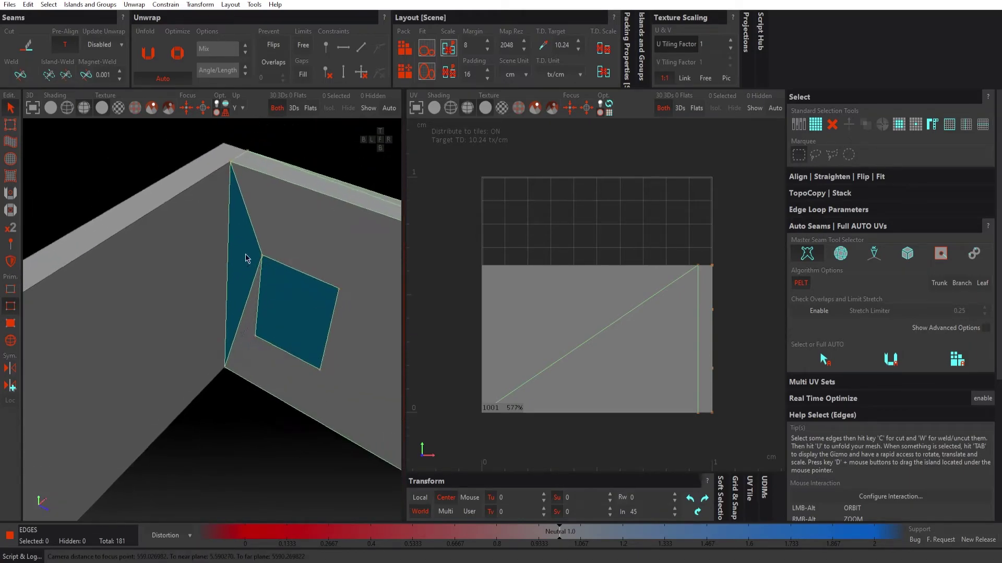
alt+drag(236, 309, 254, 317)
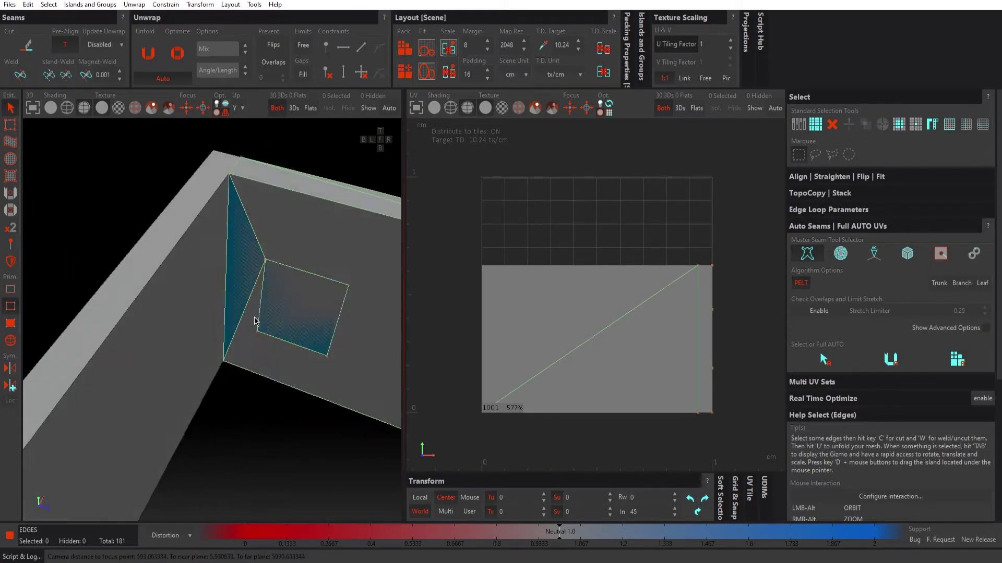
Step: Switch to 3ds Max and examine the same wall corner and window opening for comparison
key(alt+Tab)
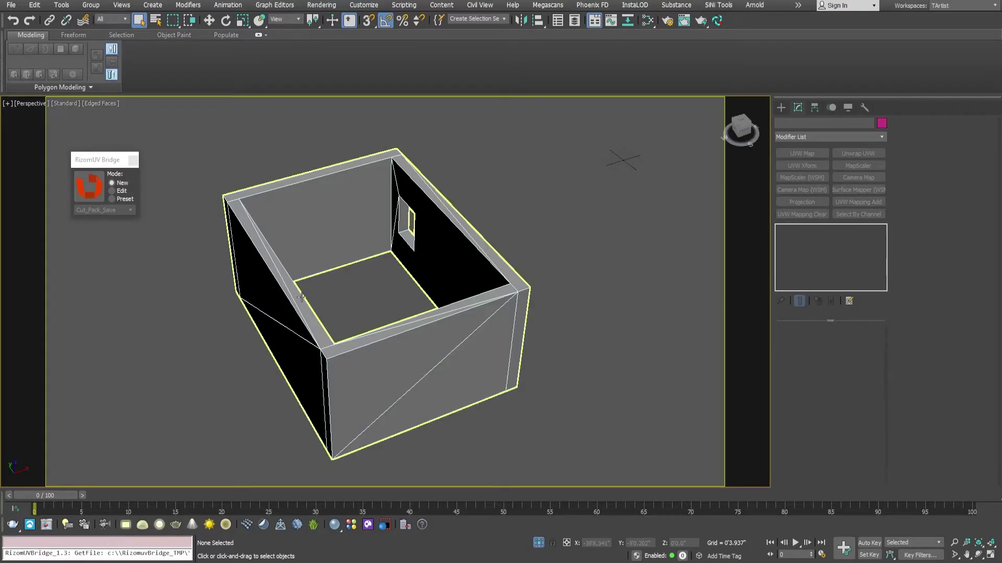
alt+middle_drag(315, 286, 348, 281)
scroll(336, 218, up, 6)
click(327, 218)
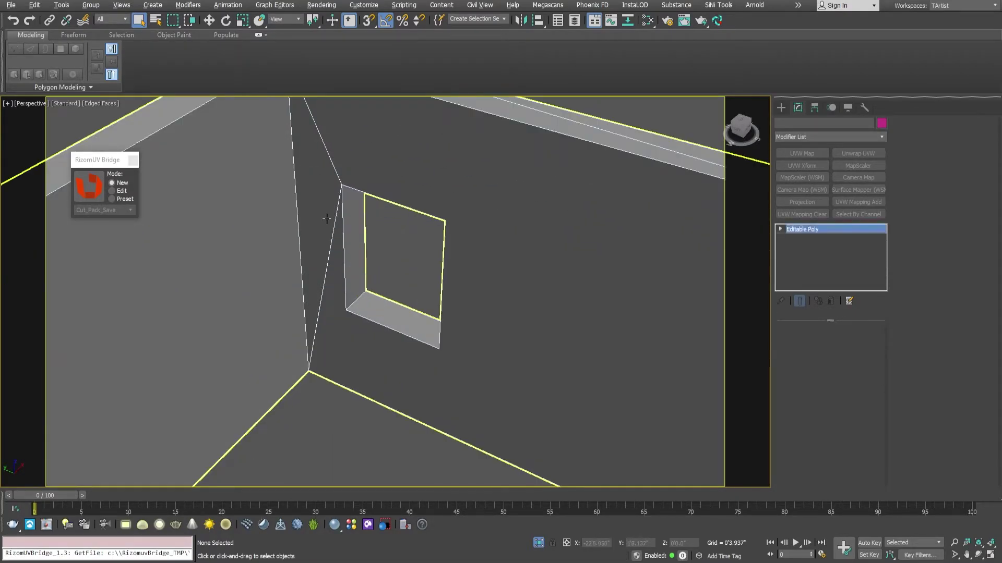
Step: Return to RizomUV and examine the shading of the faces around the window opening from several angles
key(alt+Tab)
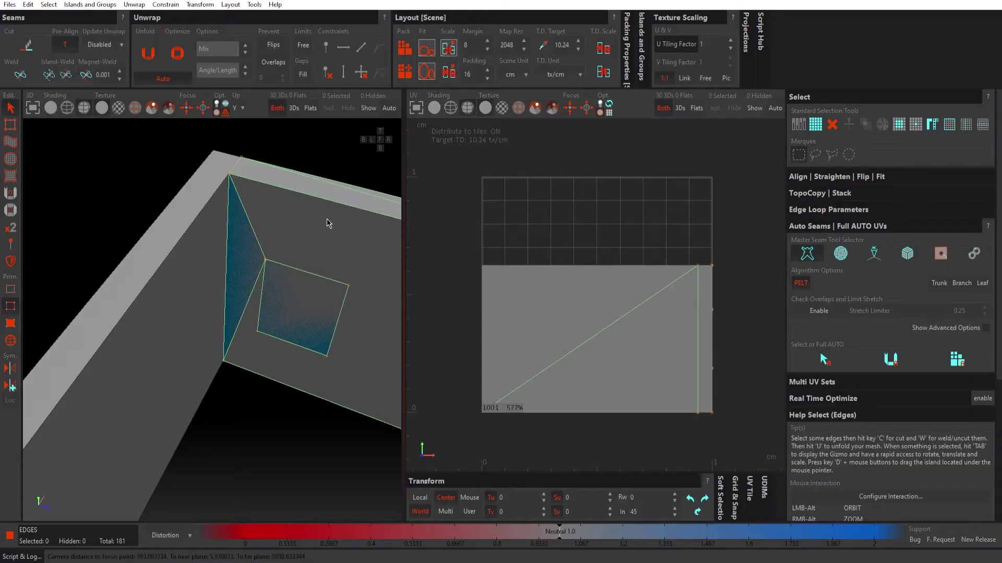
alt+drag(318, 314, 297, 304)
alt+middle_drag(299, 184, 184, 367)
alt+middle_drag(278, 233, 210, 316)
alt+right_drag(204, 335, 176, 333)
alt+middle_drag(176, 333, 207, 311)
alt+right_drag(223, 312, 225, 315)
mouse_move(225, 314)
alt+mouse_down()
mouse_move(348, 299)
mouse_move(228, 302)
alt+mouse_up()
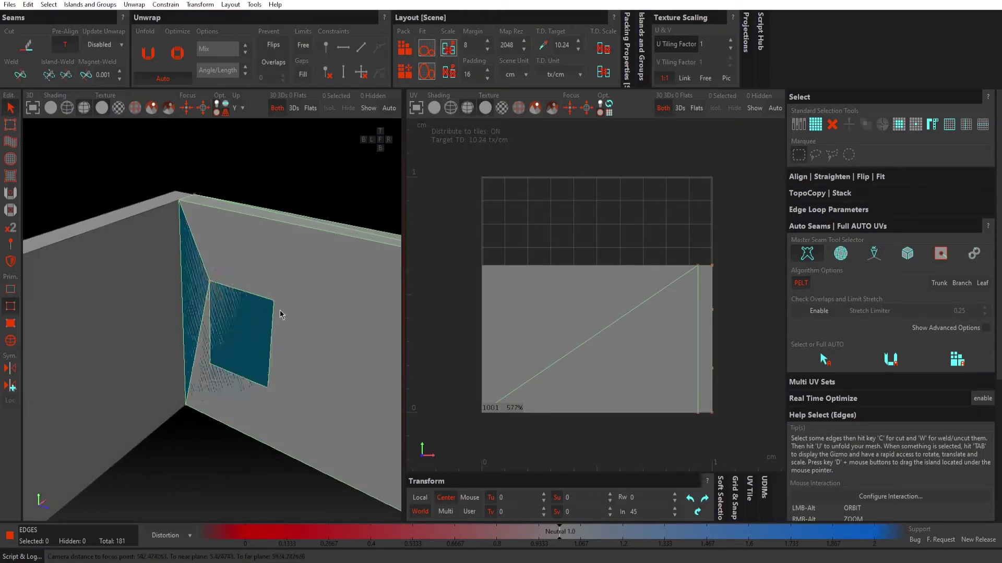
alt+right_drag(284, 312, 250, 309)
mouse_move(251, 308)
alt+mouse_down()
mouse_move(257, 314)
mouse_move(239, 279)
alt+mouse_up()
alt+right_drag(239, 274, 260, 274)
alt+drag(260, 274, 243, 271)
alt+right_drag(207, 250, 241, 250)
alt+middle_drag(242, 251, 222, 252)
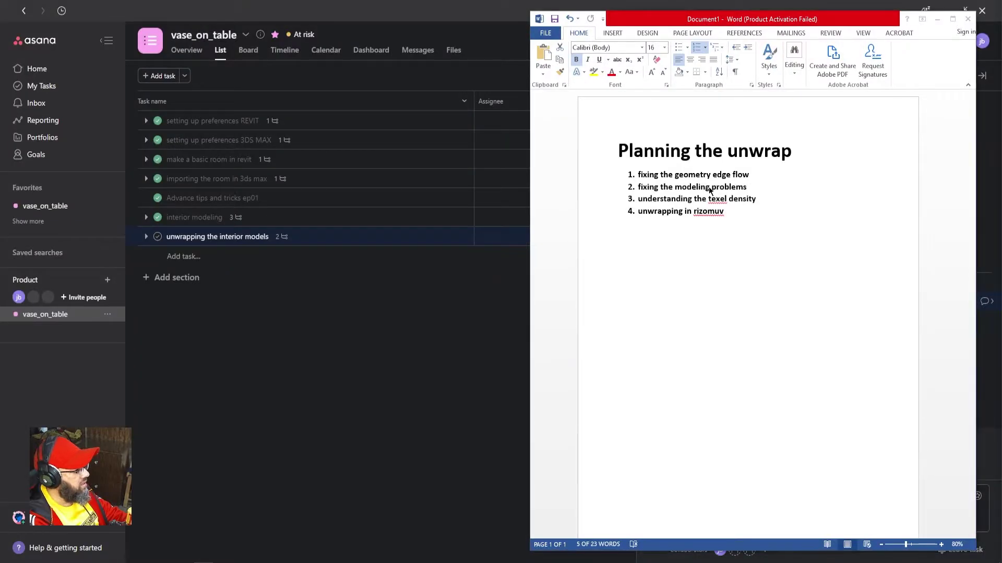
Step: Highlight the words "fixing the modeling" in the Word plan and close RizomUV without saving the walls
drag(639, 188, 711, 191)
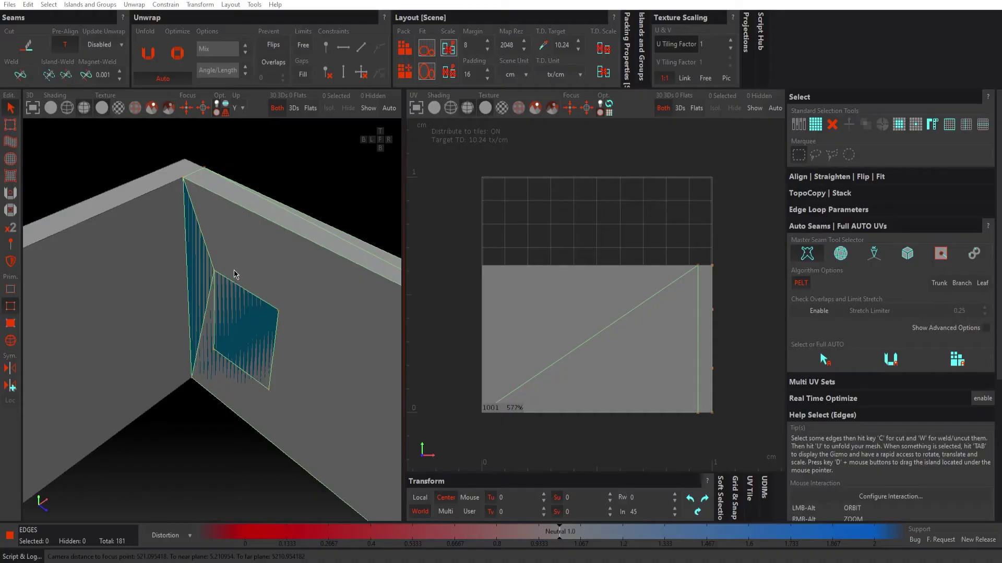
alt+drag(173, 232, 183, 240)
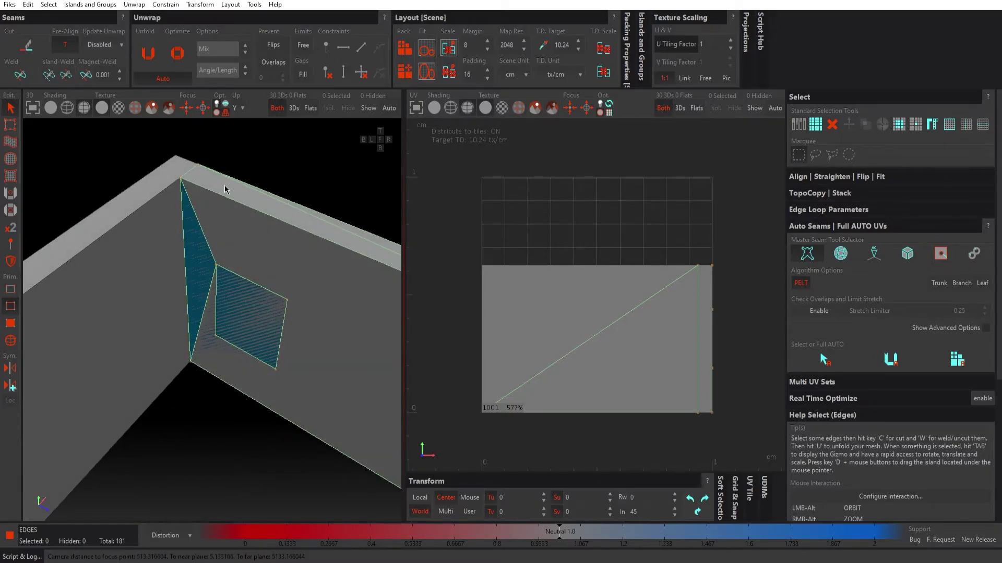
click(990, 1)
click(523, 280)
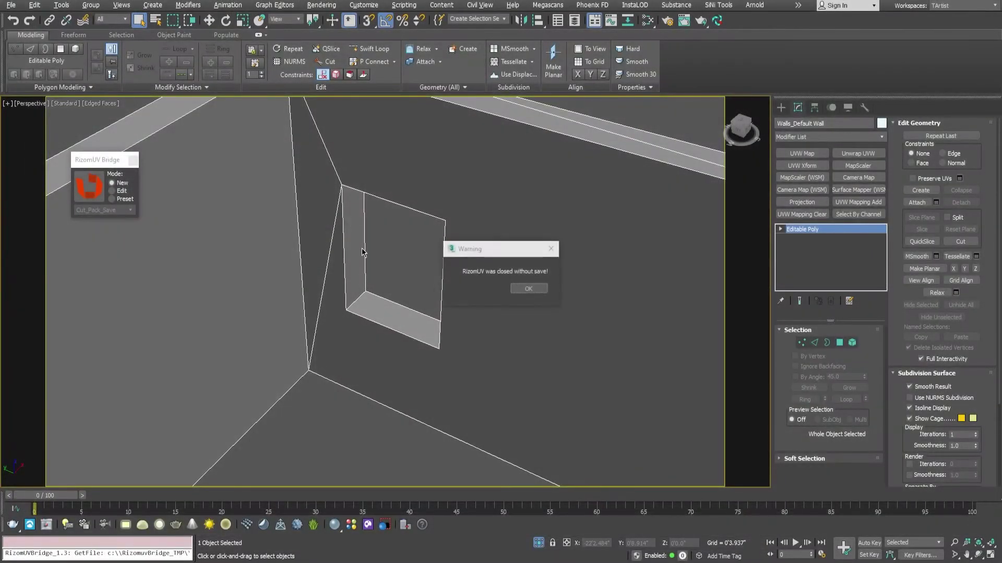
click(540, 288)
Step: Select the window wall at element level in 3ds Max and check which faces belong to it
alt+middle_drag(451, 292, 428, 305)
scroll(365, 232, down, 5)
alt+middle_drag(396, 229, 587, 301)
click(852, 343)
click(456, 240)
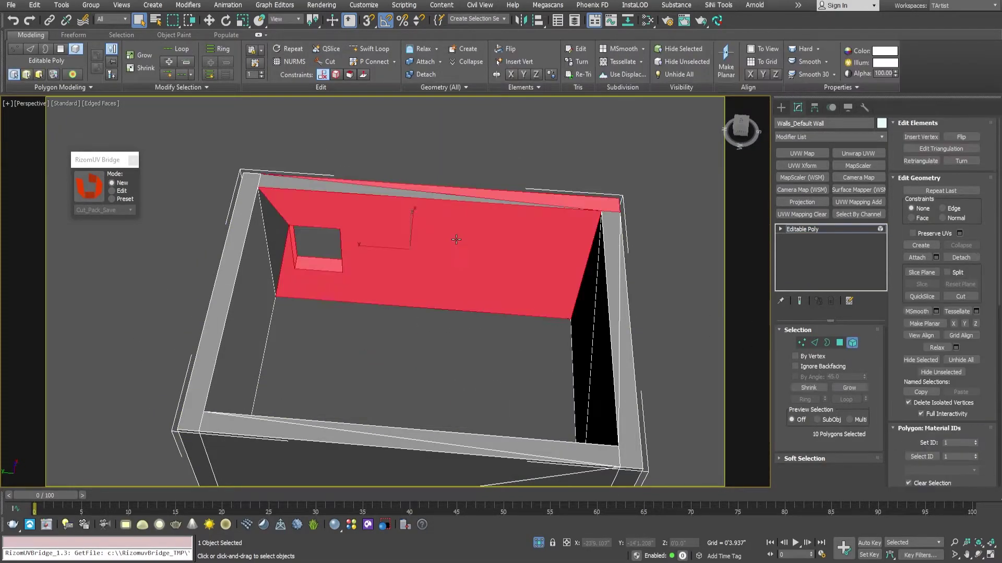
alt+middle_drag(401, 241, 332, 210)
scroll(402, 226, up, 3)
click(397, 193)
alt+middle_drag(425, 253, 427, 212)
Step: Leave element level and undo the walls' conversion to Editable Poly
key(5)
key(ctrl+z)
key(ctrl+z)
key(ctrl+z)
click(466, 250)
right_click(427, 211)
click(310, 167)
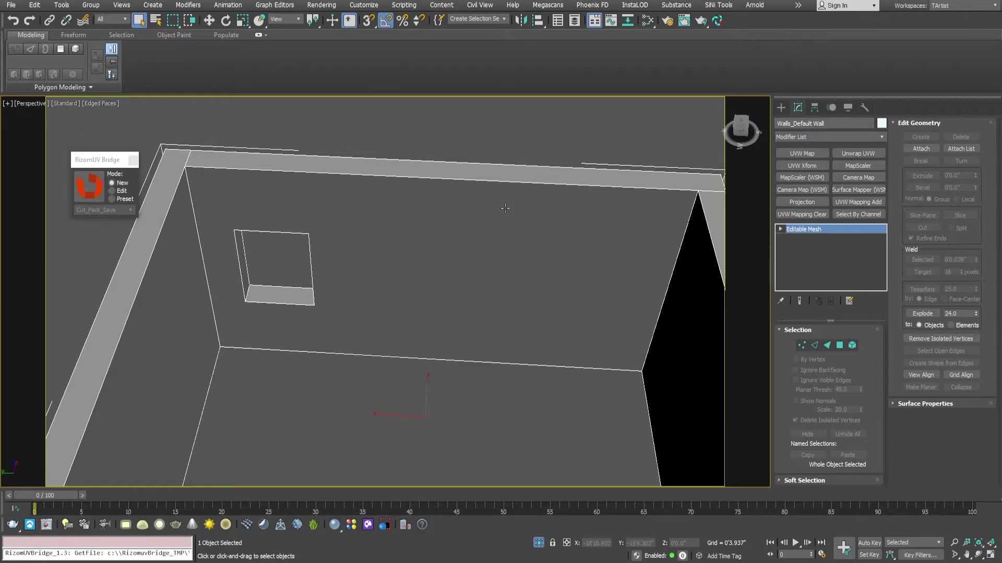
Step: Convert Walls_Default Wall to Editable Poly
right_click(503, 205)
mouse_move(580, 316)
click(653, 324)
Step: Select the whole window wall at element level, including the faces beside the opening, and hide it
key(5)
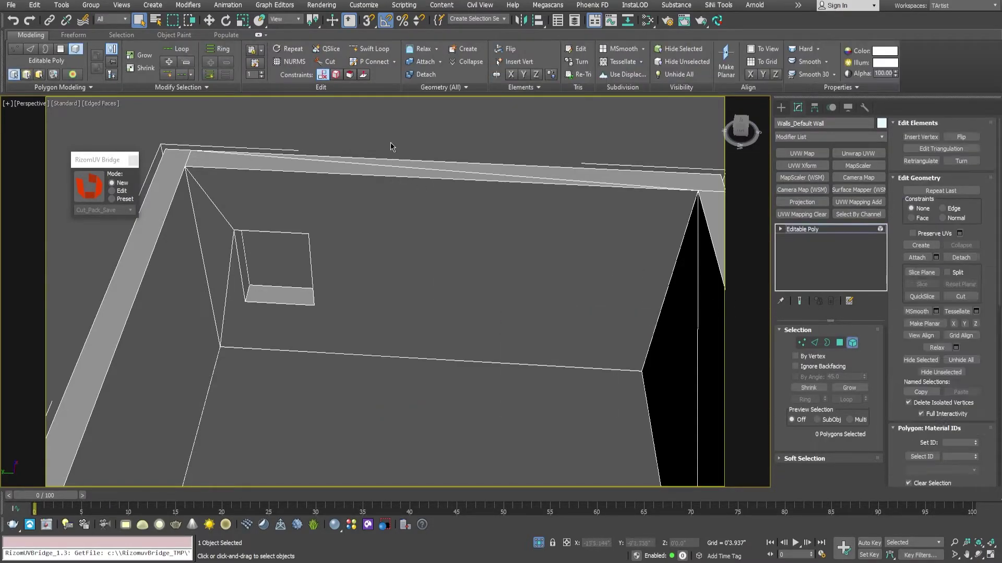
drag(387, 140, 496, 412)
alt+middle_drag(358, 267, 367, 268)
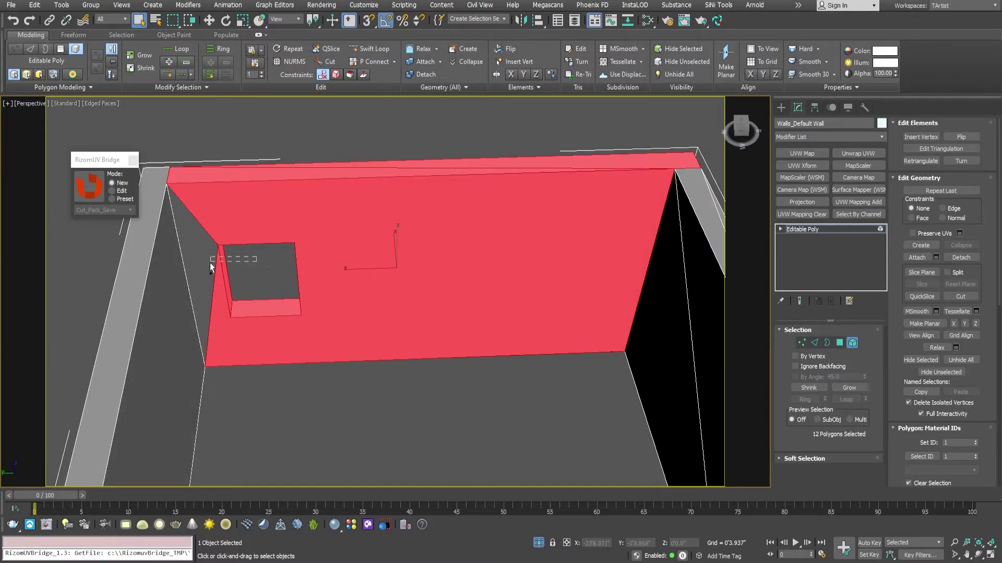
ctrl+drag(212, 264, 210, 264)
alt+middle_drag(459, 277, 463, 273)
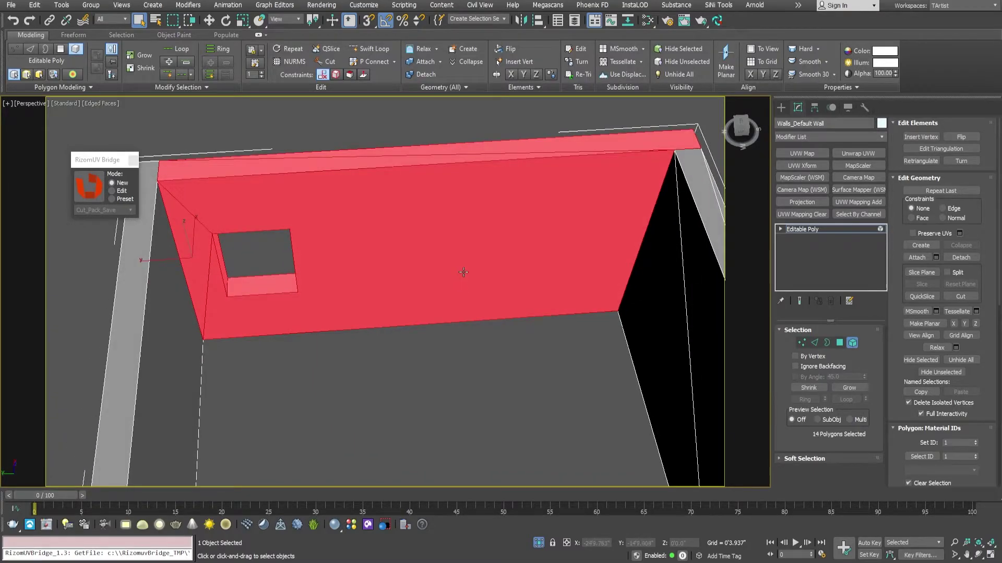
click(680, 50)
Step: Select the remaining wall elements in turn and inspect the wall end at the corner
alt+middle_drag(376, 237, 252, 161)
scroll(380, 230, up, 3)
click(339, 178)
middle_drag(436, 187, 577, 342)
scroll(389, 223, up, 2)
click(387, 301)
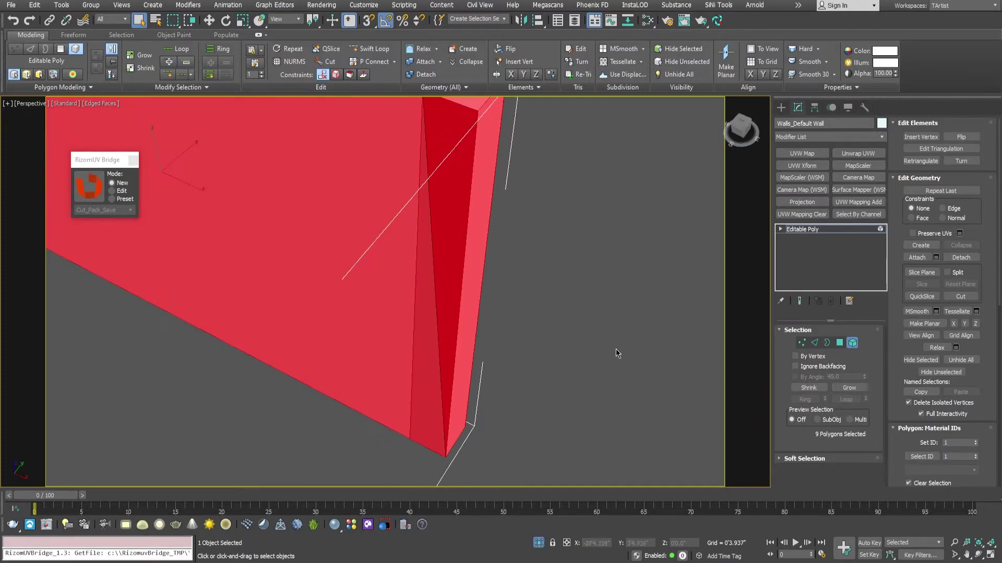
Step: Delete the two triangular polygons closing off the wall's end at the corner
click(840, 342)
click(447, 235)
alt+middle_drag(447, 235, 455, 258)
click(455, 253)
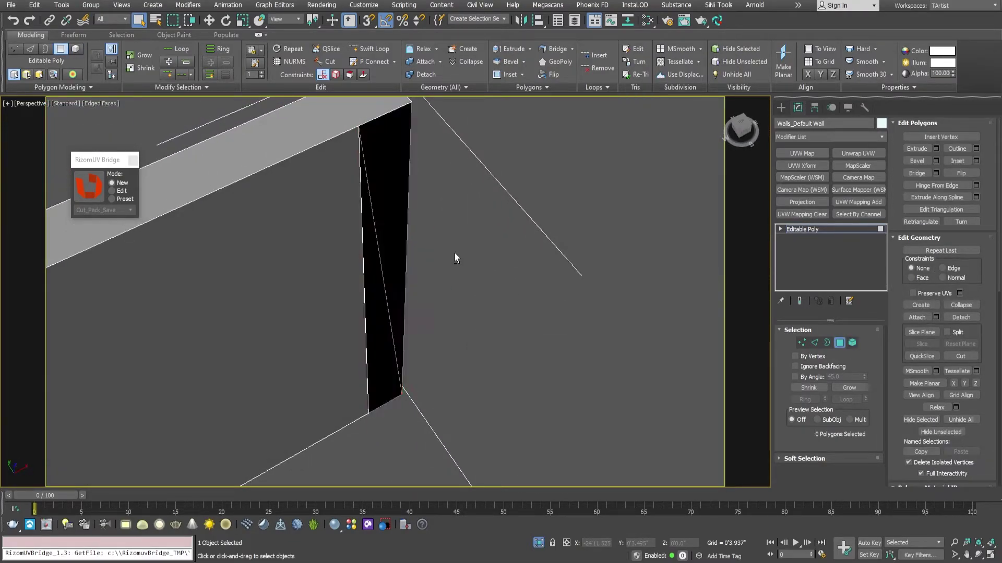
click(381, 296)
alt+middle_drag(376, 306, 386, 307)
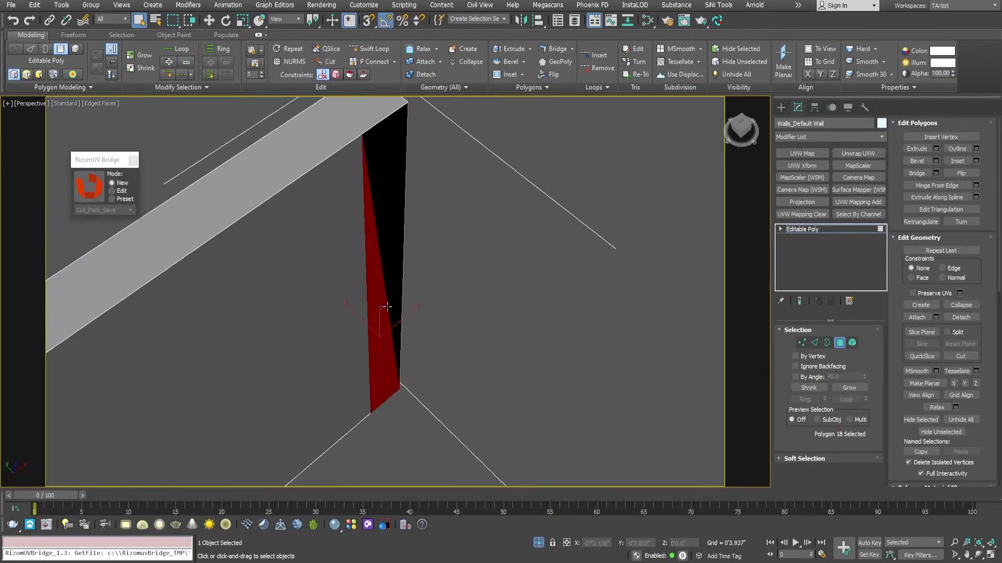
key(Delete)
alt+middle_drag(394, 272, 311, 233)
click(386, 251)
key(Delete)
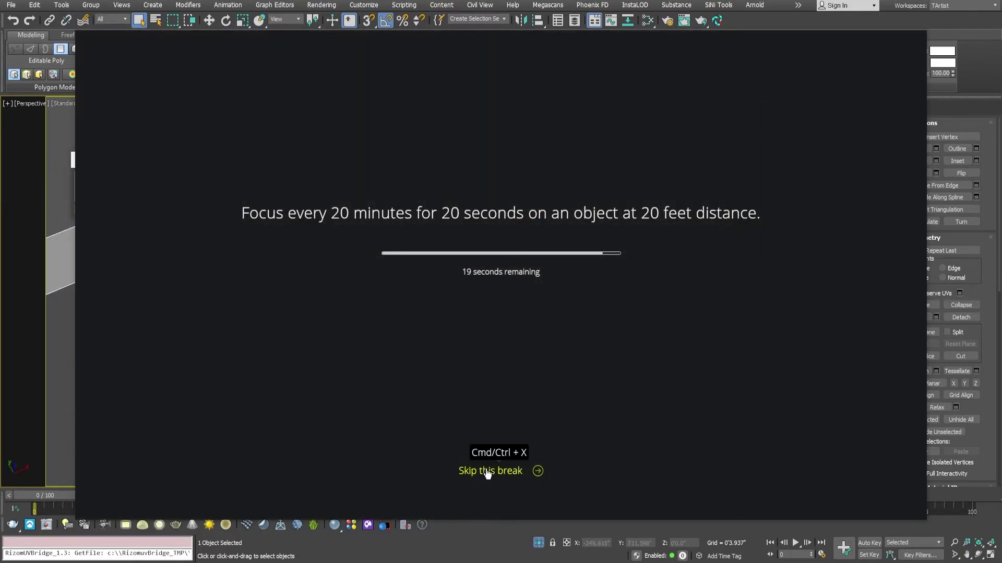
Step: Skip the break reminder and unhide all hidden polygons of the walls
click(486, 467)
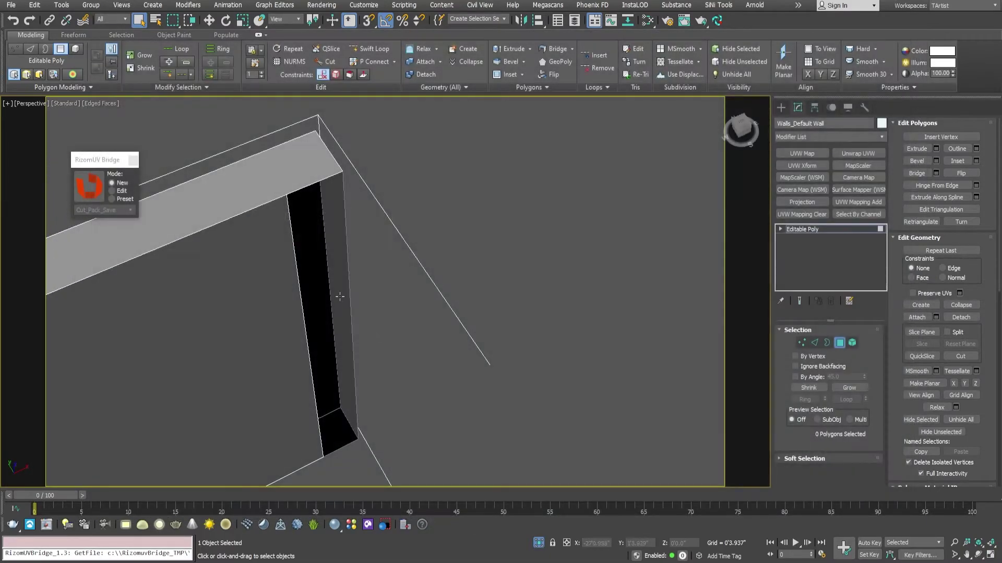
alt+middle_drag(340, 297, 362, 301)
middle_drag(449, 336, 383, 257)
scroll(383, 277, down, 2)
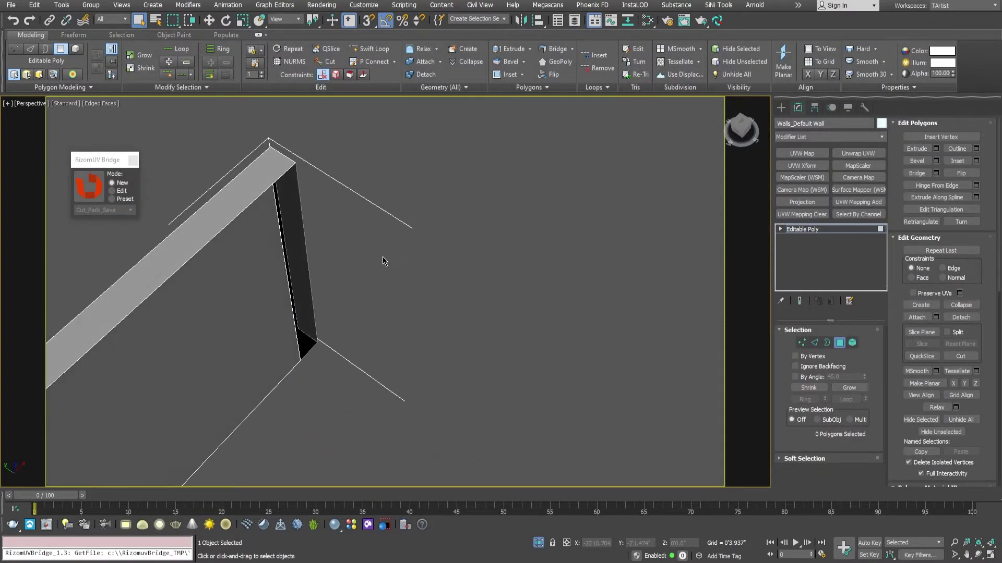
click(716, 75)
alt+middle_drag(452, 206, 483, 199)
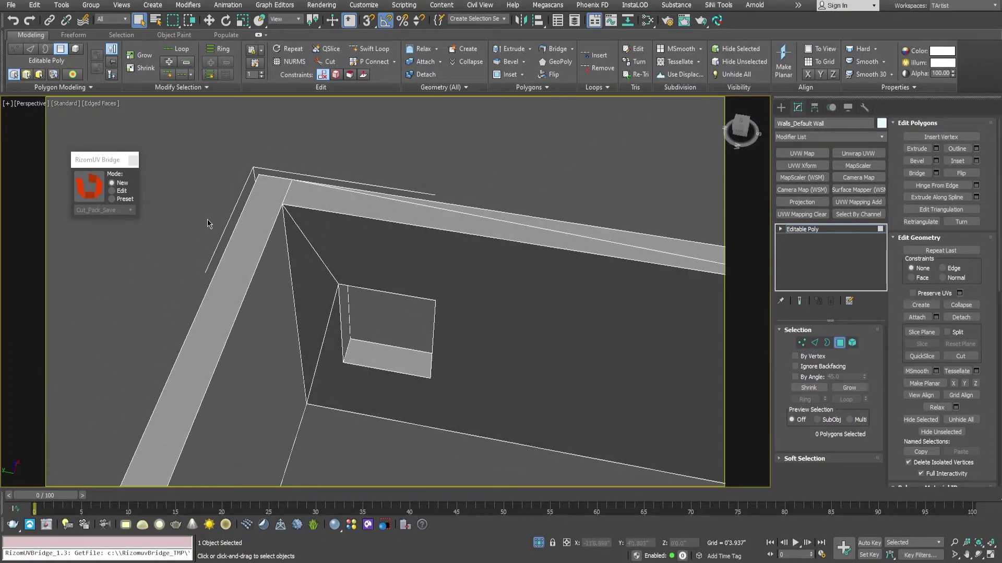
Step: Hide the short wall adjoining the window wall and examine the window wall's exposed end beside the opening
alt+middle_drag(225, 293, 322, 274)
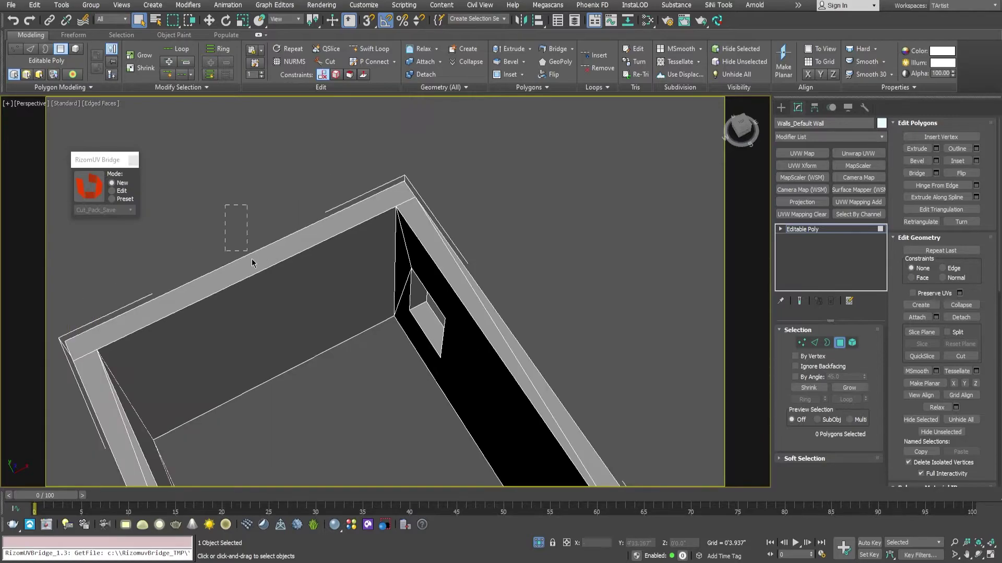
drag(292, 434, 292, 434)
alt+middle_drag(293, 434, 337, 311)
click(740, 49)
alt+middle_drag(313, 246, 362, 161)
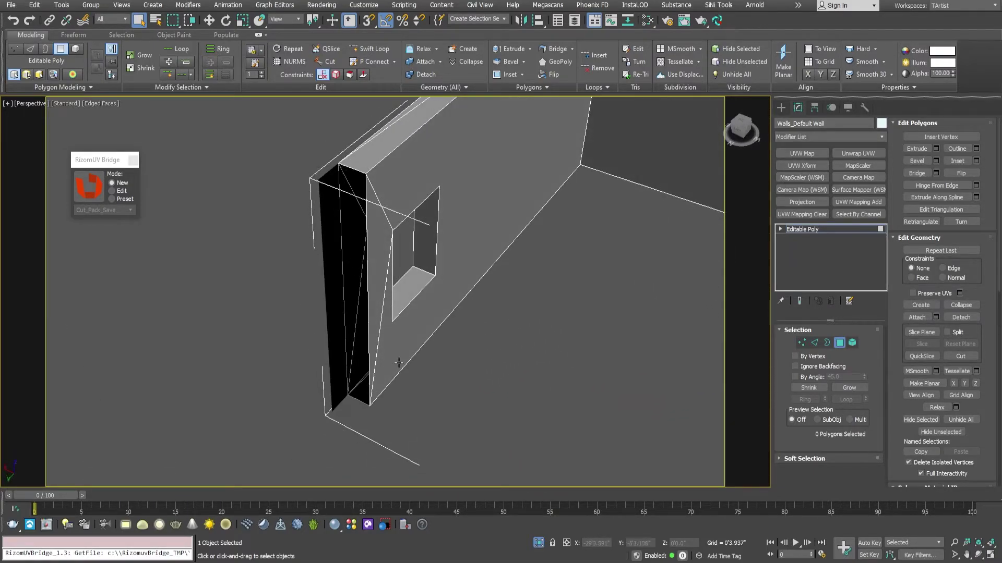
alt+middle_drag(358, 364, 469, 300)
scroll(470, 300, down, 3)
alt+middle_drag(386, 305, 443, 303)
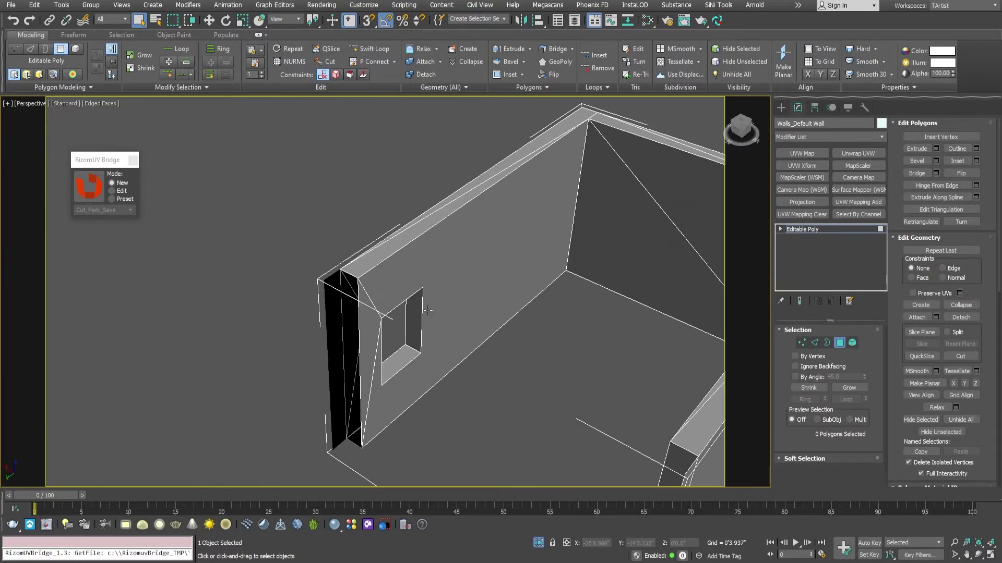
alt+middle_drag(379, 345, 356, 349)
Step: Return to polygon level on the walls and unhide the short wall
click(839, 343)
middle_drag(388, 294, 362, 250)
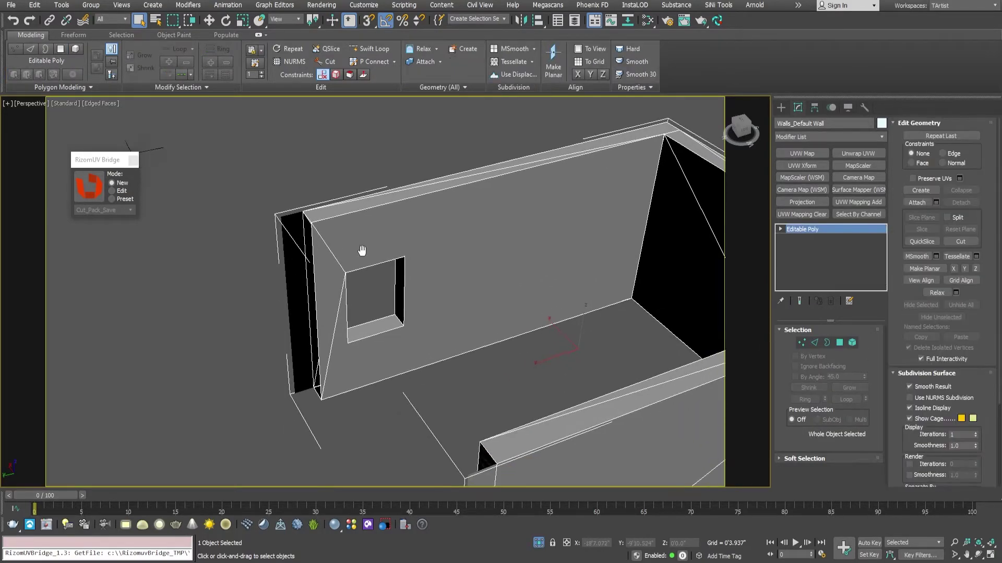
click(840, 343)
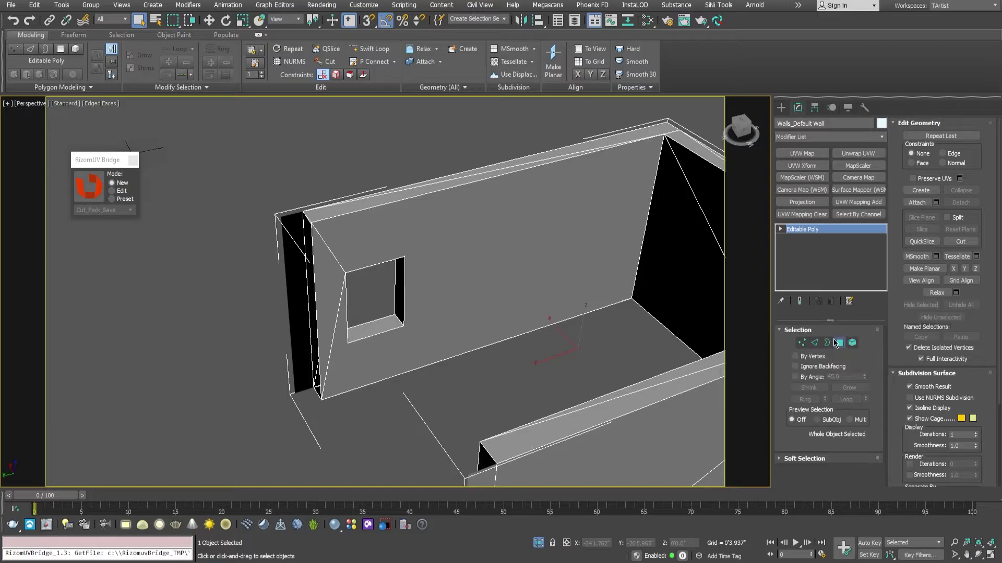
click(736, 74)
mouse_move(468, 213)
alt+middle_down()
mouse_move(494, 248)
mouse_move(381, 203)
mouse_move(324, 202)
mouse_move(420, 225)
mouse_move(418, 209)
mouse_move(475, 210)
alt+middle_up()
Step: Open the SiNi Sculpt mesh tools and run the double vertices diagnostic on the walls
click(718, 5)
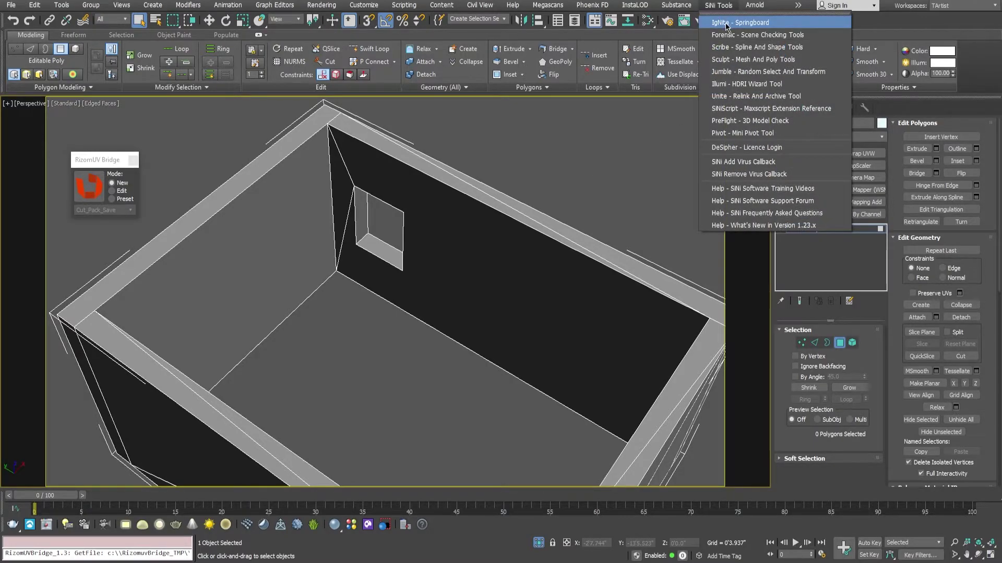
click(725, 59)
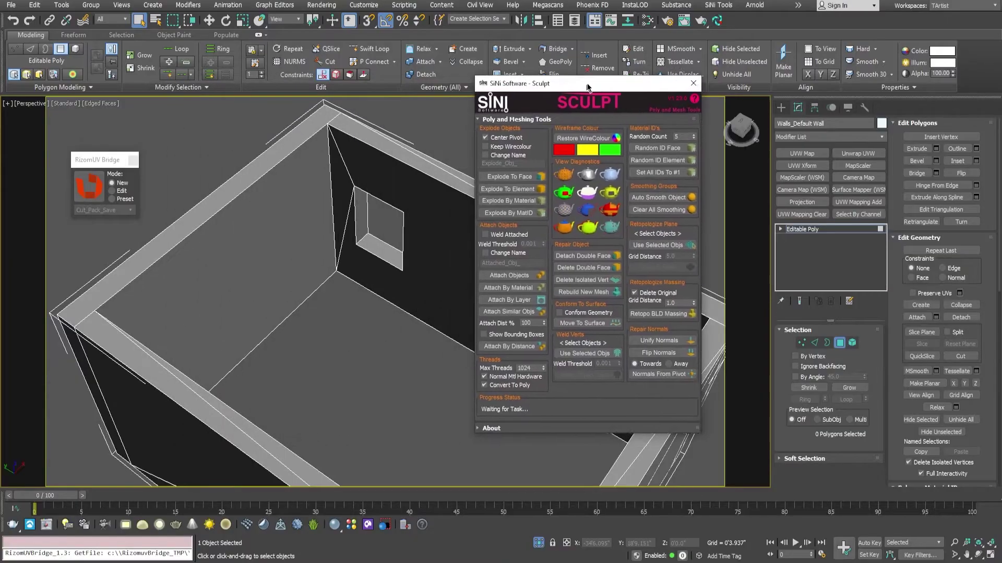
drag(587, 87, 597, 73)
alt+middle_drag(326, 245, 320, 246)
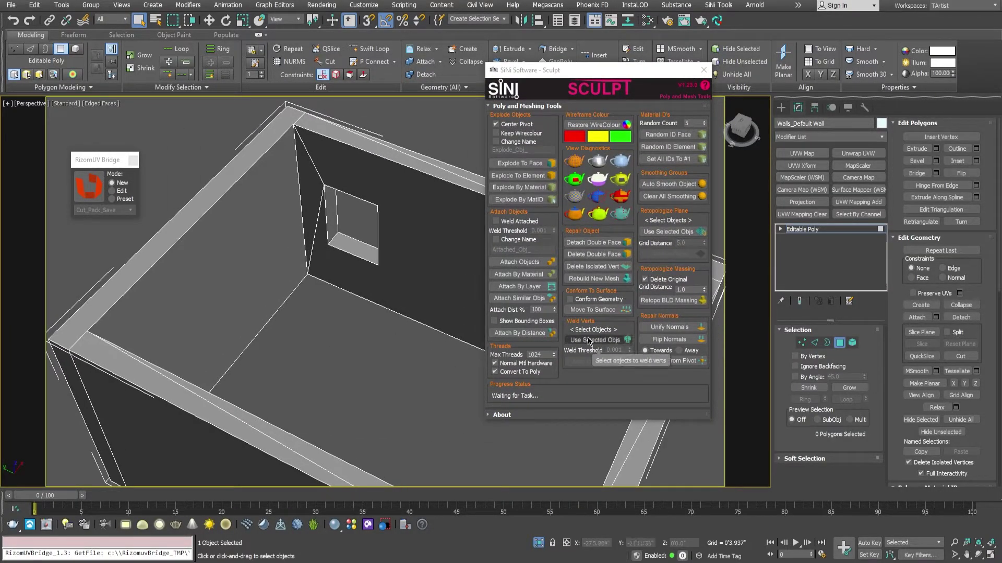
click(619, 215)
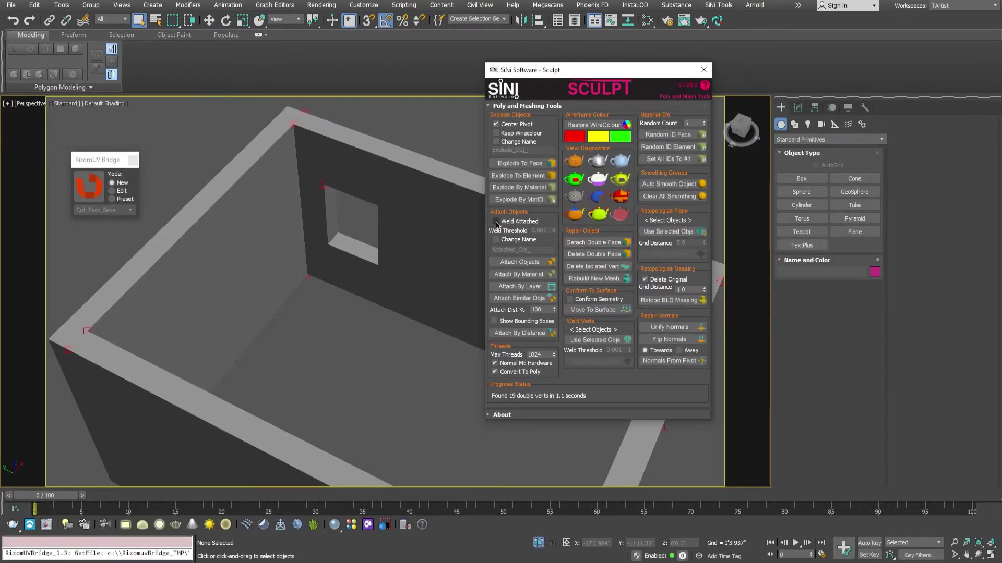
Step: Examine the marked double vertices at the wall corners and around the window opening
alt+middle_drag(246, 243, 282, 224)
middle_drag(282, 225, 284, 284)
scroll(281, 256, up, 4)
middle_drag(281, 230, 279, 238)
middle_drag(387, 274, 202, 228)
scroll(202, 228, down, 3)
scroll(202, 228, down, 5)
alt+middle_drag(358, 295, 201, 274)
scroll(323, 325, up, 5)
middle_drag(272, 203, 221, 349)
alt+middle_drag(180, 240, 234, 240)
alt+middle_drag(217, 292, 376, 295)
scroll(371, 313, up, 5)
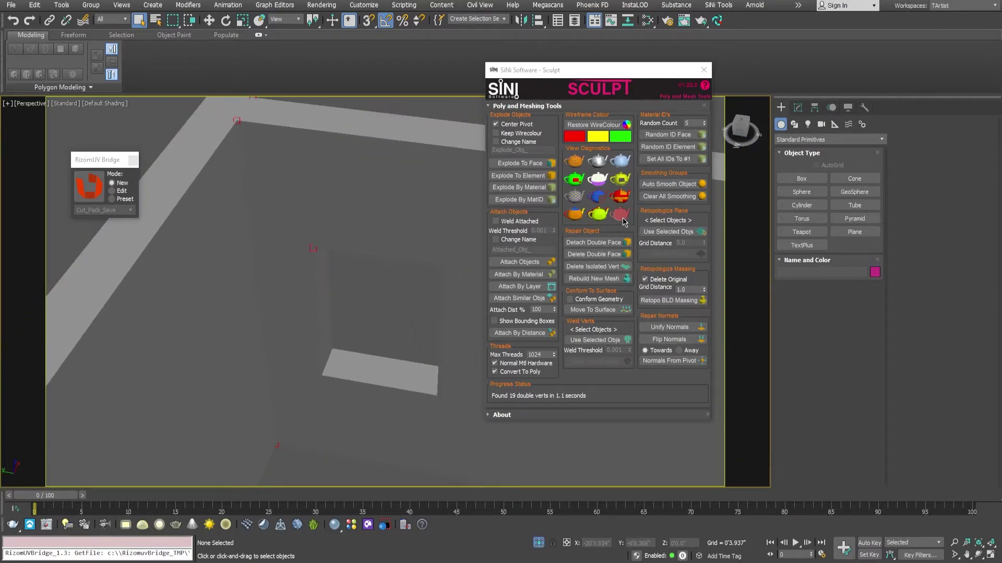
Step: Turn off the double vertices diagnostic and close the Sculpt tools
click(622, 219)
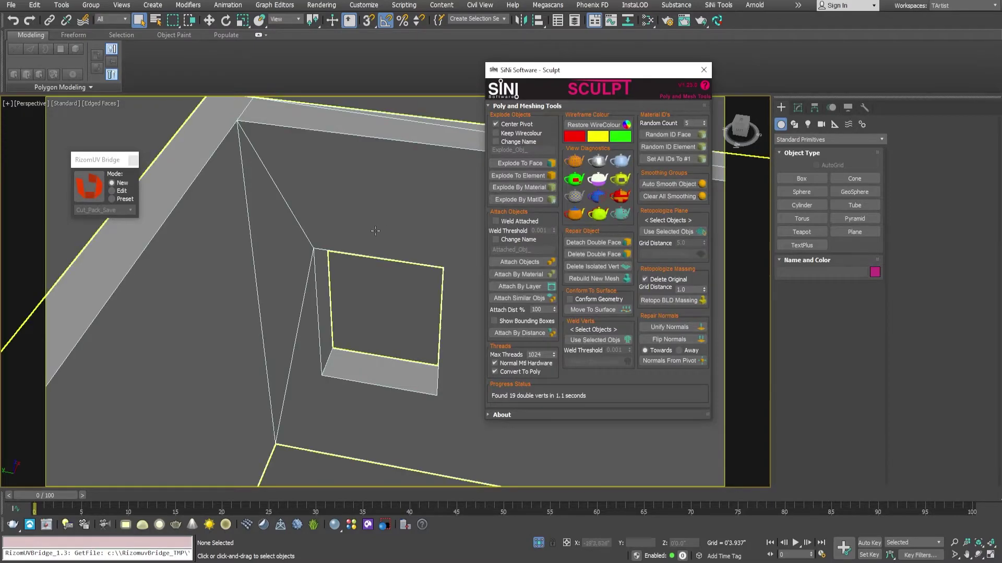
drag(632, 73, 559, 106)
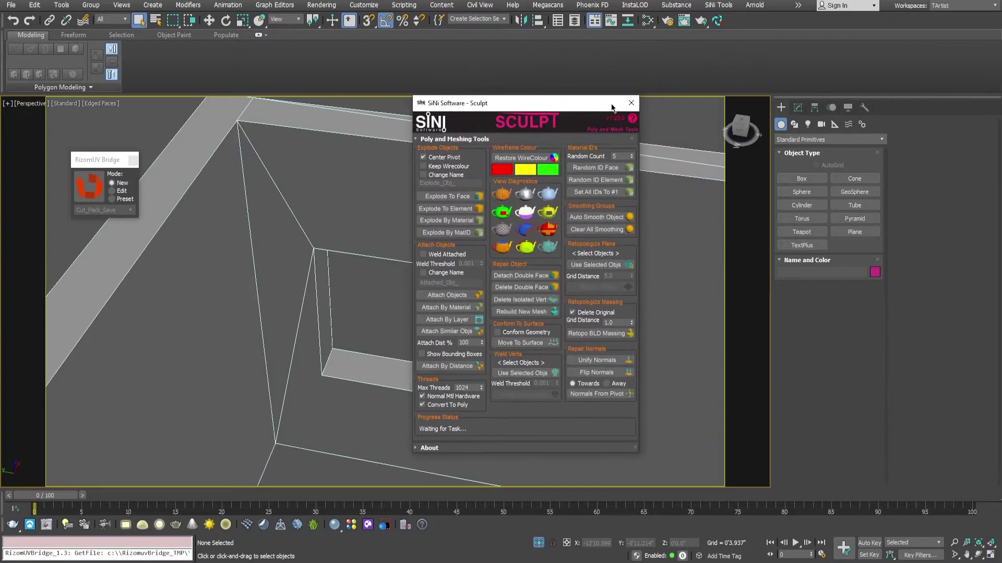
click(630, 104)
scroll(440, 205, down, 10)
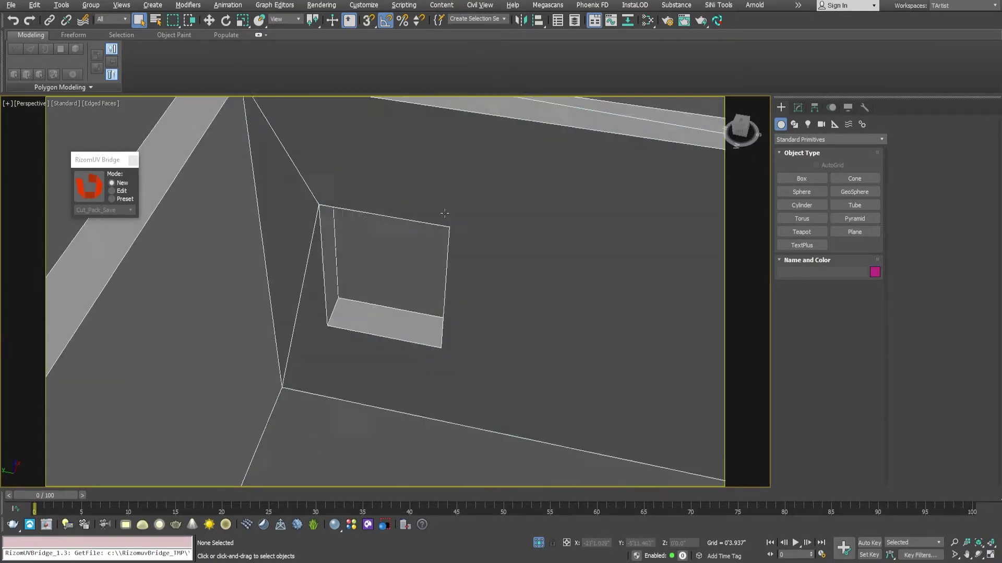
alt+middle_drag(467, 210, 447, 180)
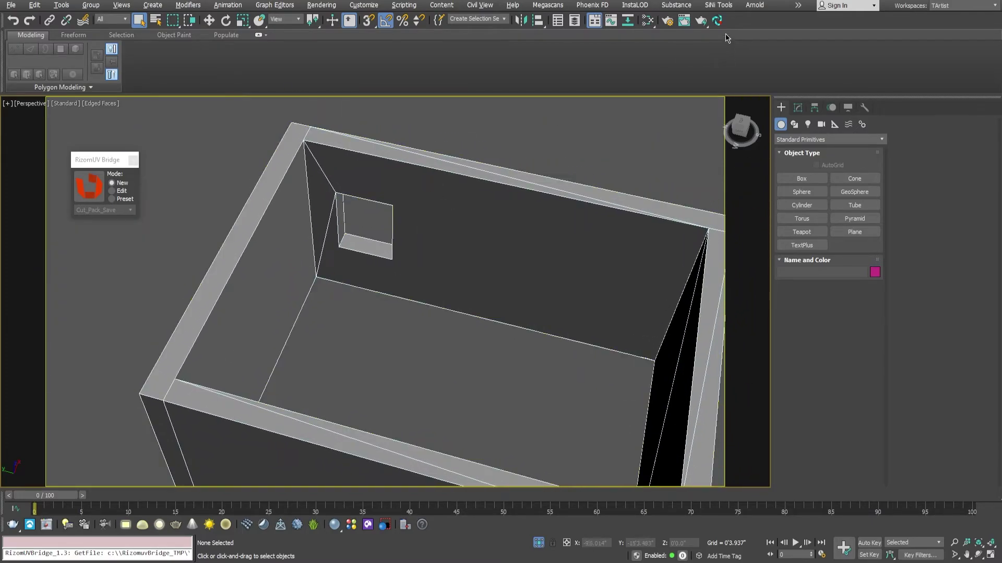
click(718, 5)
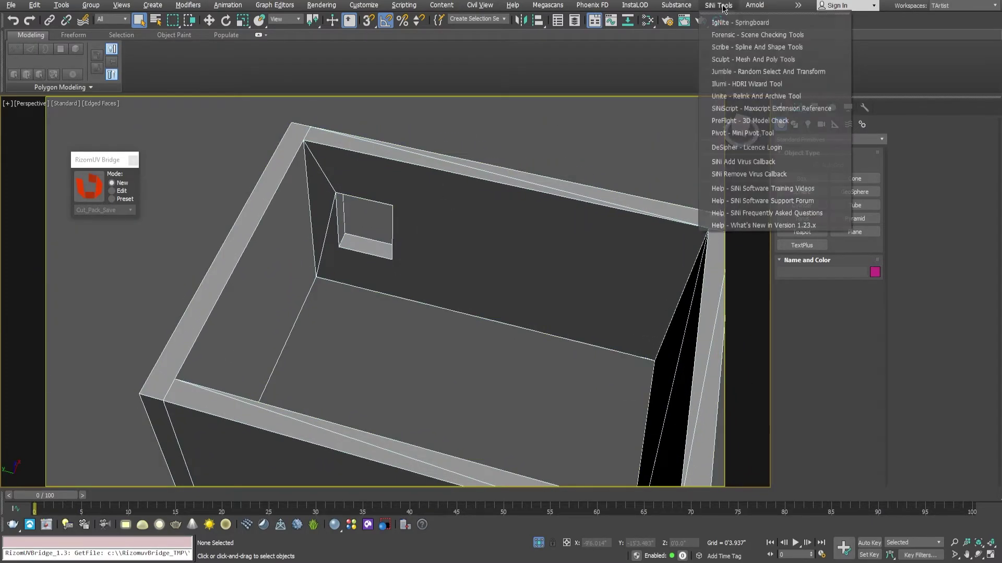
click(724, 43)
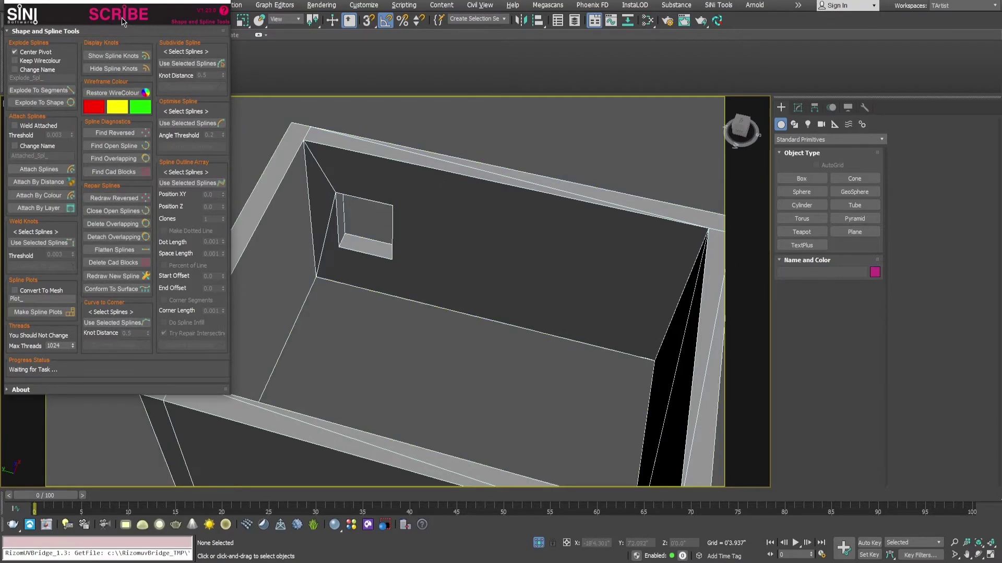
drag(120, 1, 147, 20)
Step: Select the Walls_Default Wall object and bring up the Sculpt tools in place of Scribe to review their mesh repair options
click(527, 222)
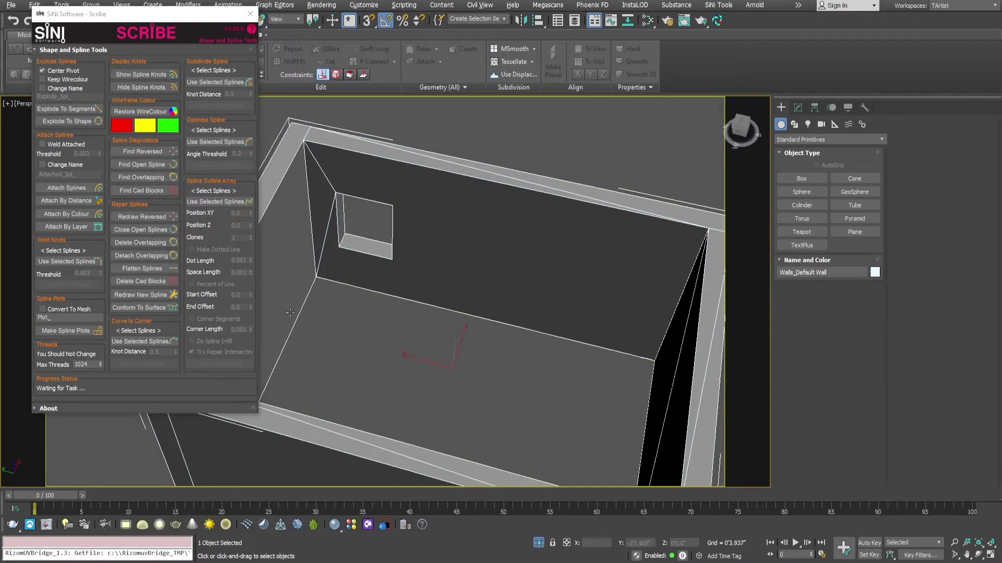
click(250, 13)
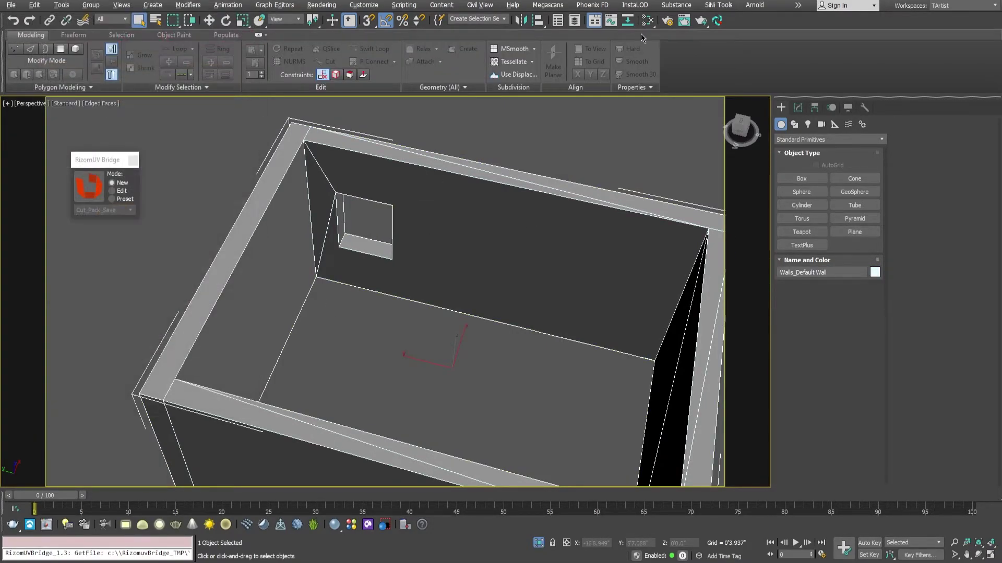
click(719, 5)
click(758, 60)
drag(531, 106, 166, 104)
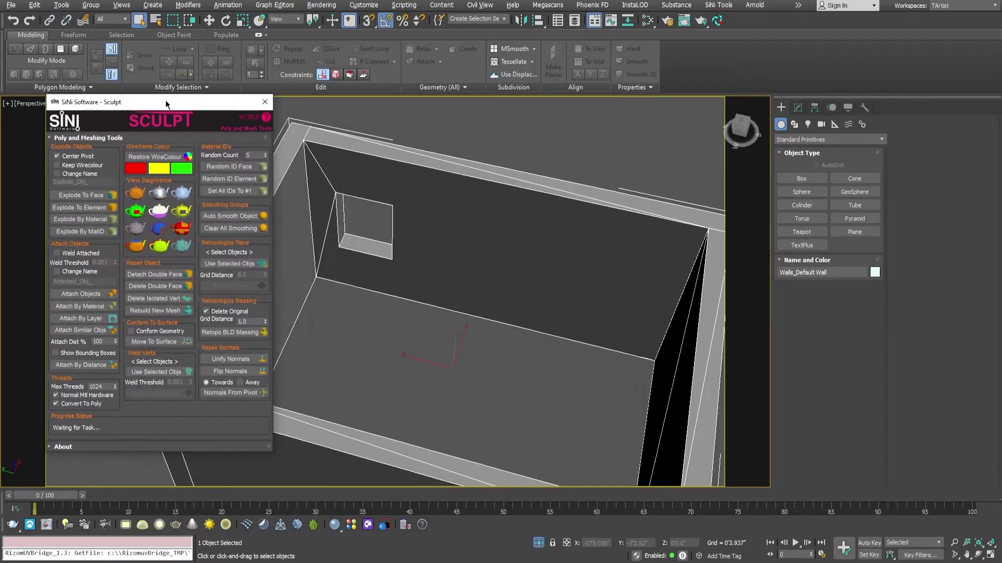
alt+middle_drag(502, 286, 511, 255)
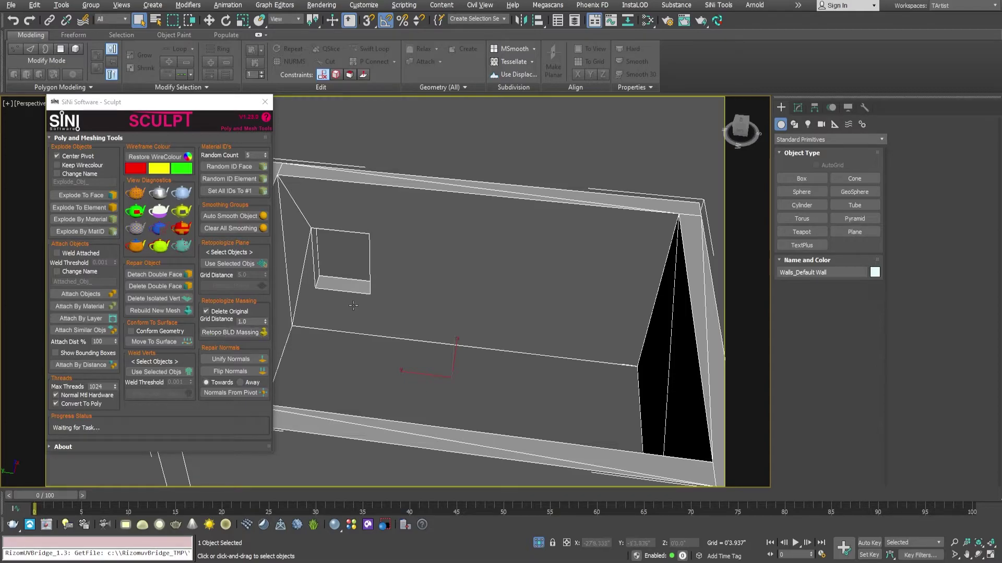
alt+middle_drag(512, 265, 467, 245)
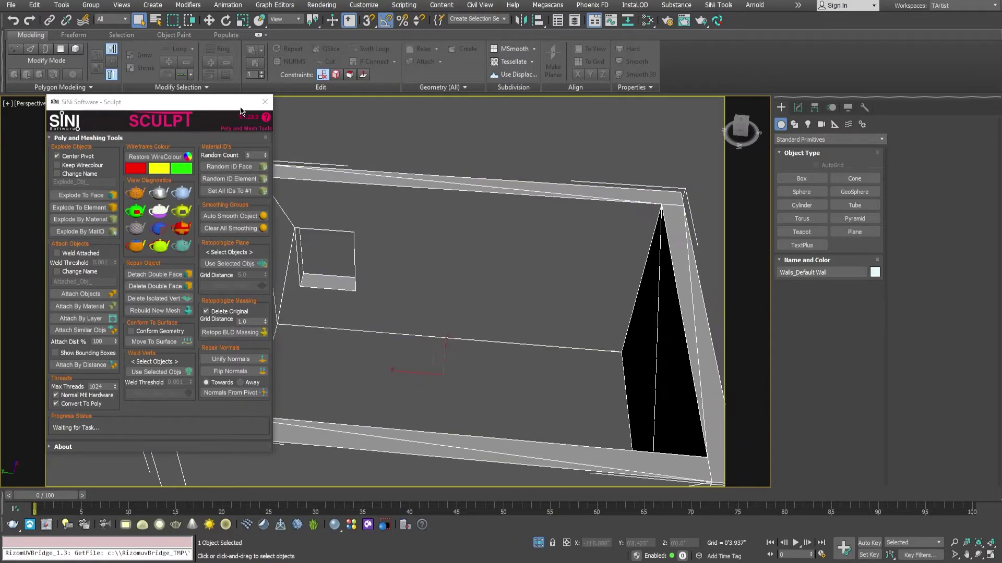
click(265, 101)
Step: Select the window wall's main polygons at polygon level and hide them
mouse_move(379, 220)
alt+middle_down()
mouse_move(417, 251)
mouse_move(413, 292)
mouse_move(405, 287)
mouse_move(552, 289)
mouse_move(519, 288)
mouse_move(484, 270)
alt+middle_up()
key(w)
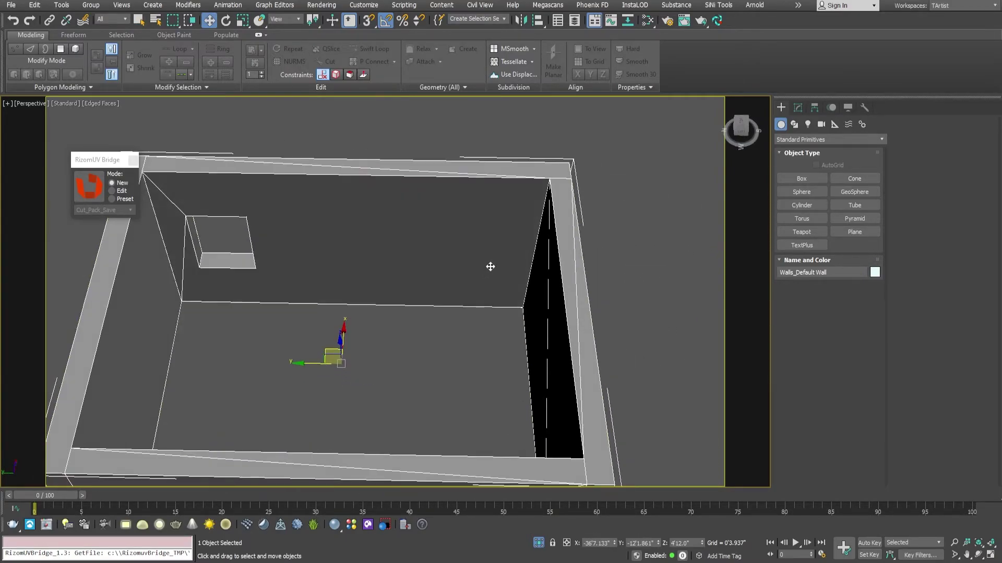
click(797, 107)
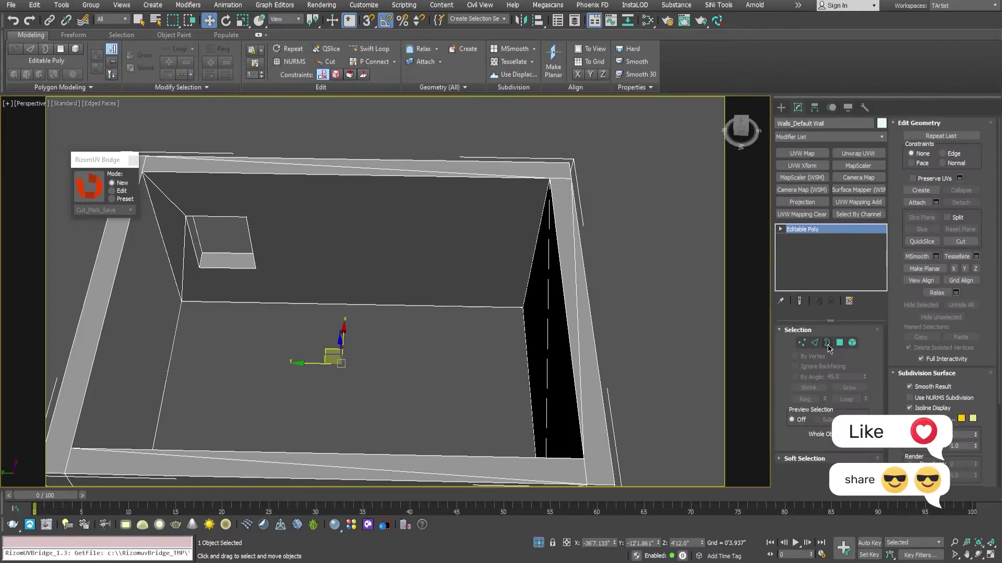
click(839, 343)
drag(366, 135, 406, 352)
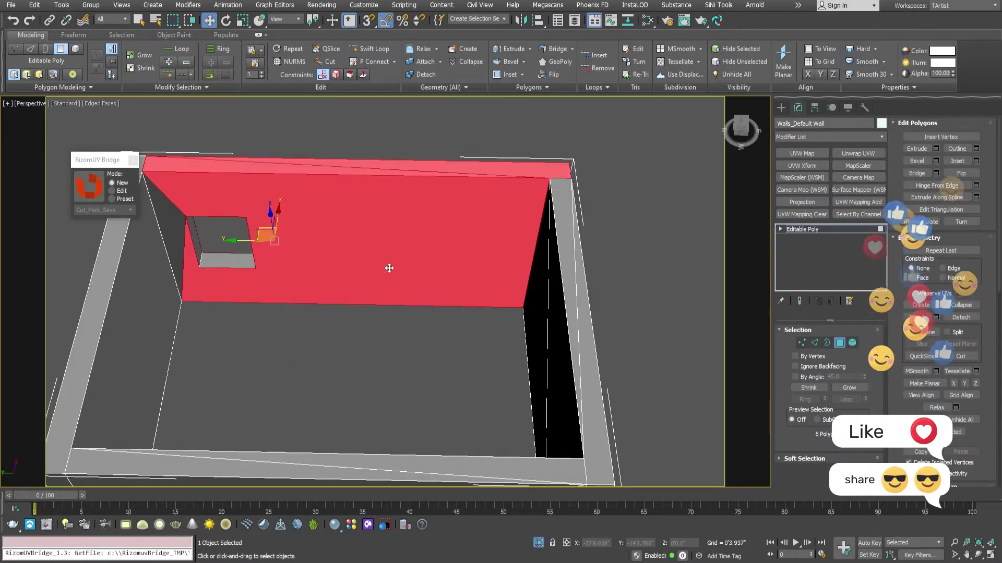
mouse_move(386, 224)
alt+middle_down()
mouse_move(376, 235)
mouse_move(392, 219)
alt+middle_up()
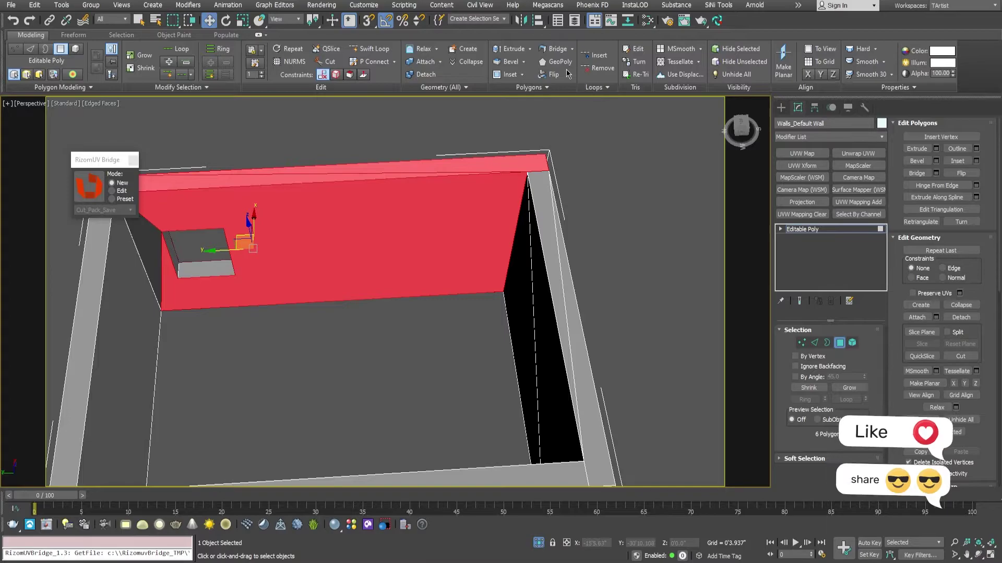
click(734, 50)
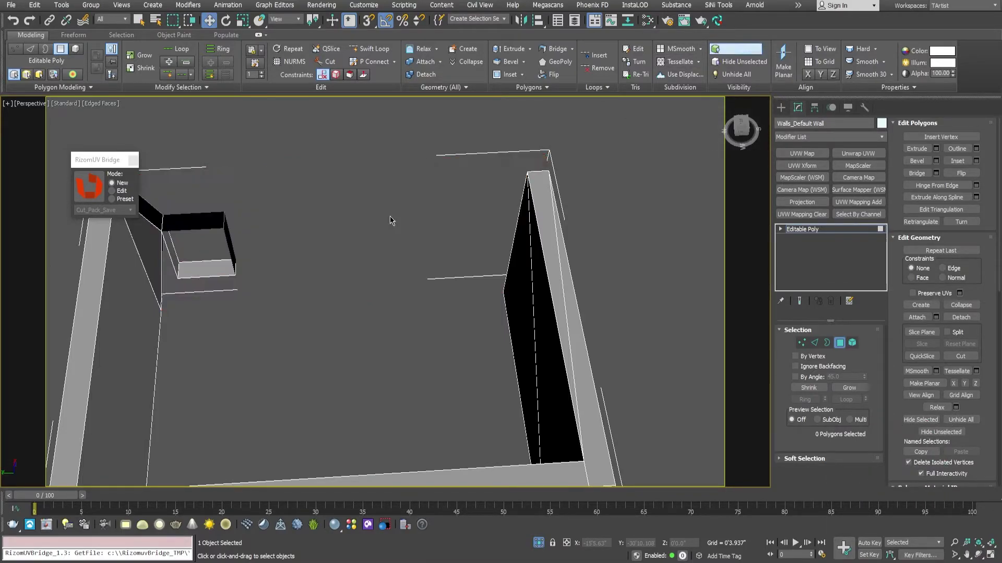
Step: Remove the two triangular polygons closing off the wall end exposed behind the hidden window wall
alt+middle_drag(396, 241, 395, 333)
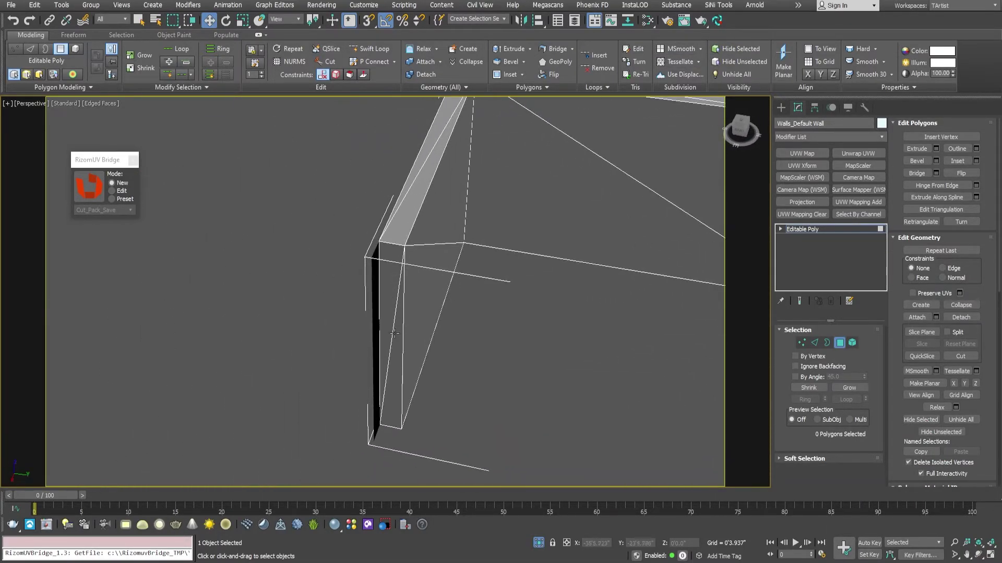
click(393, 303)
key(alt+h)
click(398, 346)
key(alt+h)
Step: Select all polygons of the wall with the opened end and hide them
alt+middle_drag(398, 346, 327, 232)
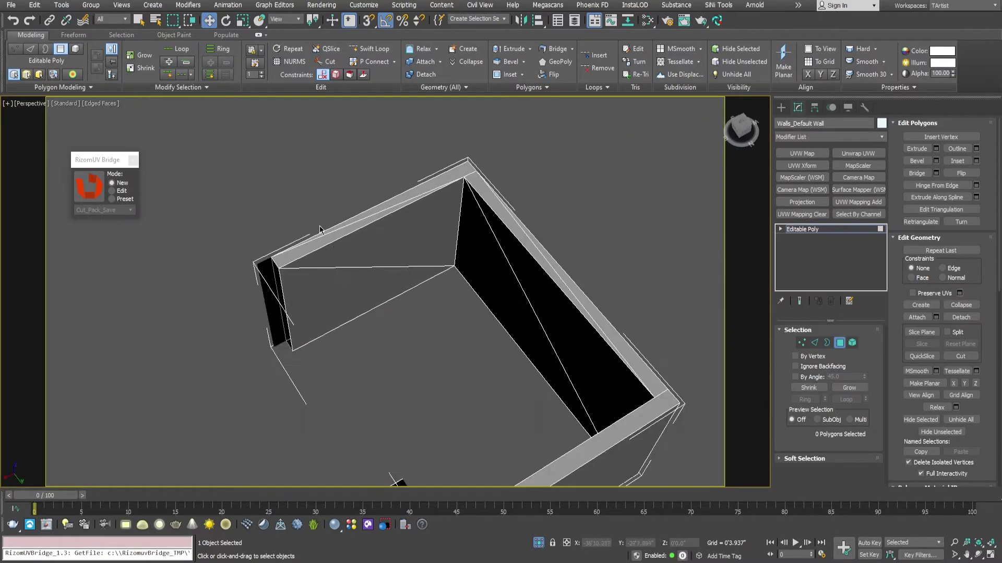
drag(387, 366, 391, 373)
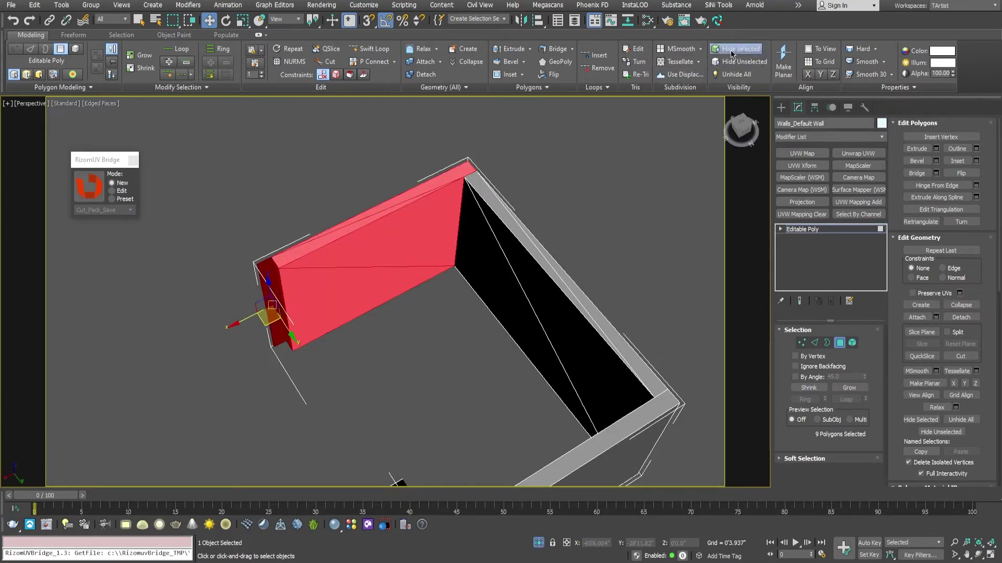
key(alt+h)
Step: Remove the triangular polygon closing off the end of the next wall at its exposed corner
alt+middle_drag(314, 252, 360, 275)
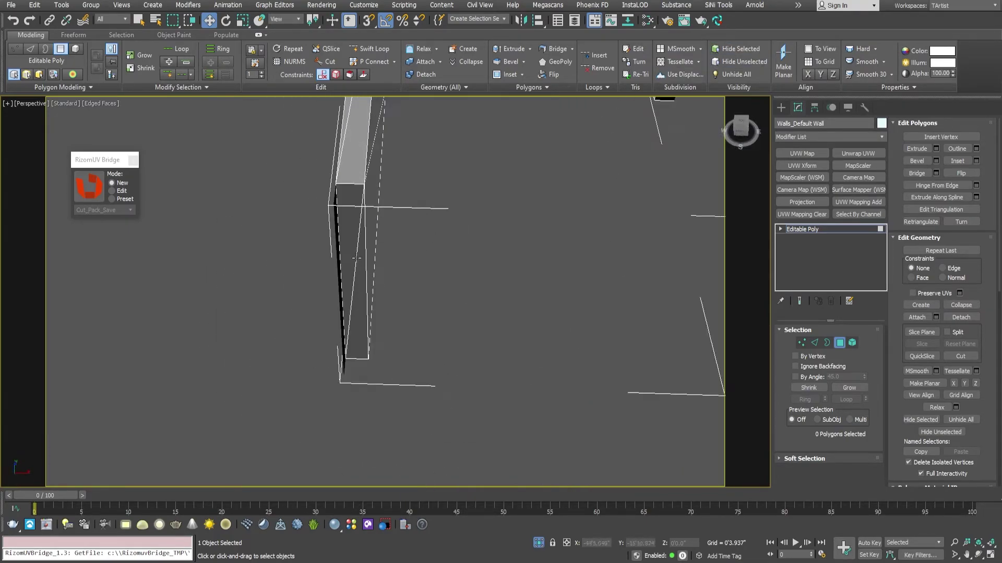
click(360, 276)
key(alt+h)
alt+middle_drag(360, 285, 315, 291)
Step: Select the polygons of this next wall with a region and hide them
drag(270, 219, 371, 403)
alt+middle_drag(371, 403, 379, 304)
click(731, 56)
Step: Delete the two triangular polygons capping the exposed end of the last remaining wall
alt+middle_drag(365, 246, 347, 226)
click(329, 248)
key(Delete)
click(347, 251)
key(Delete)
Step: Select polygons of the remaining wall in turn and examine the faces at both of its ends
click(347, 251)
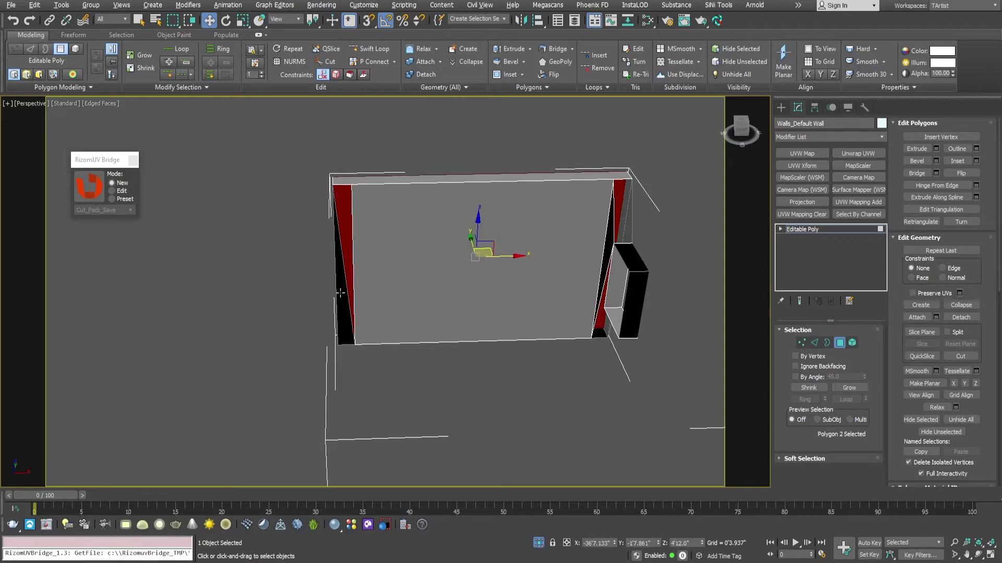
alt+middle_drag(341, 293, 404, 273)
scroll(404, 273, up, 3)
click(443, 378)
middle_drag(443, 378, 399, 413)
click(242, 253)
alt+middle_drag(313, 318, 396, 329)
click(416, 346)
click(396, 329)
Step: Unhide all wall polygons and select the triangular polygon between the corner and the window opening
alt+middle_drag(503, 261, 333, 252)
click(391, 242)
click(739, 78)
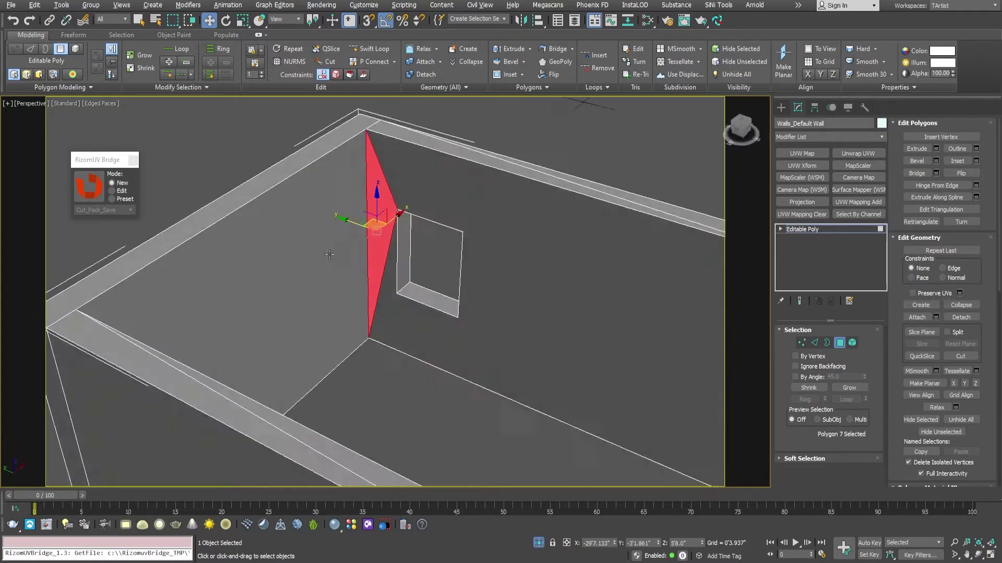
Step: Turn off Selection Brackets in the perspective viewport's per-view preferences
scroll(333, 251, down, 5)
alt+middle_drag(418, 279, 377, 237)
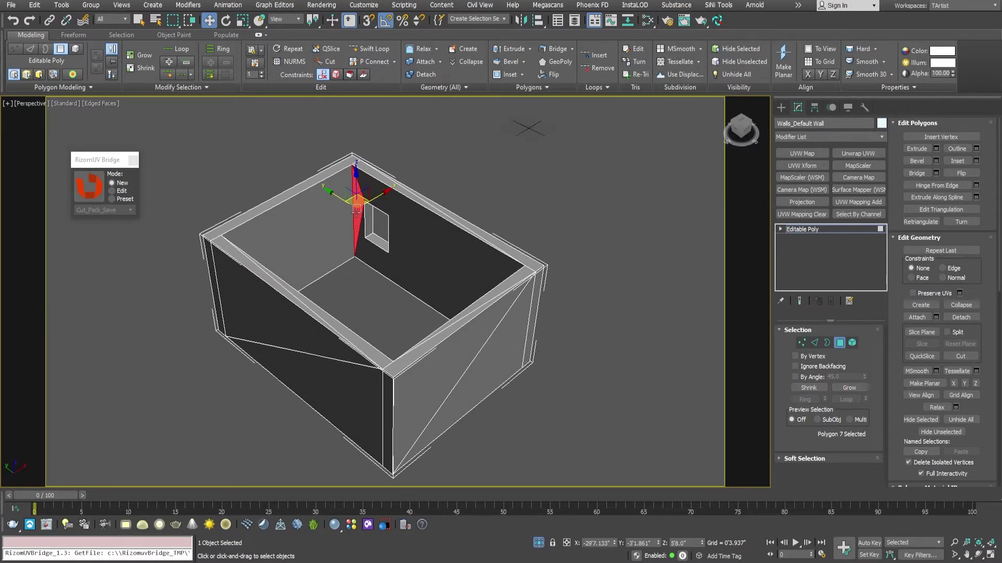
click(77, 104)
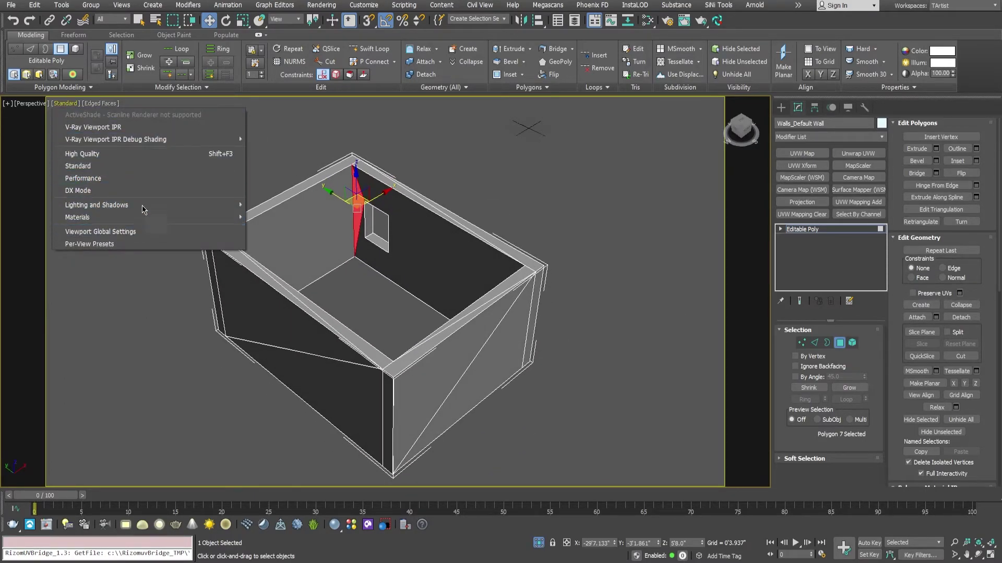
click(101, 105)
click(101, 104)
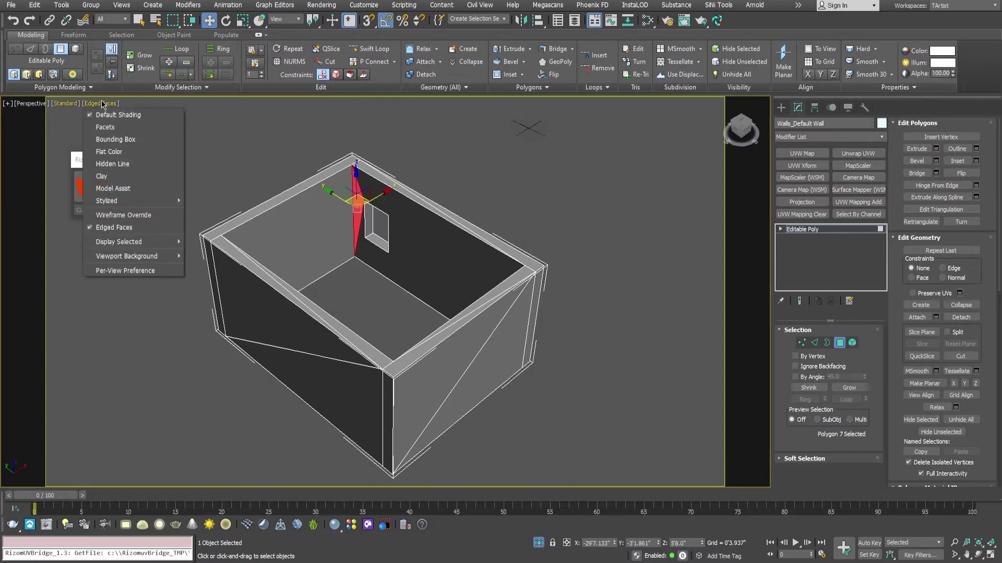
click(151, 275)
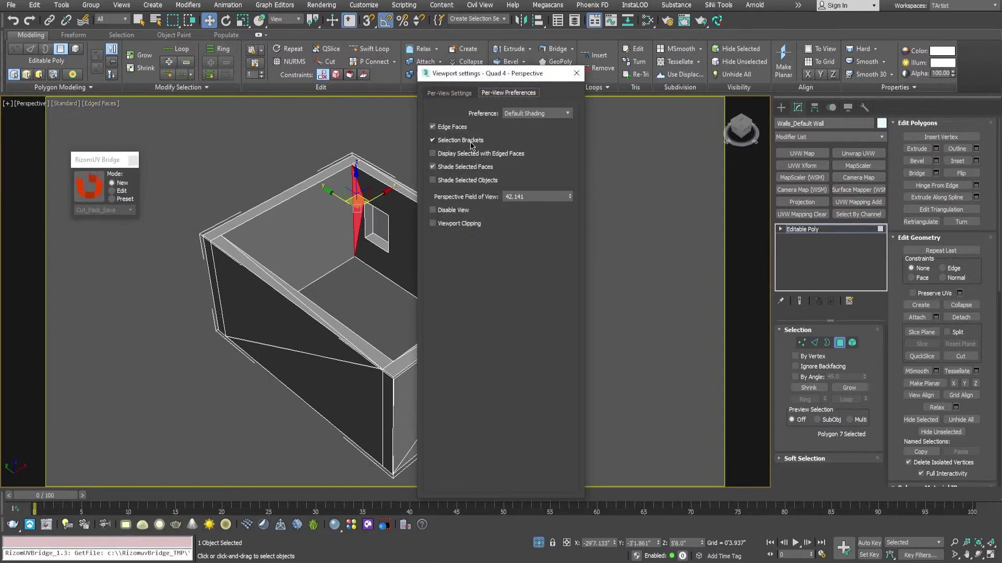
click(462, 140)
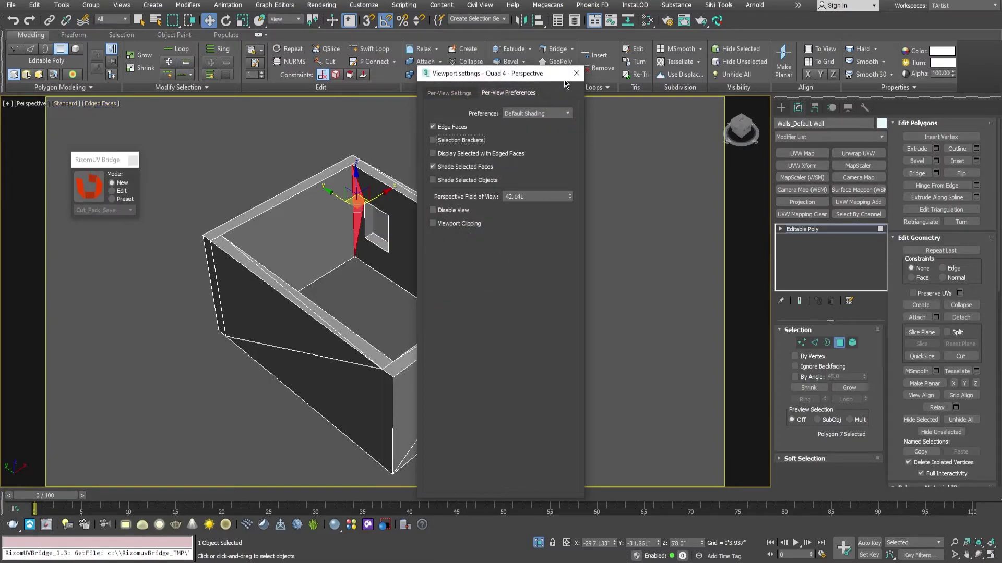
click(576, 73)
alt+middle_drag(383, 229, 380, 237)
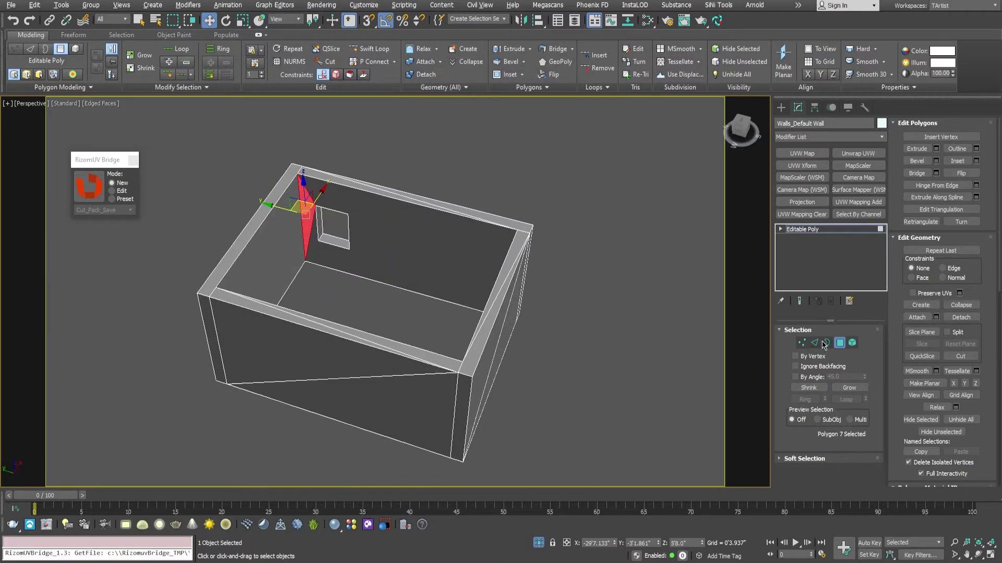
Step: Switch the walls to vertex editing and display viewport statistics set to Total + Selection
click(803, 343)
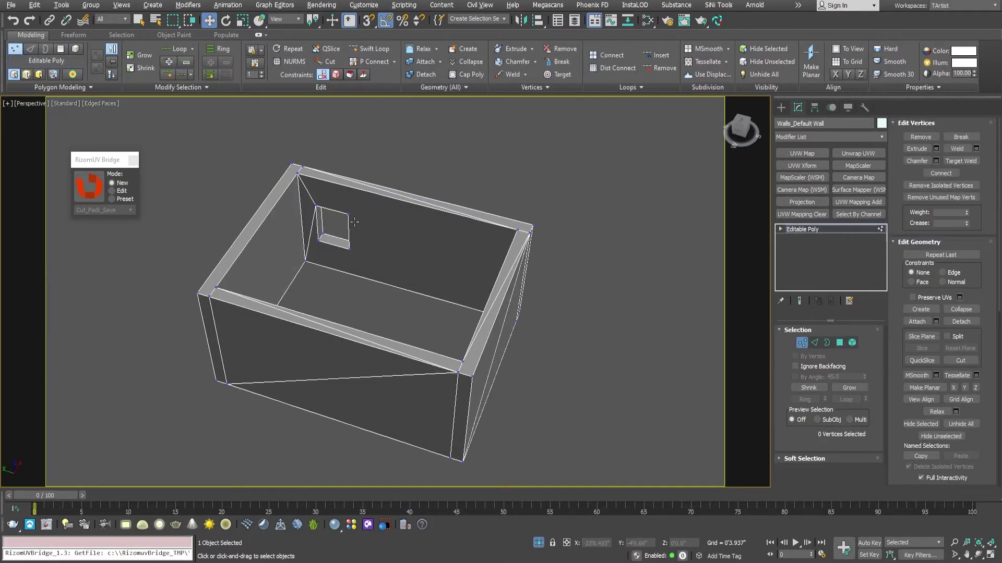
alt+middle_drag(356, 228, 296, 192)
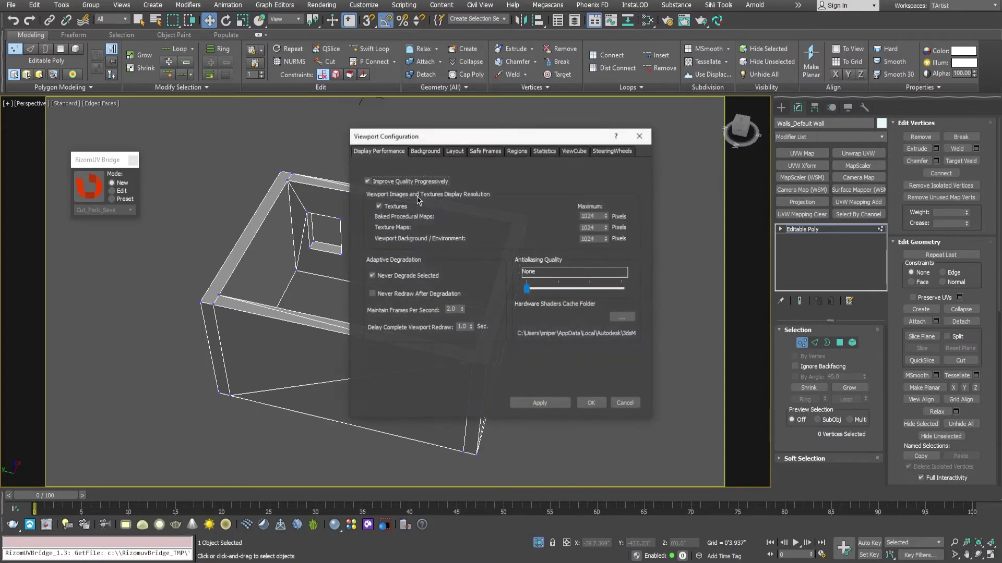
drag(456, 140, 394, 134)
click(476, 142)
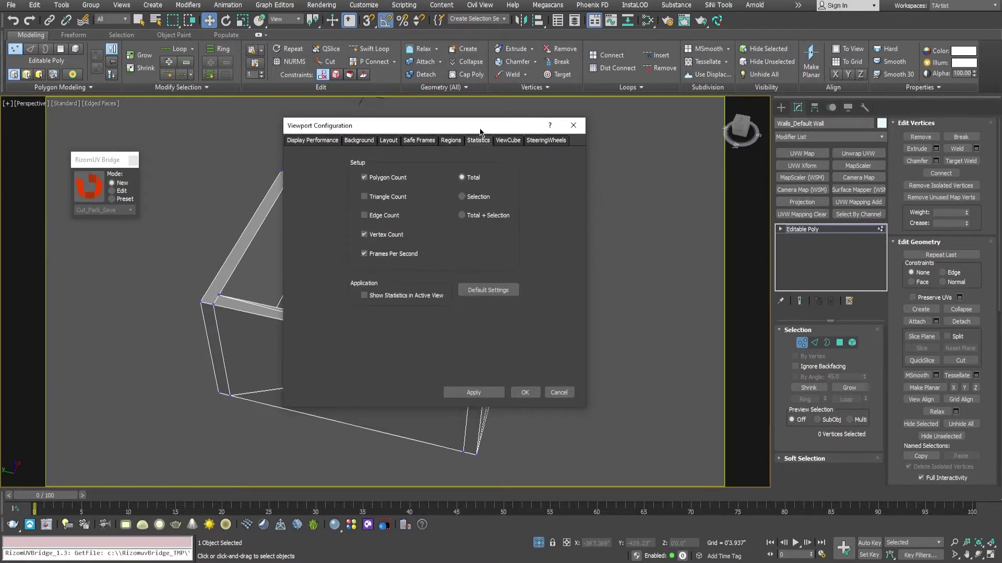
drag(477, 133, 463, 137)
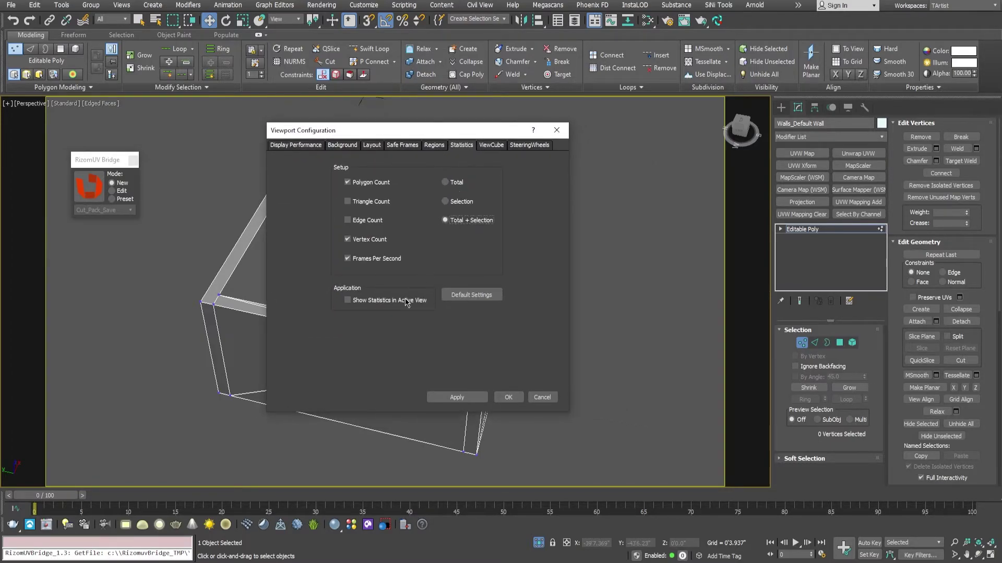
click(507, 397)
alt+middle_drag(458, 338, 437, 311)
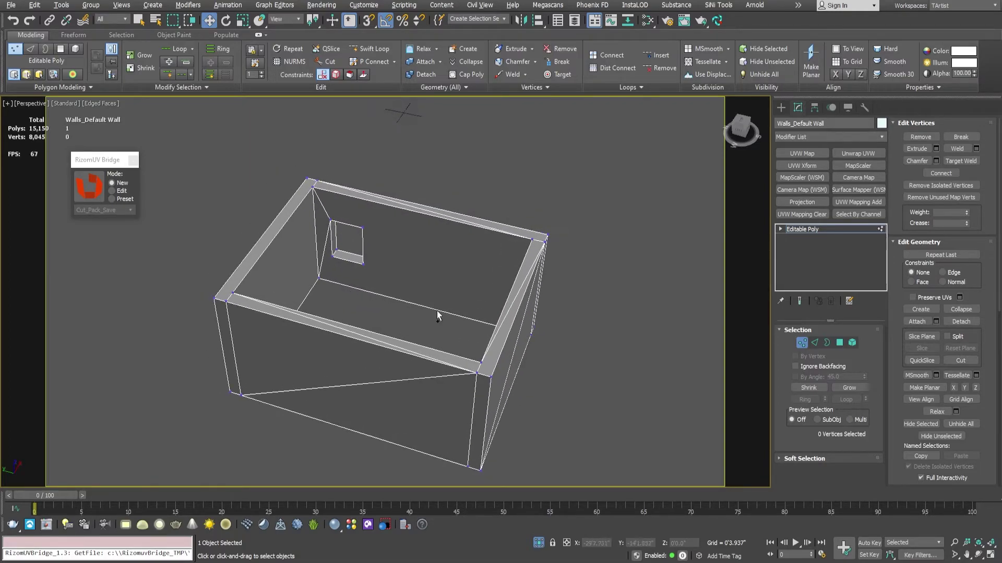
Step: Select all vertices of the walls, weld the overlapping ones and leave vertex editing
key(ctrl+a)
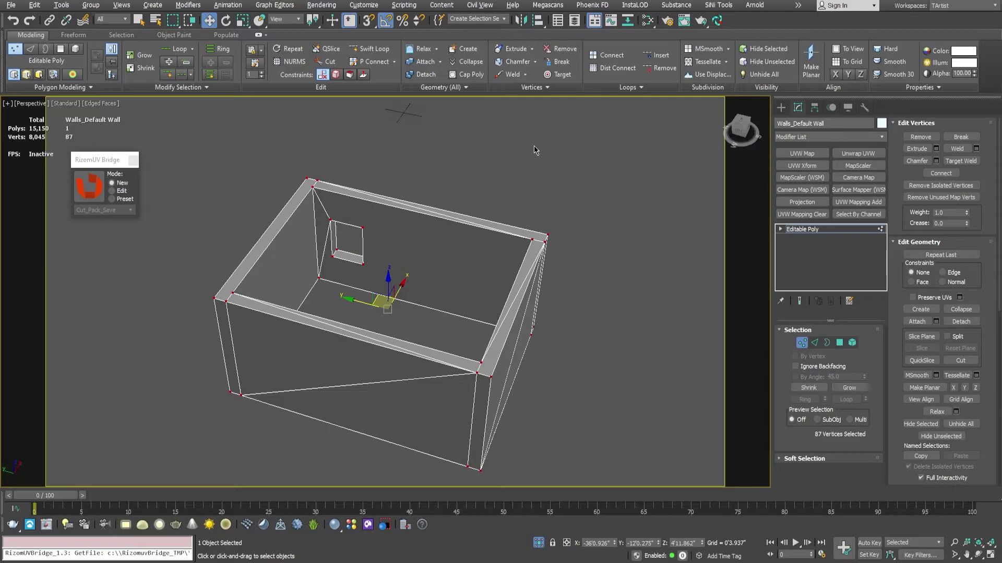
click(503, 74)
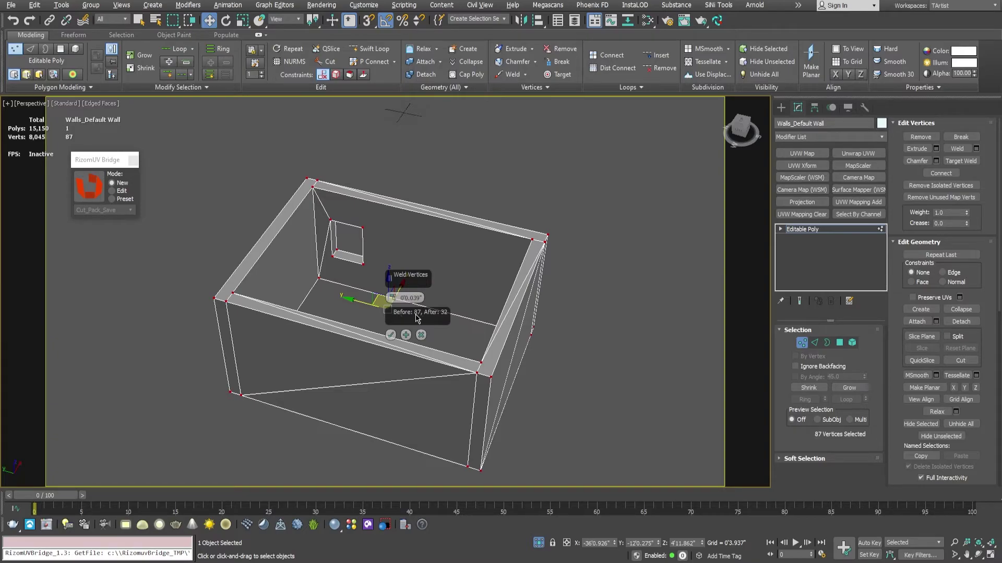
click(390, 337)
alt+middle_drag(384, 318, 378, 318)
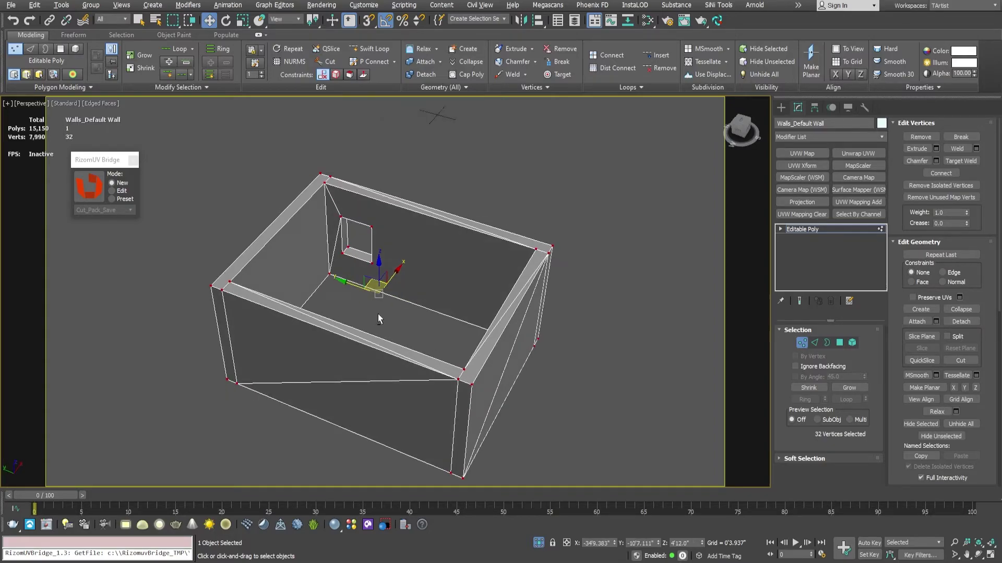
click(10, 49)
Step: Send the walls to RizomUV as a new model and examine the faces around the window opening and corner
alt+middle_drag(447, 241, 433, 215)
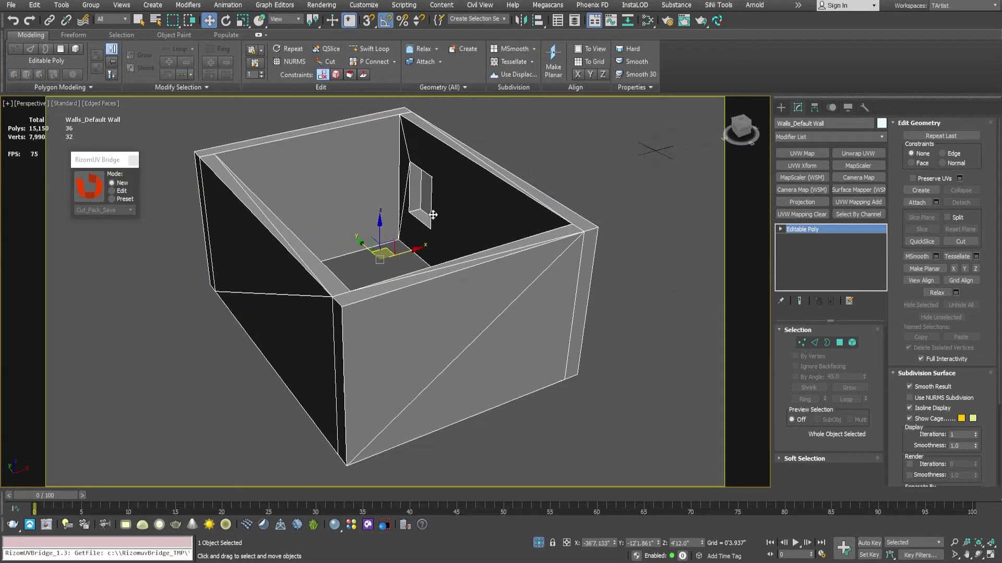
alt+middle_drag(401, 184, 376, 197)
click(90, 191)
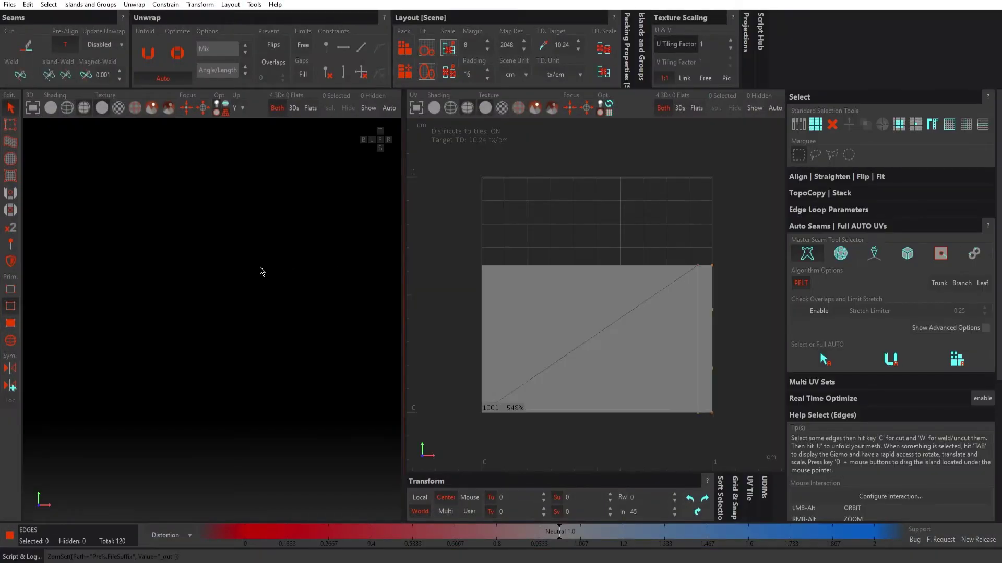
alt+drag(262, 271, 259, 302)
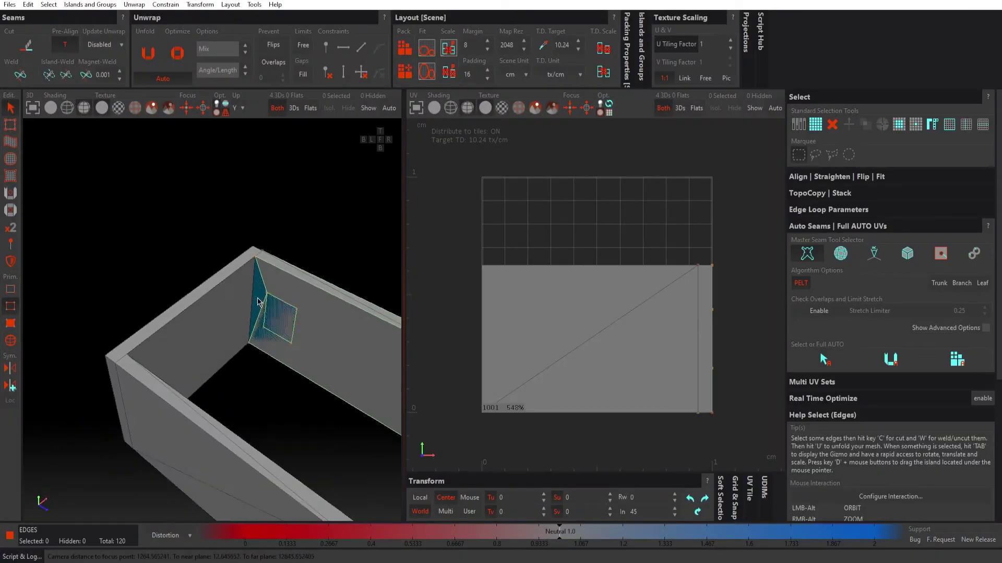
alt+middle_drag(258, 299, 164, 256)
alt+right_drag(165, 256, 263, 268)
alt+drag(230, 272, 264, 290)
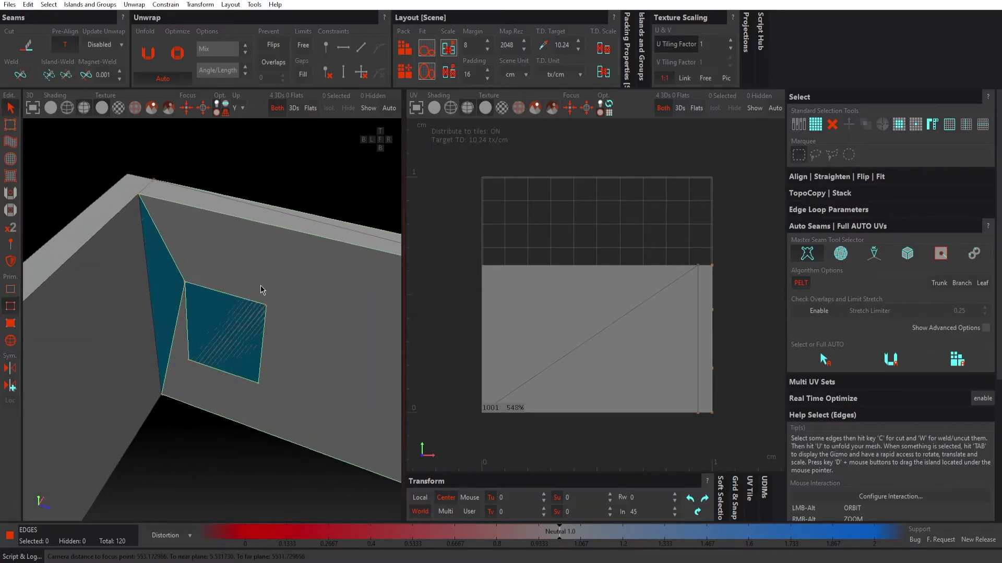
alt+right_drag(262, 290, 264, 322)
alt+drag(264, 322, 111, 305)
alt+drag(254, 355, 277, 354)
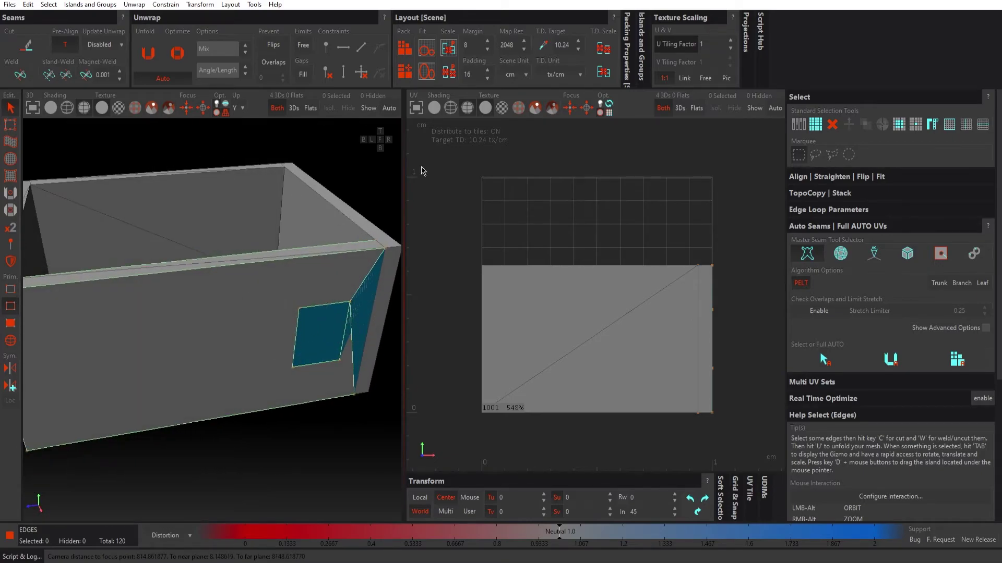
Step: Switch back to 3ds Max and select polygons of the window wall to examine how they surround the opening
click(968, 6)
click(509, 277)
click(530, 287)
alt+middle_drag(456, 240, 425, 298)
click(440, 322)
key(4)
scroll(600, 292, up, 3)
alt+middle_drag(603, 303, 592, 311)
click(549, 358)
key(w)
mouse_move(566, 345)
mouse_down()
mouse_move(582, 371)
mouse_move(568, 357)
mouse_up()
alt+middle_drag(568, 357, 480, 295)
click(840, 343)
Step: Use P Connect to join the window's upper corner to the wall's far upper corner on the outer face
alt+middle_drag(419, 296, 420, 299)
scroll(421, 300, down, 3)
middle_drag(354, 266, 449, 258)
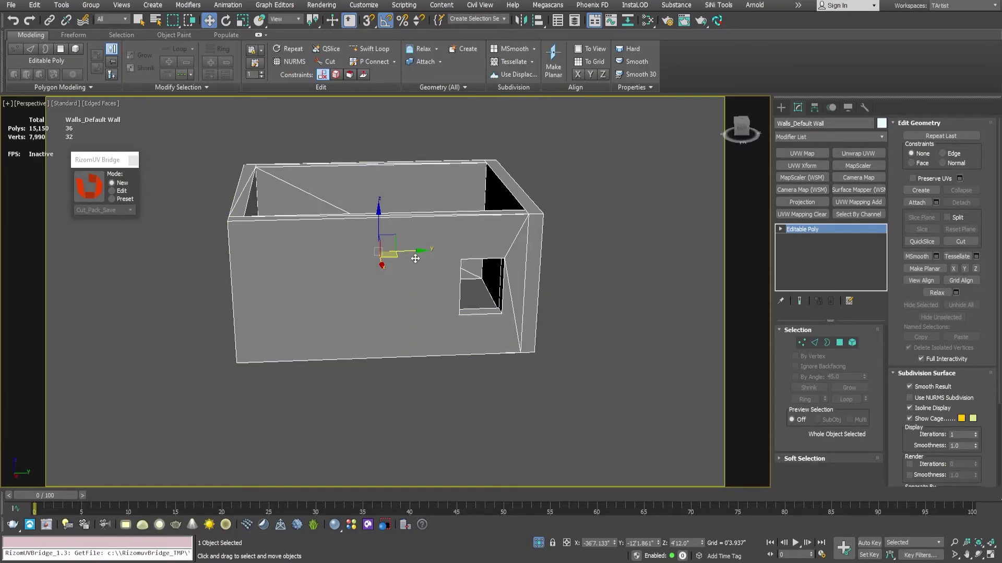
alt+middle_drag(417, 267, 419, 302)
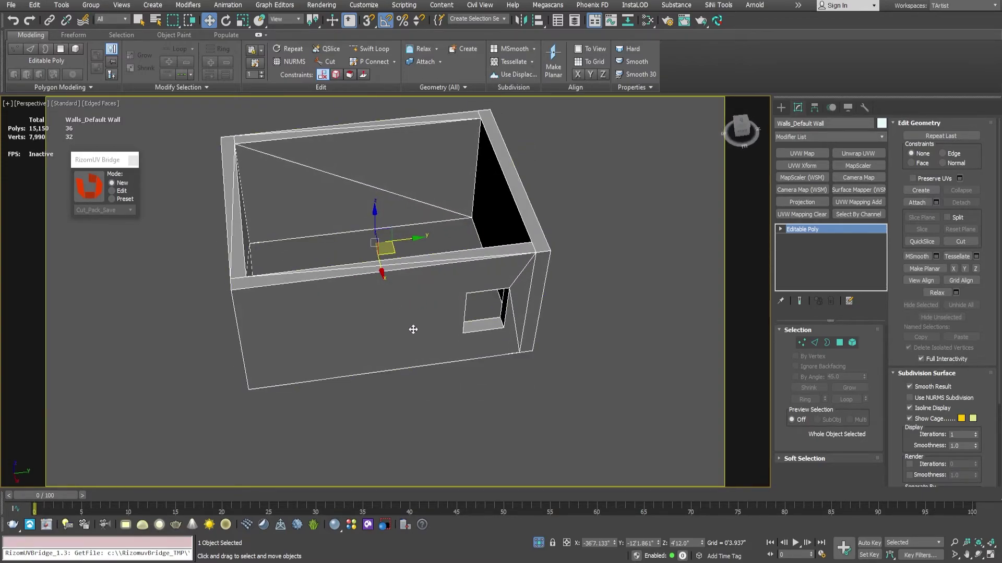
alt+middle_drag(395, 325, 365, 307)
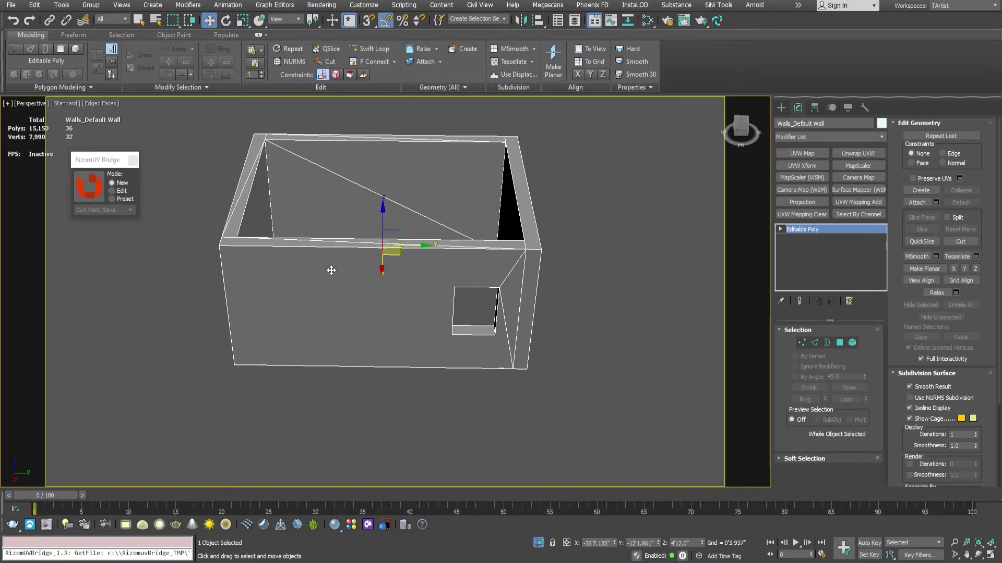
alt+middle_drag(328, 268, 377, 267)
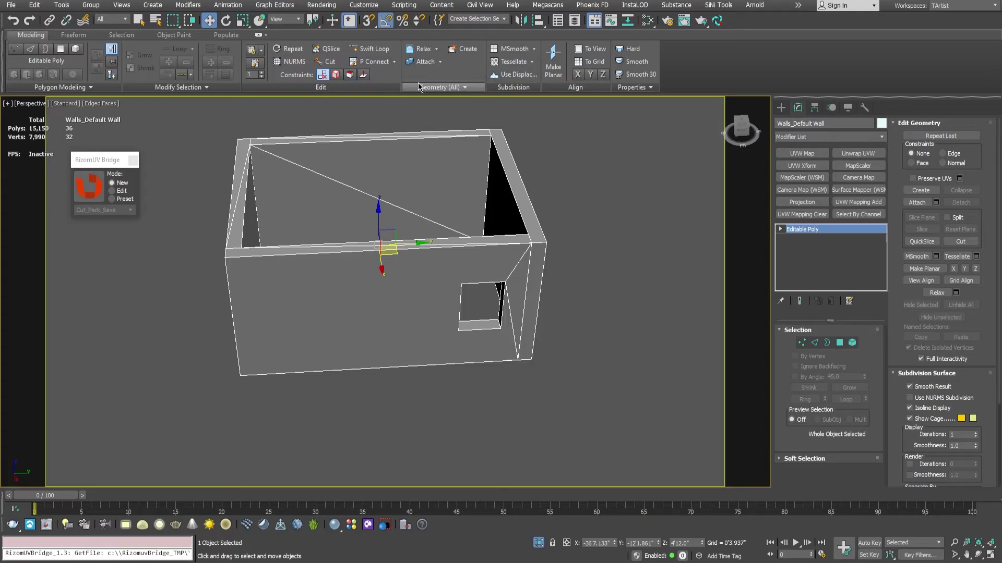
click(372, 62)
alt+middle_drag(411, 240, 426, 283)
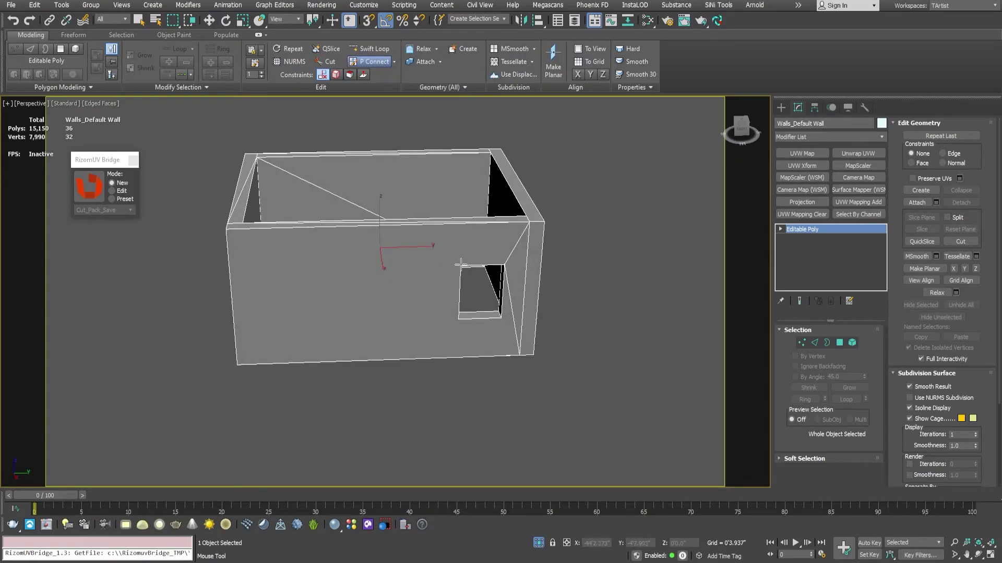
click(435, 265)
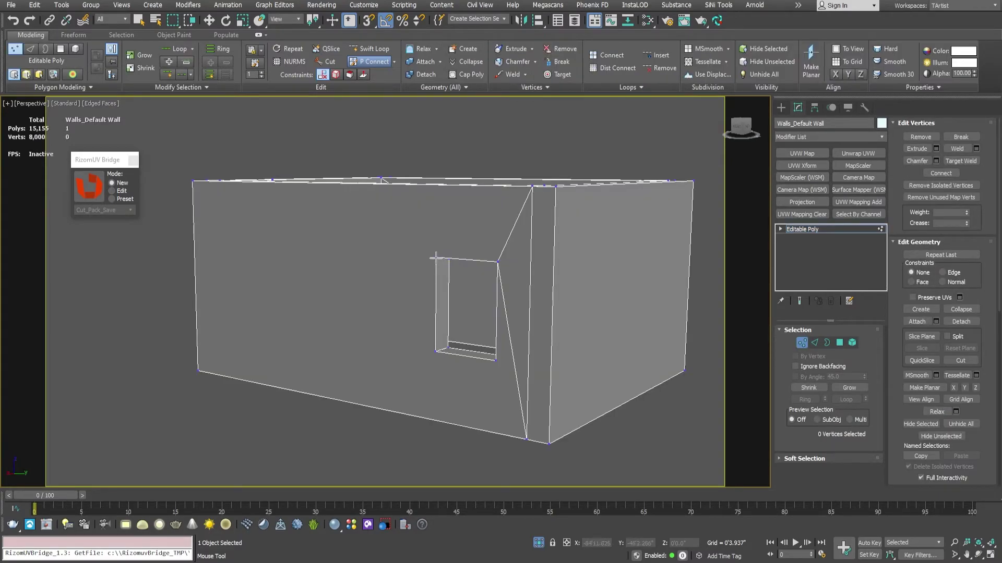
click(436, 257)
click(191, 180)
mouse_move(368, 266)
alt+middle_down()
mouse_move(400, 275)
mouse_move(403, 266)
mouse_move(384, 261)
alt+middle_up()
Step: Connect the window's two lower corners to the wall's lower corners on the outer face
click(471, 310)
click(186, 342)
mouse_move(302, 303)
alt+middle_down()
mouse_move(301, 317)
mouse_move(311, 313)
alt+middle_up()
middle_drag(539, 350, 451, 301)
scroll(452, 331, up, 3)
click(444, 250)
click(493, 355)
Step: Connect the window's two lower corners to the wall's lower corners on the inner face
alt+middle_drag(436, 244, 454, 265)
middle_drag(478, 211, 456, 277)
alt+middle_drag(330, 276, 386, 286)
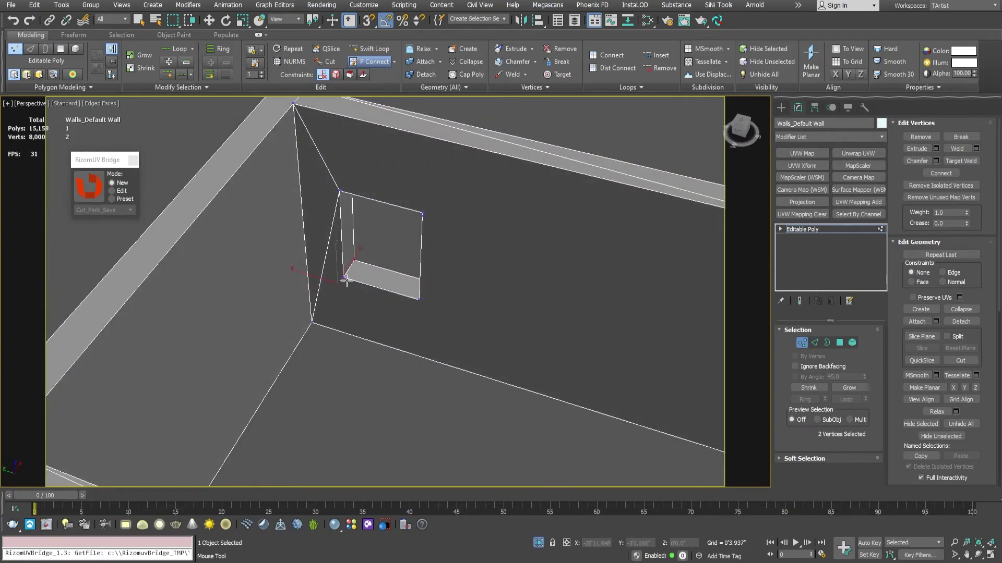
key(ctrl+shift+e)
alt+middle_drag(436, 328, 416, 305)
scroll(416, 306, down, 3)
click(323, 288)
ctrl+click(580, 345)
key(ctrl+shift+e)
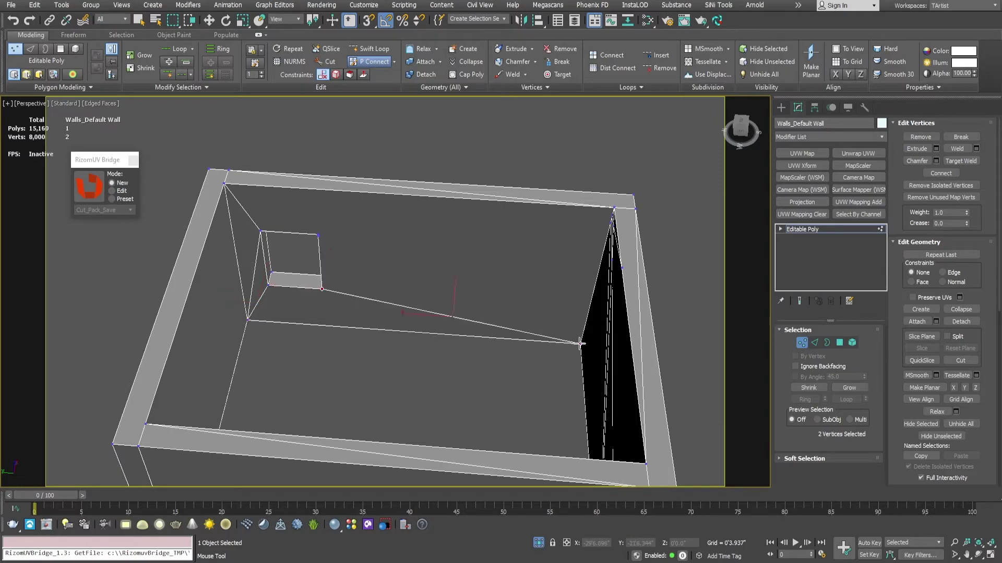
Step: Connect the window's upper corner to the wall's far upper corner on the inner face and leave vertex editing
click(318, 235)
ctrl+click(614, 208)
key(ctrl+shift+e)
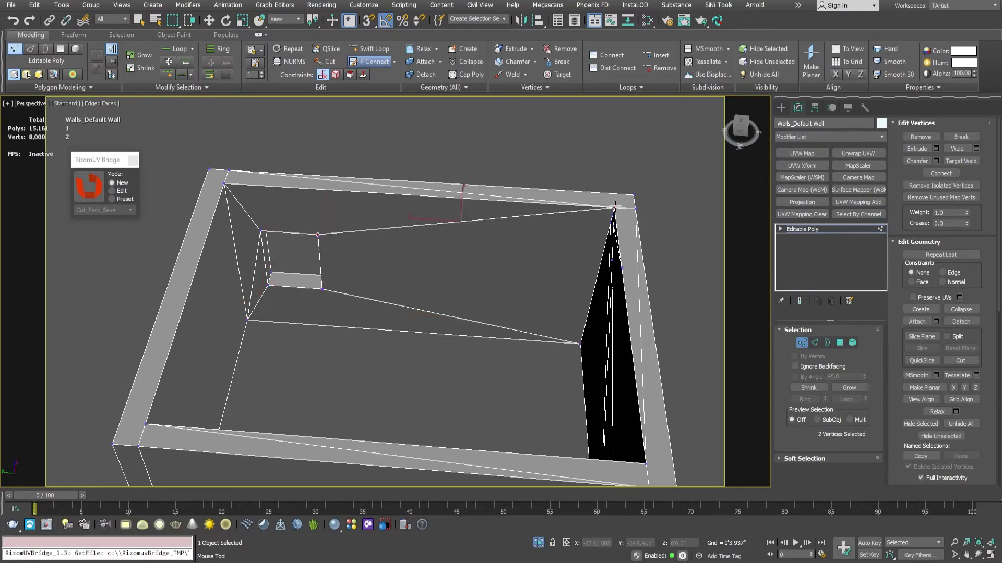
alt+middle_drag(469, 239, 373, 199)
key(w)
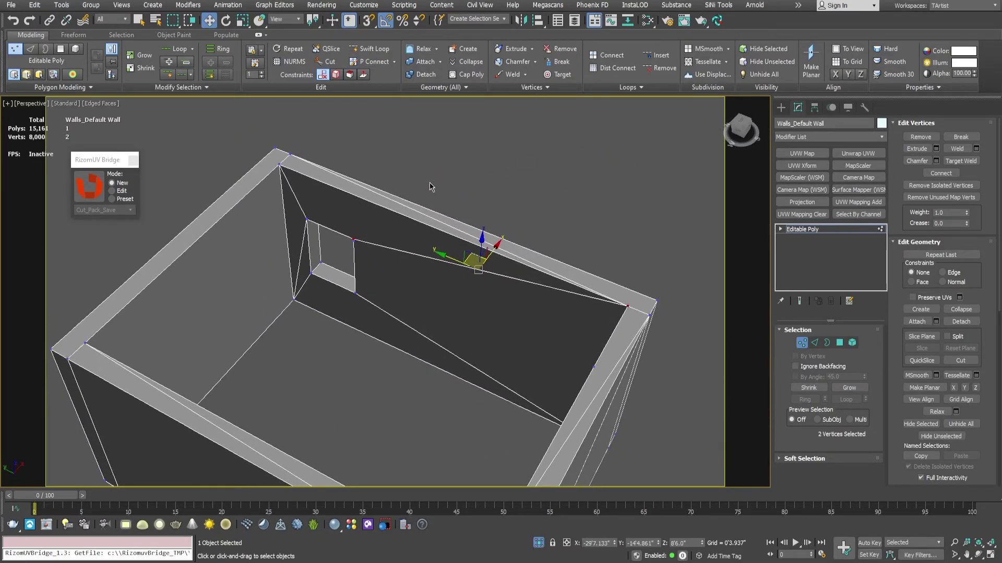
key(1)
Step: Send the repaired walls to RizomUV as a new model and frame the whole room in the 3D view
alt+middle_drag(401, 274, 333, 250)
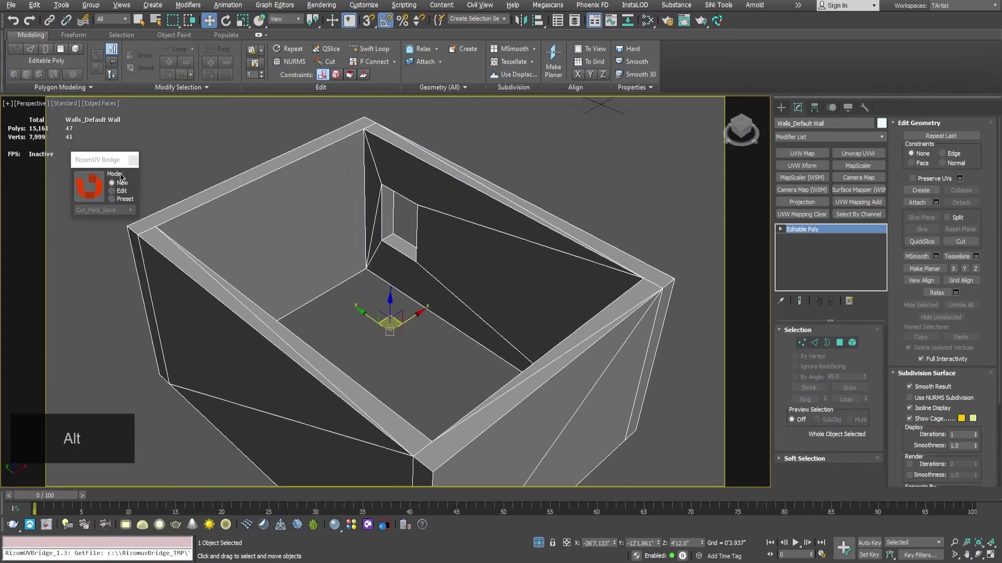
click(90, 186)
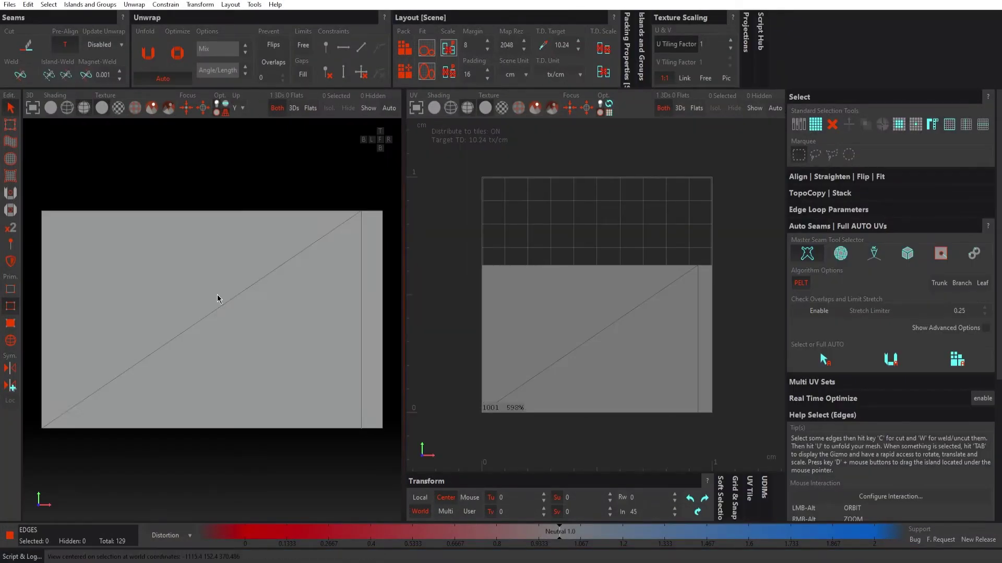
key(f)
alt+drag(157, 249, 238, 355)
click(232, 352)
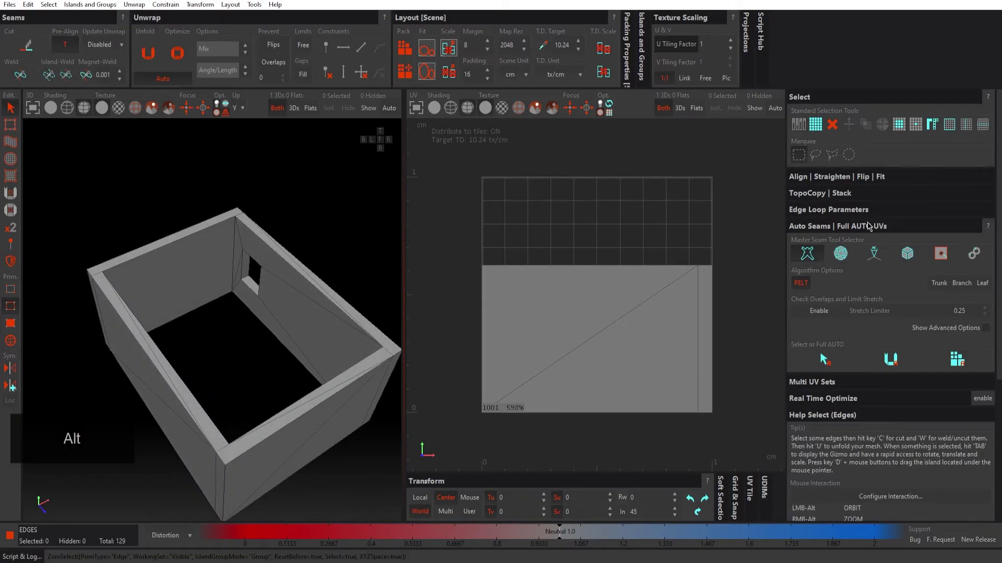
Step: Auto-select the seam edges of the walls with the sharp edges algorithm at an angle of 70
click(831, 360)
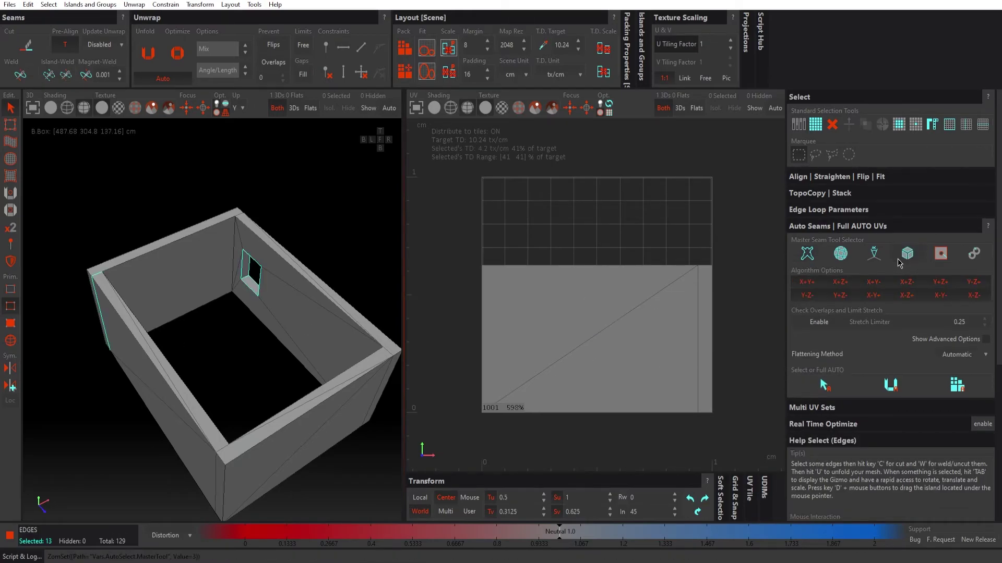
click(875, 255)
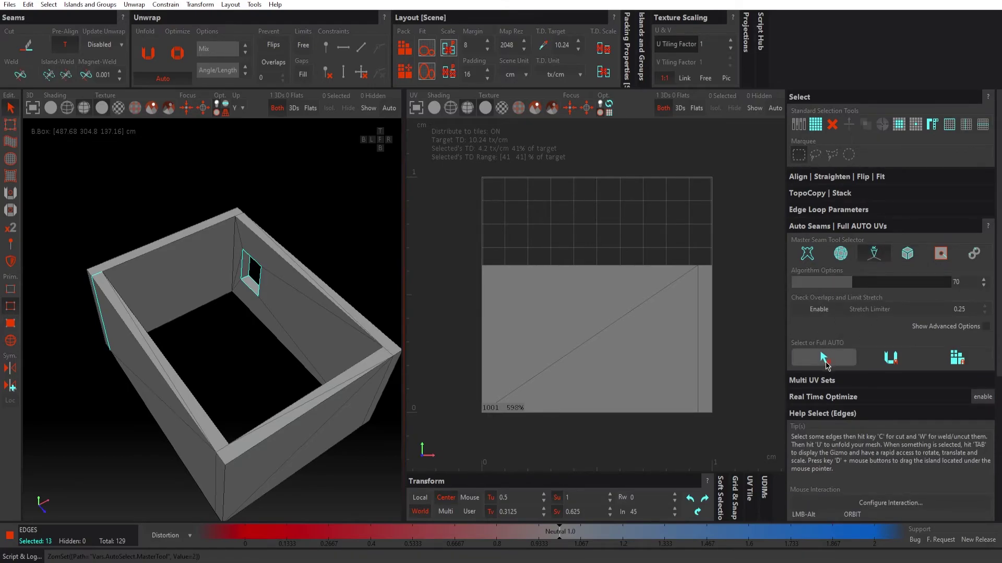
click(825, 362)
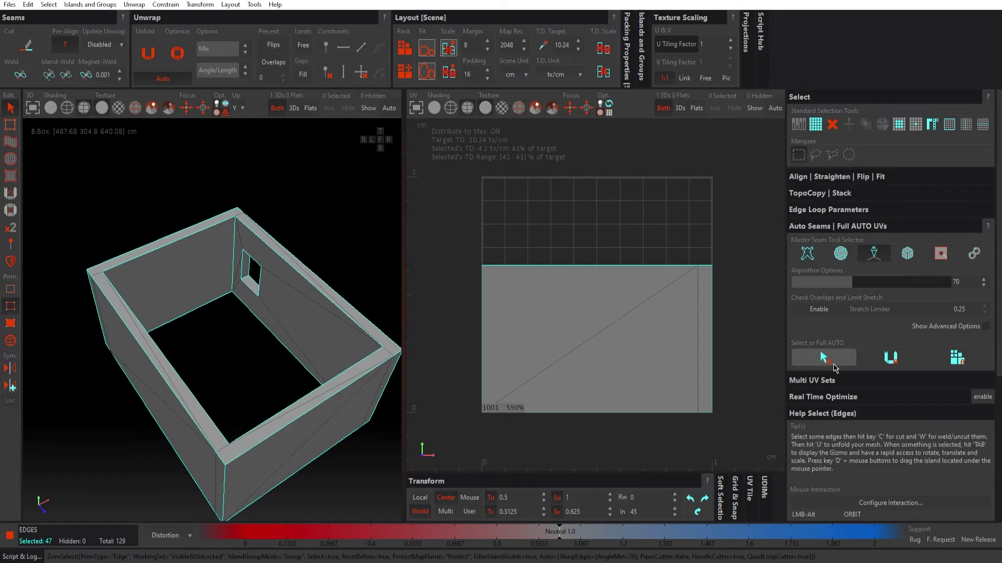
Step: Cut the walls along the selected seam edges, and unfold and pack the resulting UV islands
click(31, 48)
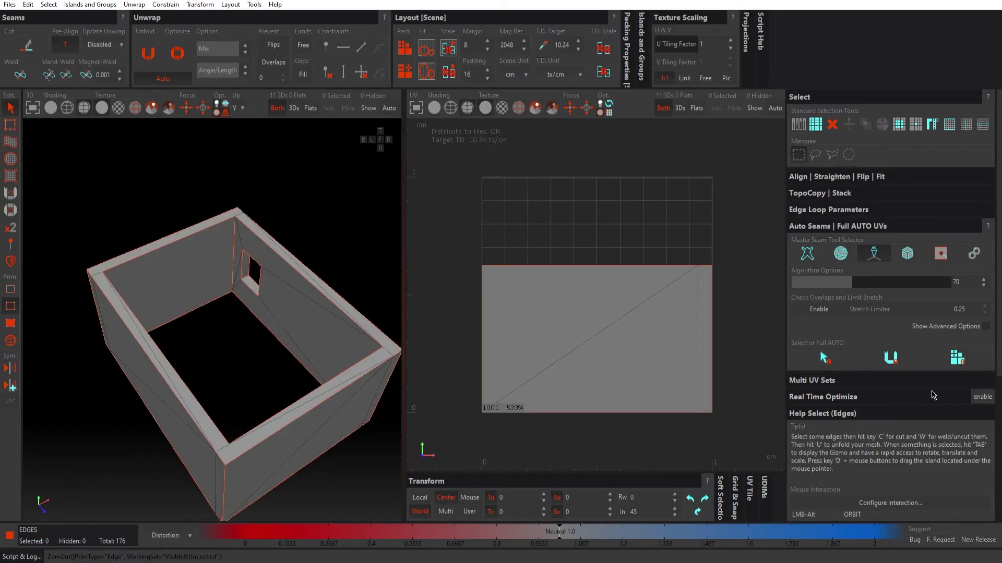
click(891, 357)
click(958, 358)
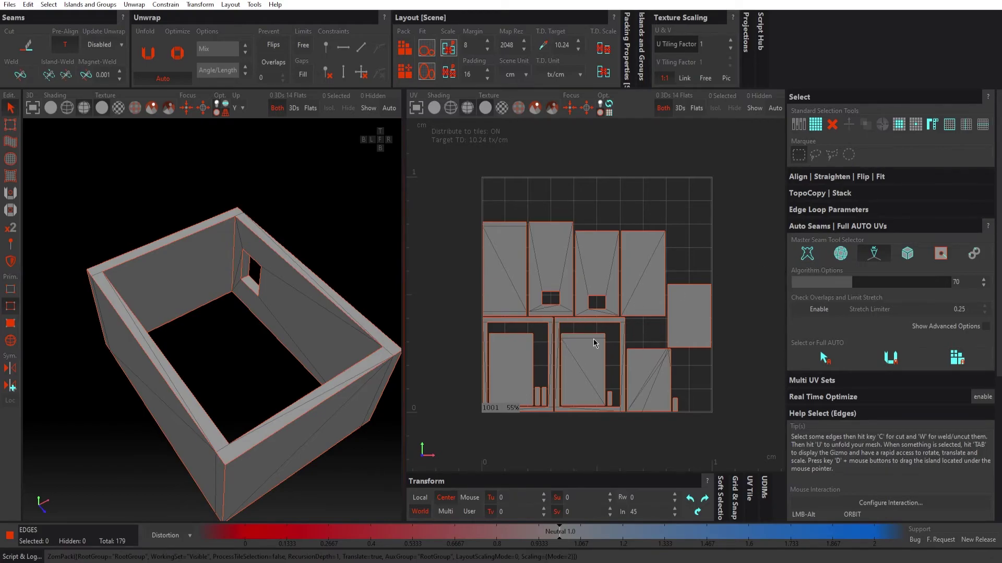
Step: Cut the upper corner edges of the two frame-shaped UV islands, along with the lower outer corner edge of the first frame
alt+drag(230, 322, 227, 312)
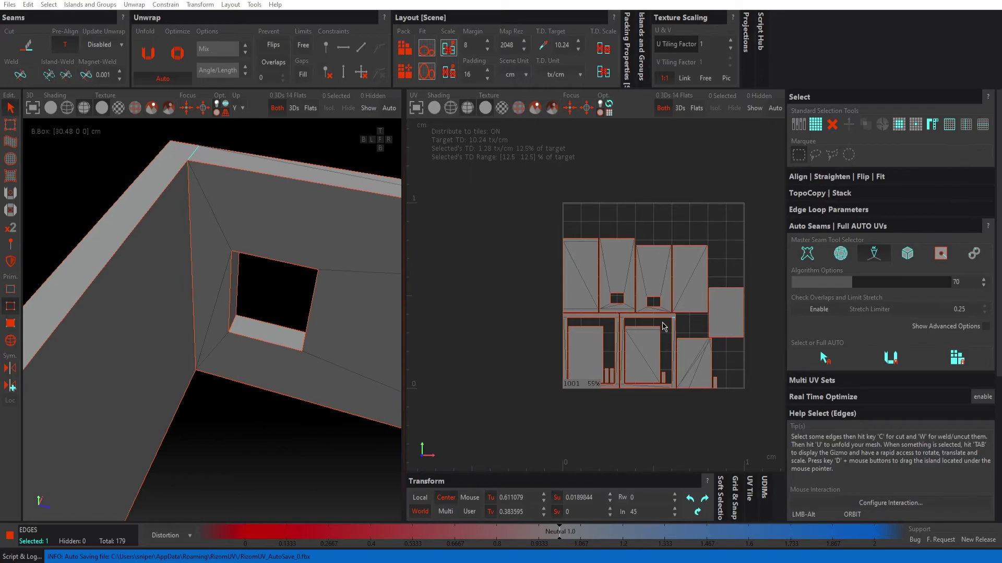
scroll(664, 327, up, 5)
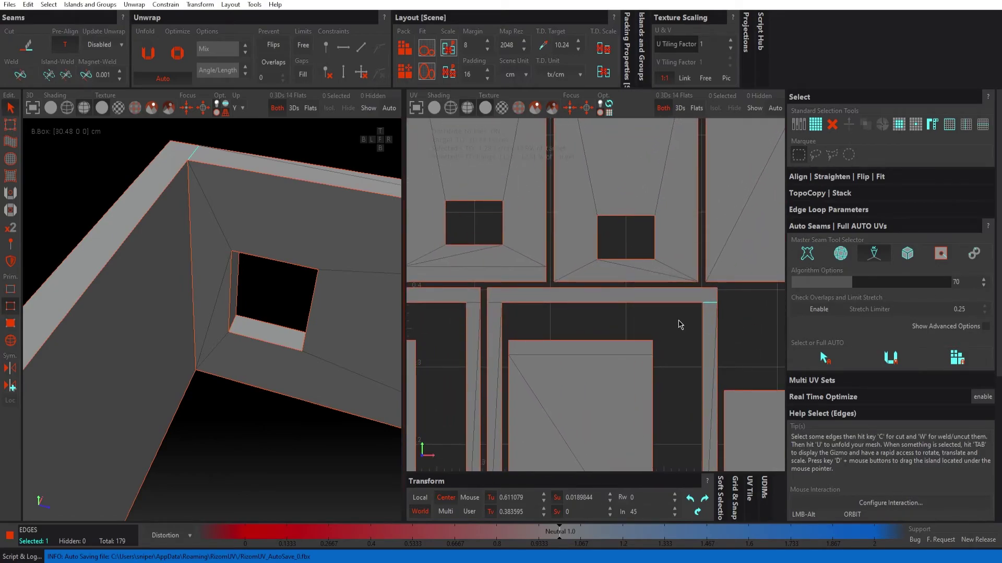
scroll(680, 324, down, 5)
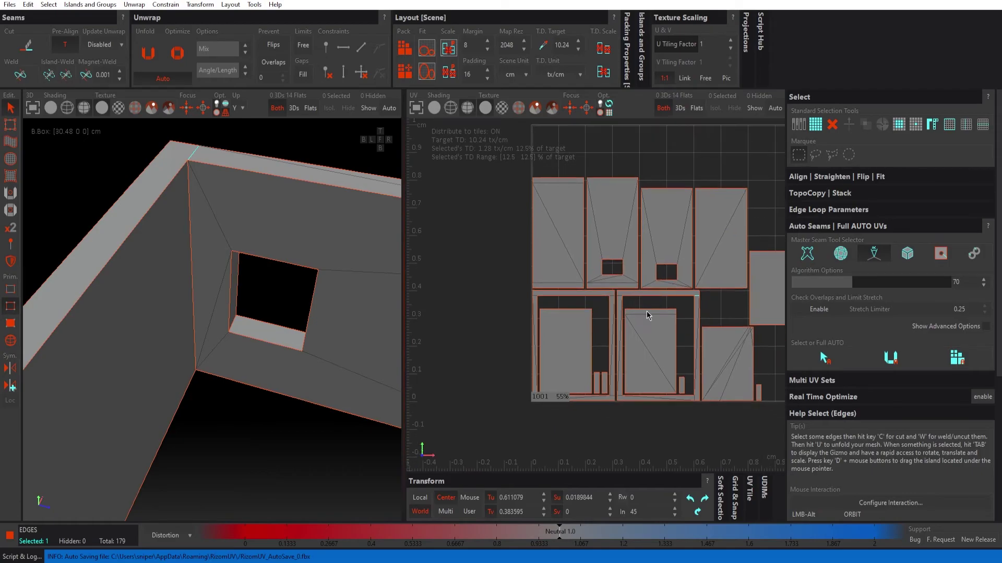
key(alt)
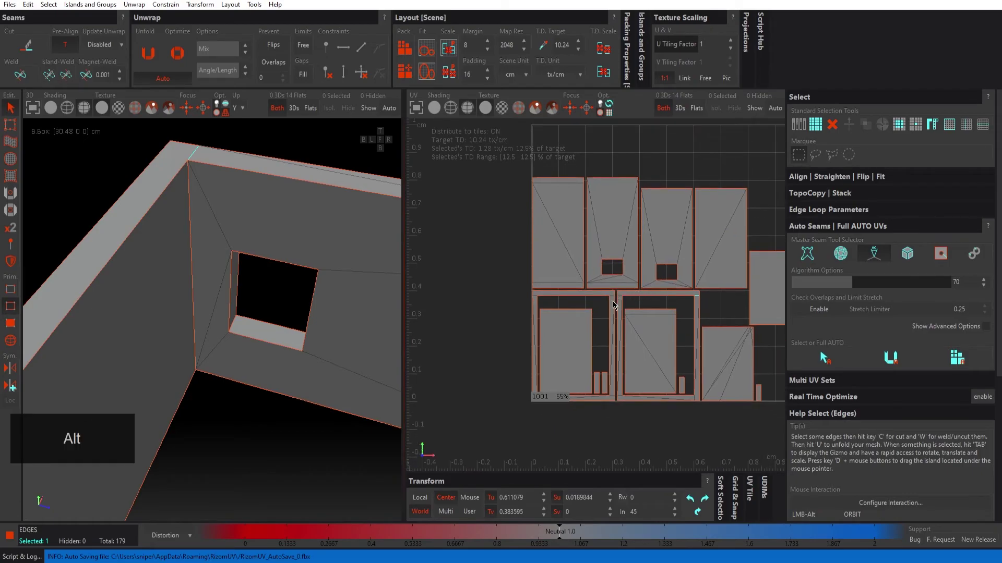
scroll(674, 306, up, 1)
alt+middle_drag(674, 307, 637, 307)
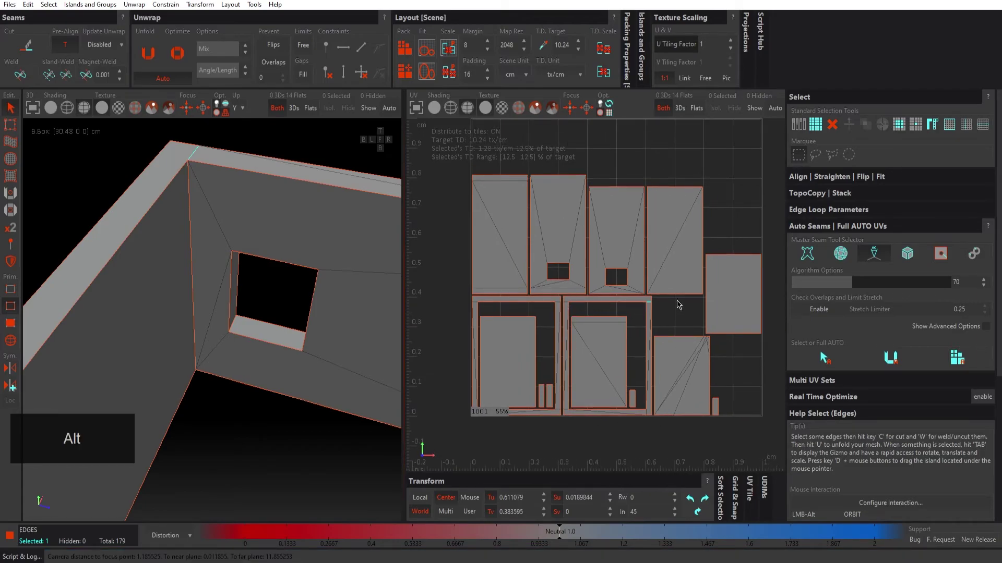
scroll(642, 347, up, 1)
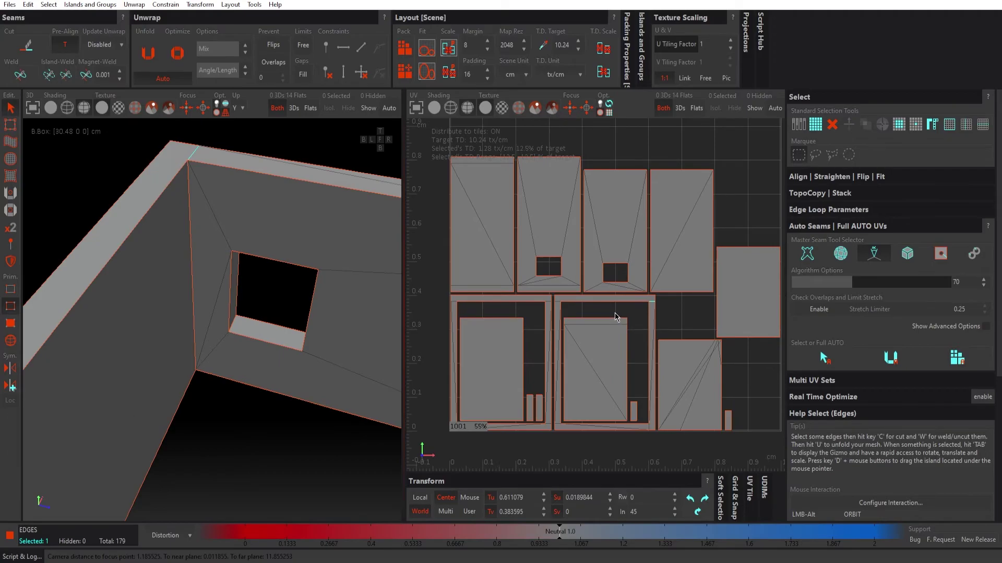
scroll(616, 316, up, 3)
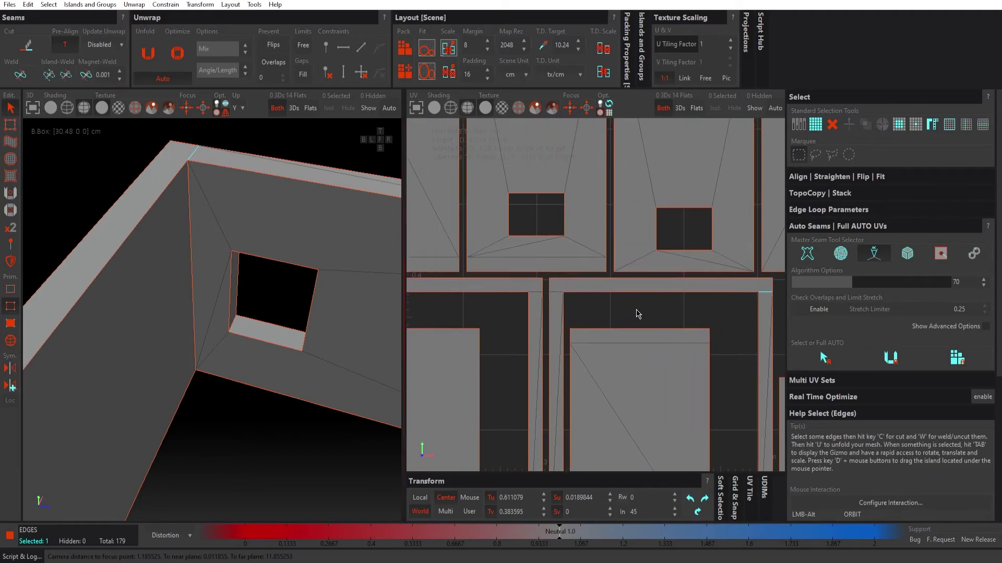
click(557, 297)
ctrl+click(532, 295)
alt+drag(532, 296, 600, 297)
ctrl+click(591, 283)
alt+right_drag(710, 319, 636, 317)
alt+middle_drag(710, 368, 613, 309)
alt+right_drag(593, 314, 572, 347)
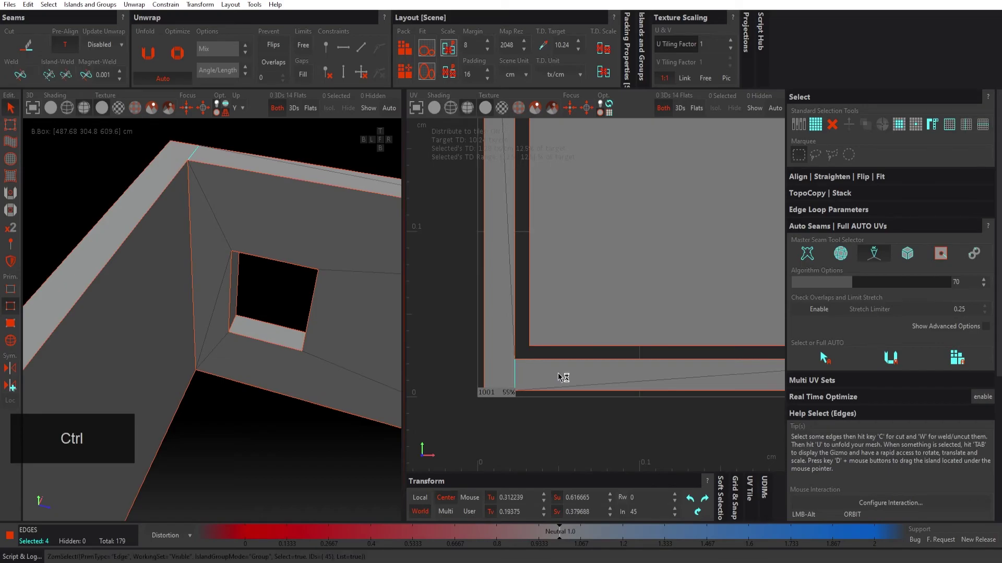
key(c)
Step: Cut the three remaining lower corner edges of the two frame-shaped islands so each frame splits into straight strips
scroll(621, 339, down, 4)
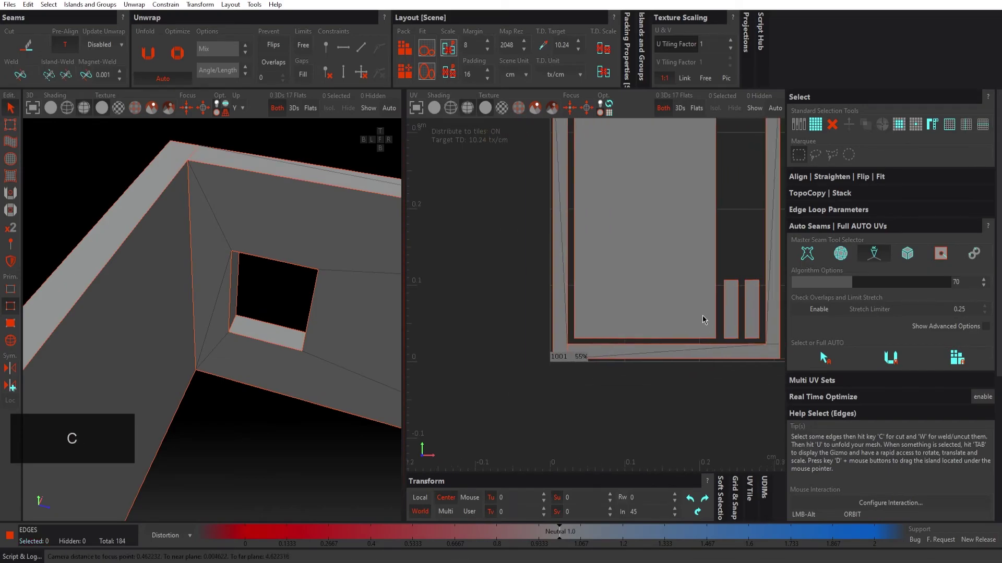
click(543, 345)
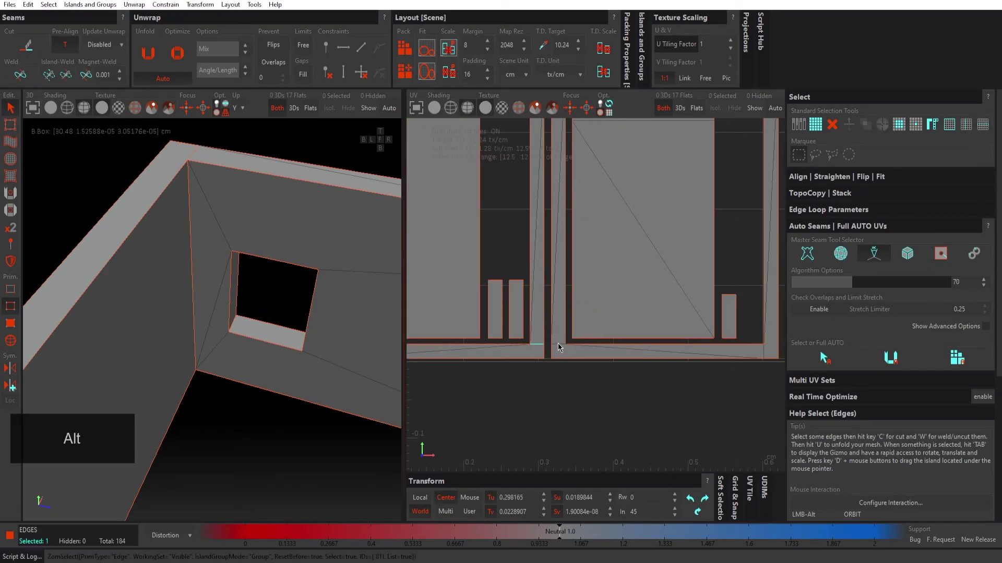
ctrl+click(764, 354)
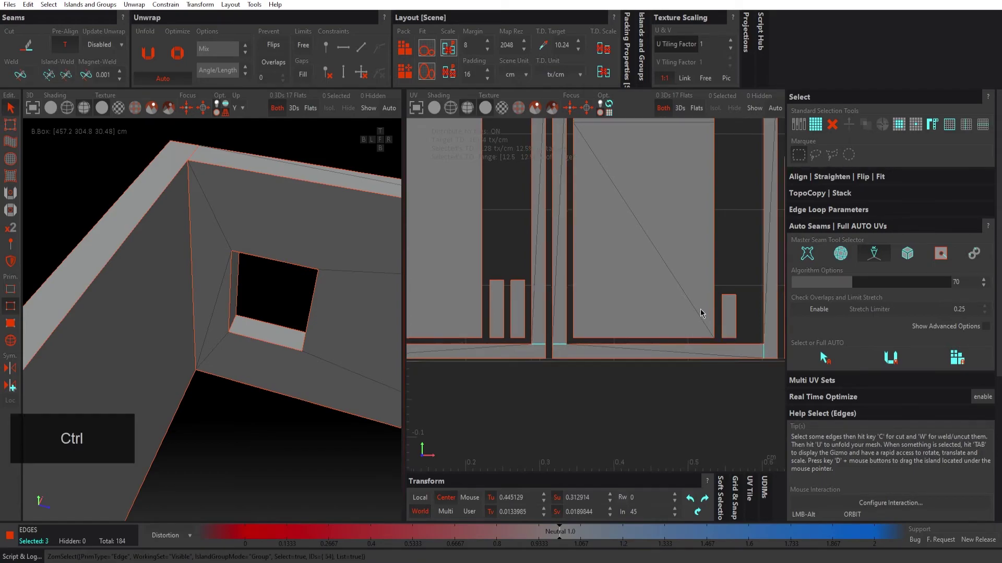
scroll(704, 311, down, 5)
middle_drag(711, 272, 674, 287)
scroll(675, 291, up, 3)
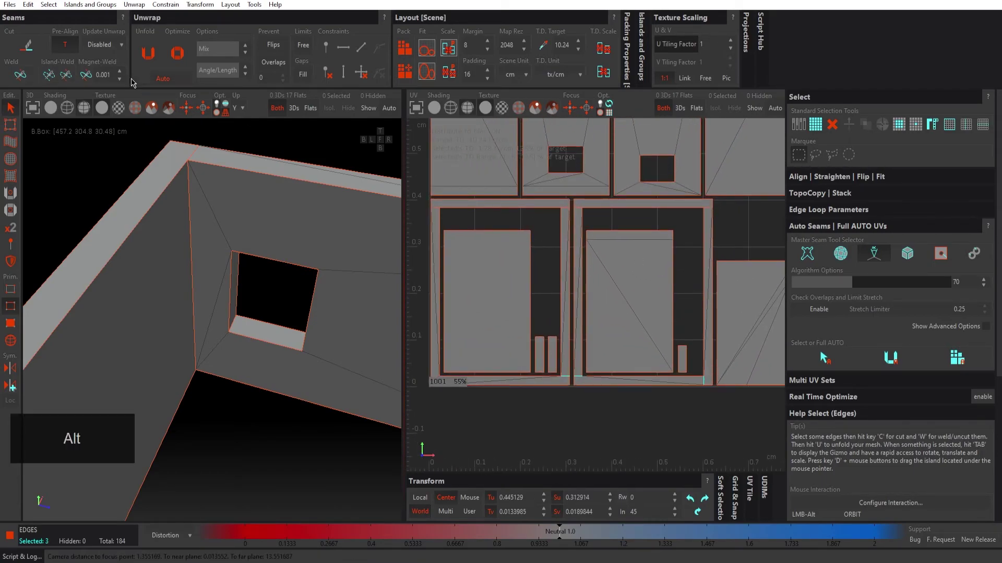
click(24, 50)
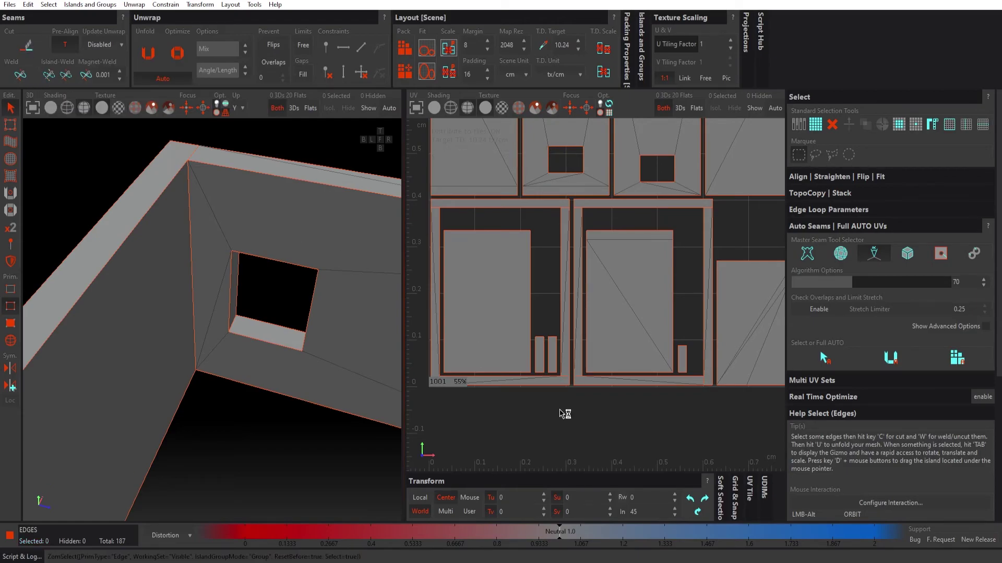
Step: Repack all UV islands, including the separated wall-top and wall-bottom strips, into the UV tile
alt+right_drag(639, 355, 601, 350)
alt+middle_drag(626, 284, 603, 301)
click(401, 51)
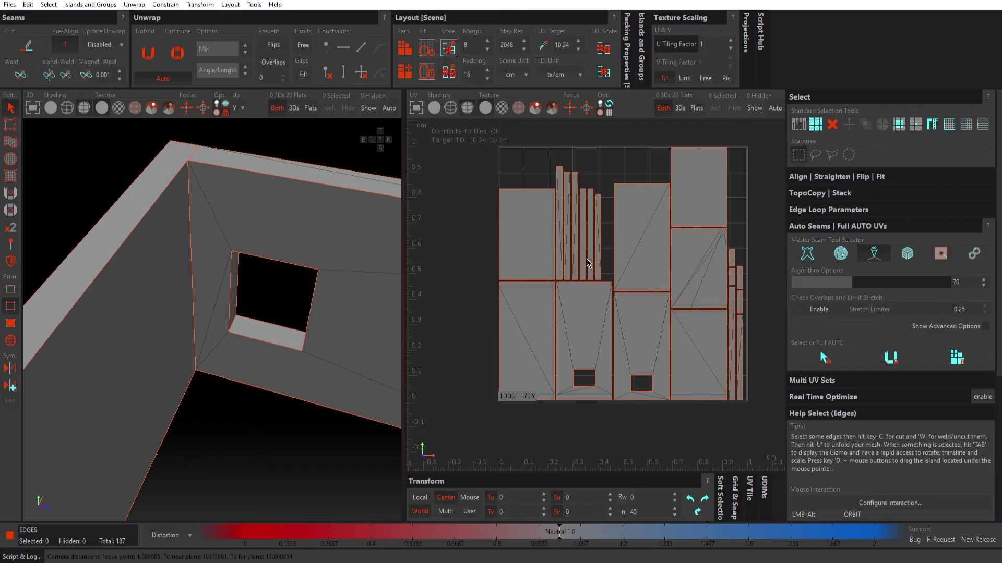
alt+middle_drag(597, 250, 577, 249)
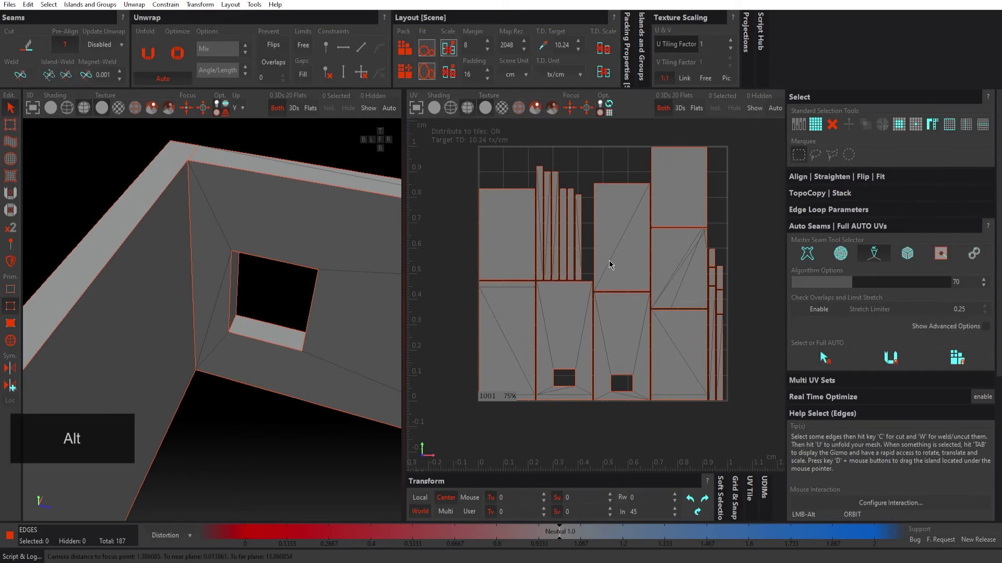
Step: Select the short stray edge in the wall island with crossing diagonals and examine where it lies on the wall in the 3D view
alt+right_drag(693, 259, 773, 265)
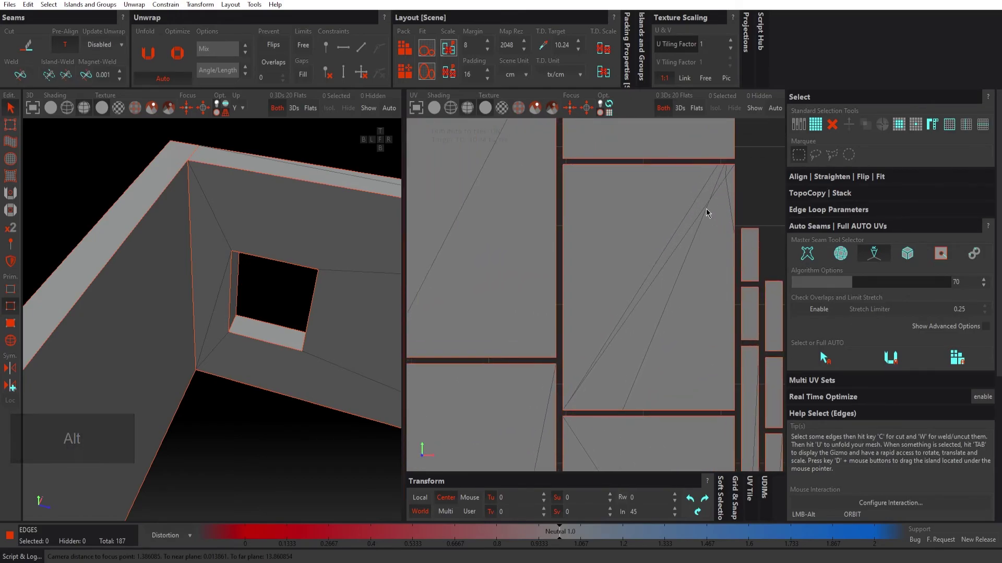
click(716, 205)
click(718, 188)
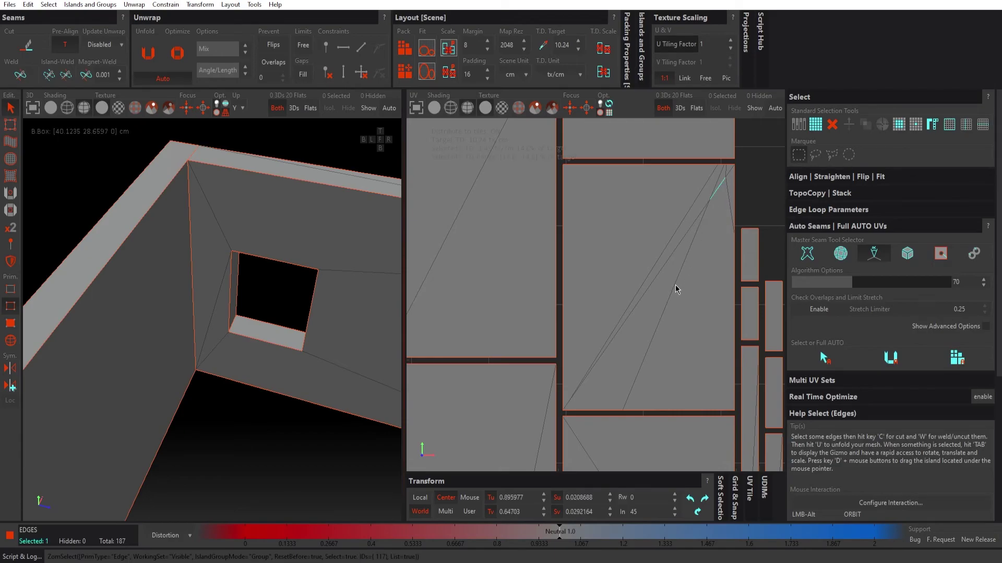
mouse_move(256, 289)
alt+mouse_down()
mouse_move(226, 297)
mouse_move(292, 296)
mouse_move(184, 258)
mouse_move(267, 300)
alt+mouse_up()
key(f)
scroll(288, 297, down, 10)
alt+right_drag(267, 300, 184, 306)
alt+drag(287, 307, 60, 337)
scroll(297, 320, up, 5)
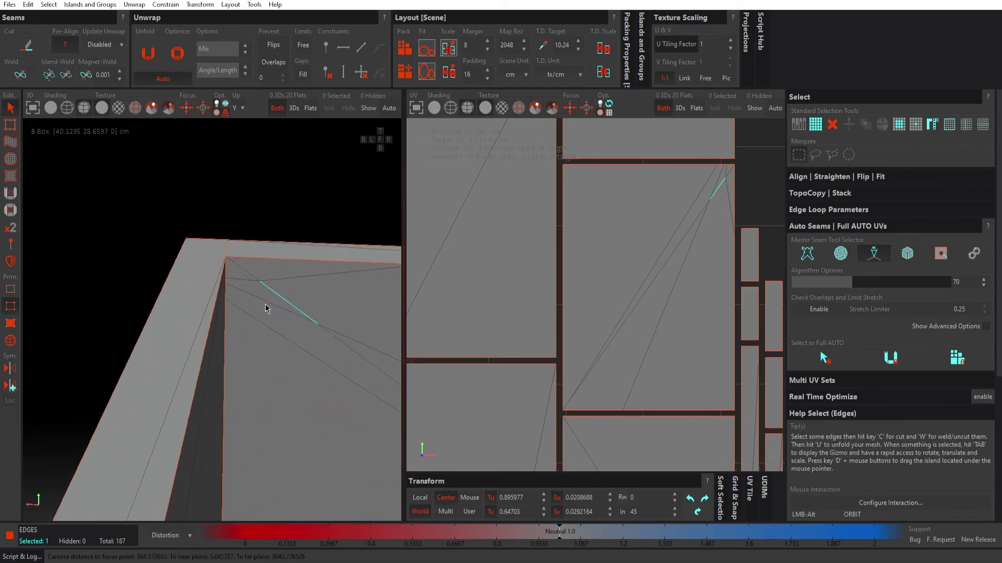
alt+drag(287, 307, 234, 283)
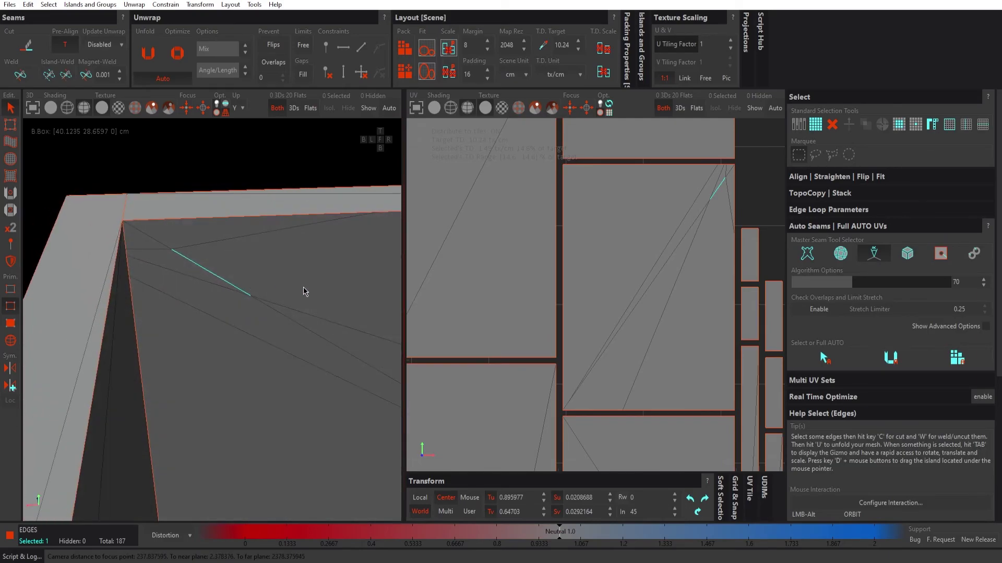
scroll(303, 287, down, 7)
alt+middle_drag(358, 285, 184, 235)
scroll(681, 293, down, 7)
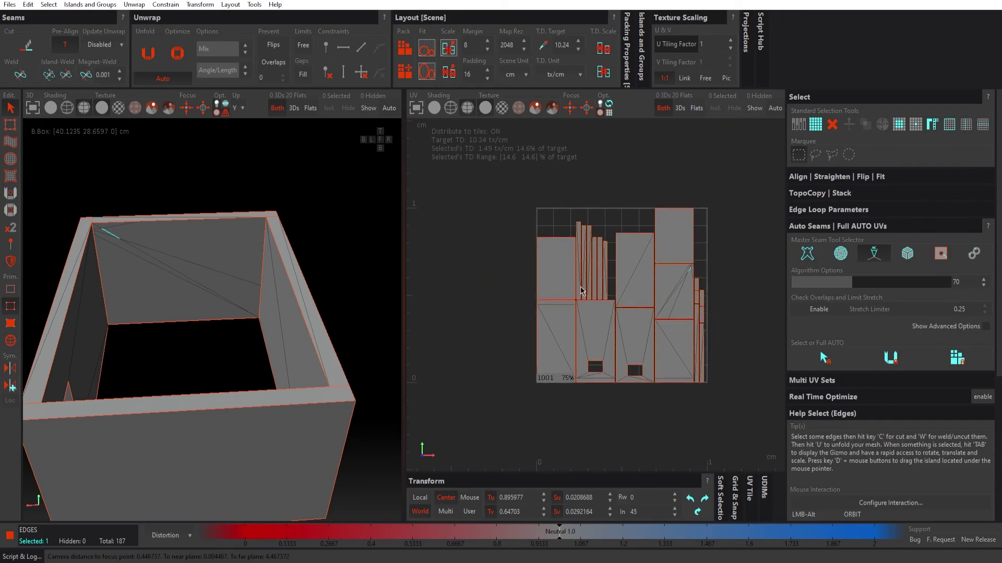
Step: Clear the edge selection, save the unwrapped walls and return to 3ds Max with their UVs
click(719, 264)
scroll(600, 285, up, 1)
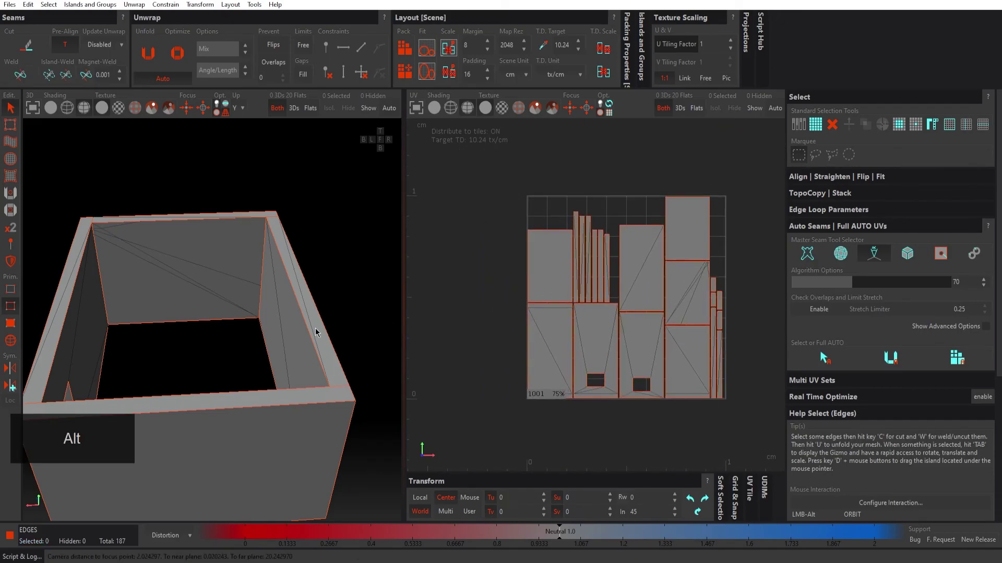
alt+drag(261, 326, 315, 295)
alt+drag(309, 221, 233, 268)
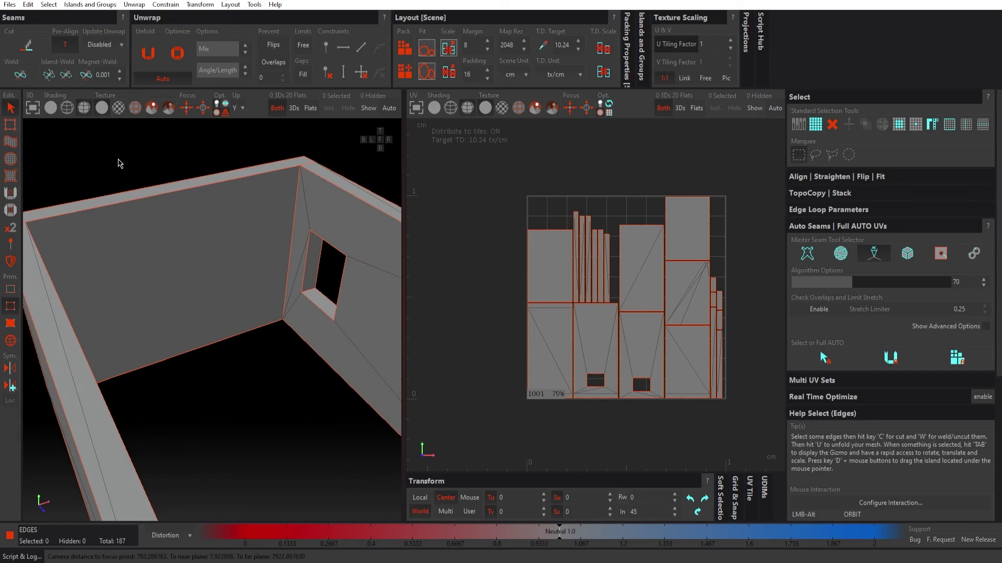
click(9, 7)
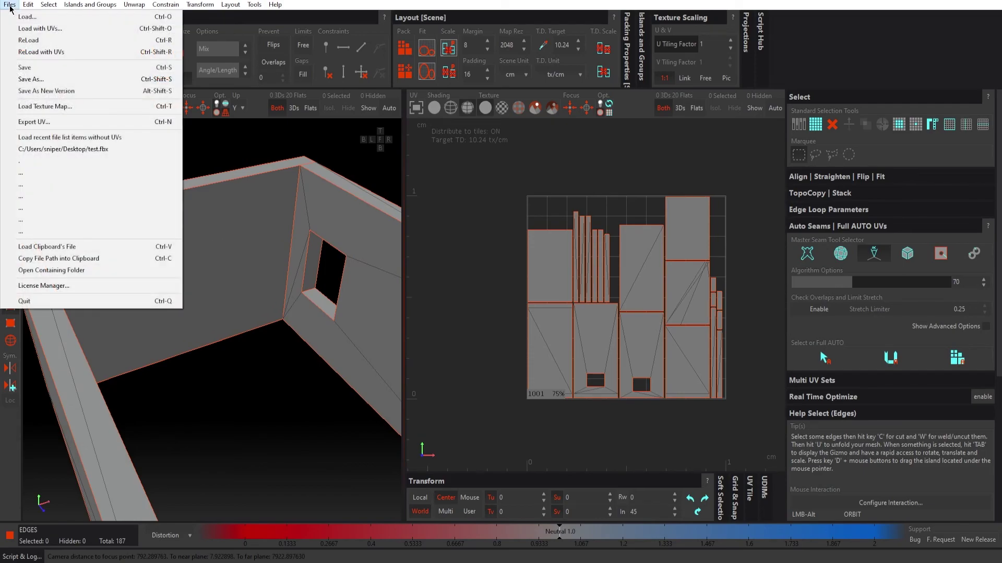
click(32, 67)
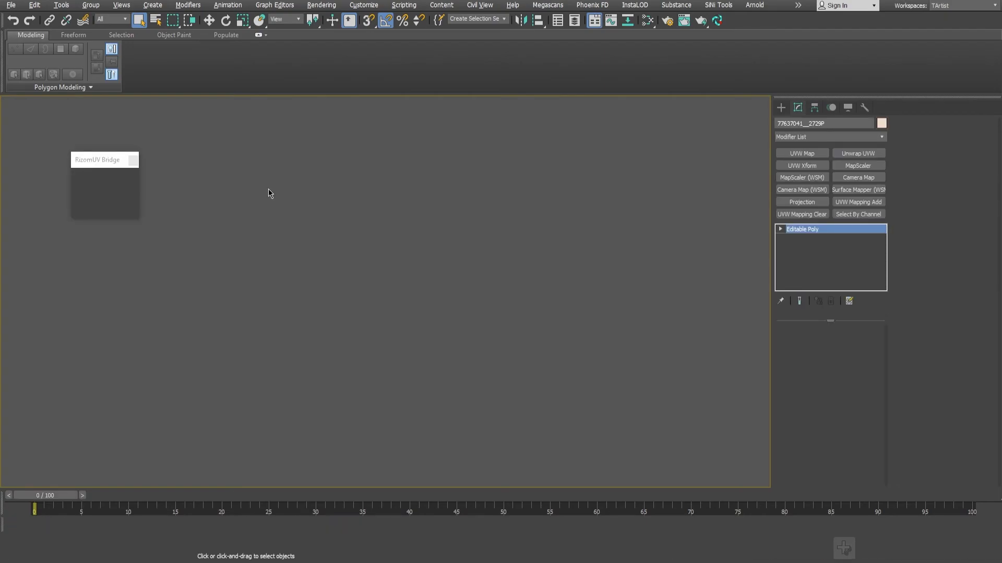
alt+middle_drag(345, 228, 352, 225)
scroll(357, 225, up, 3)
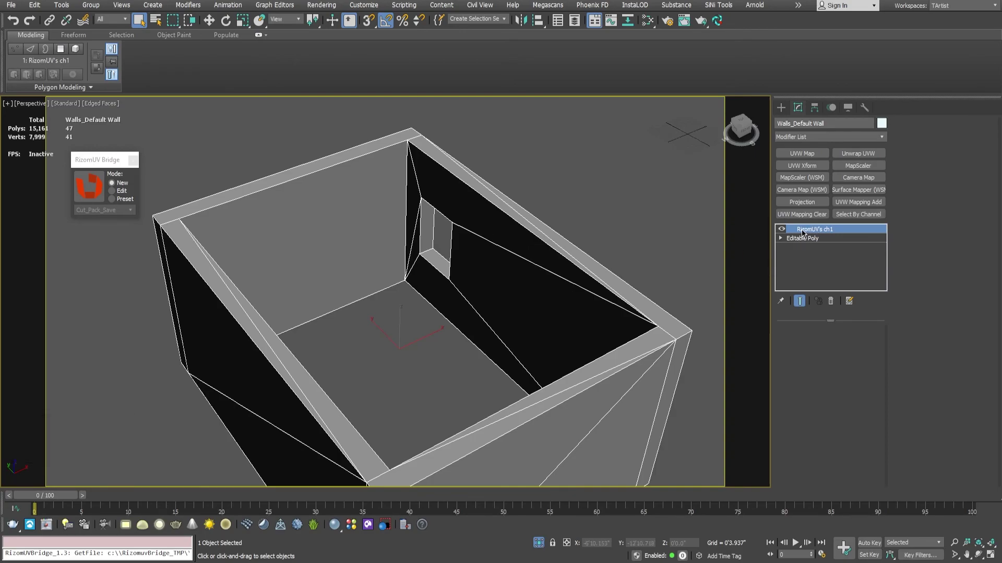
Step: Check the walls' UV layout in the UV editor through a temporary Unwrap UVW modifier and delete that modifier
click(871, 155)
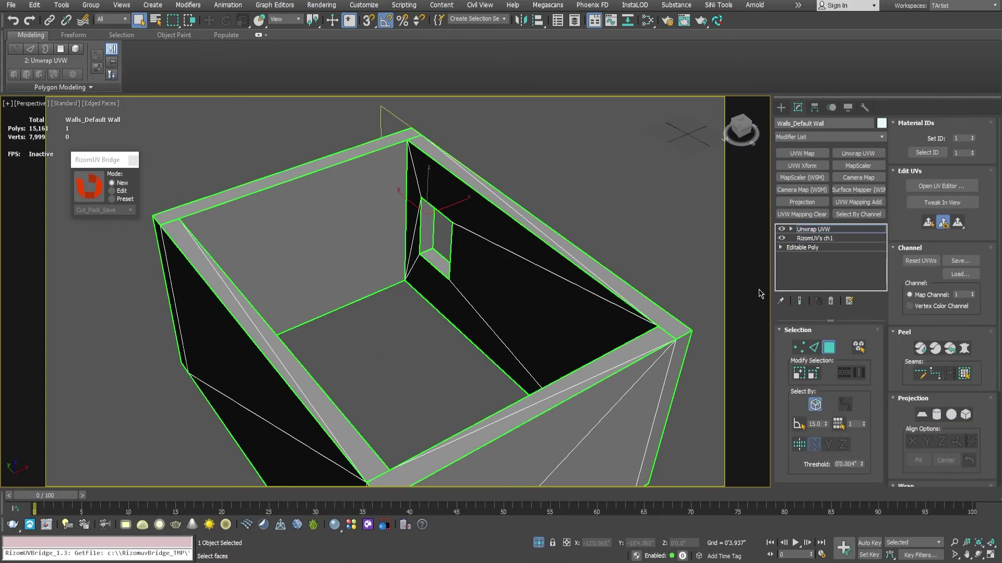
click(942, 186)
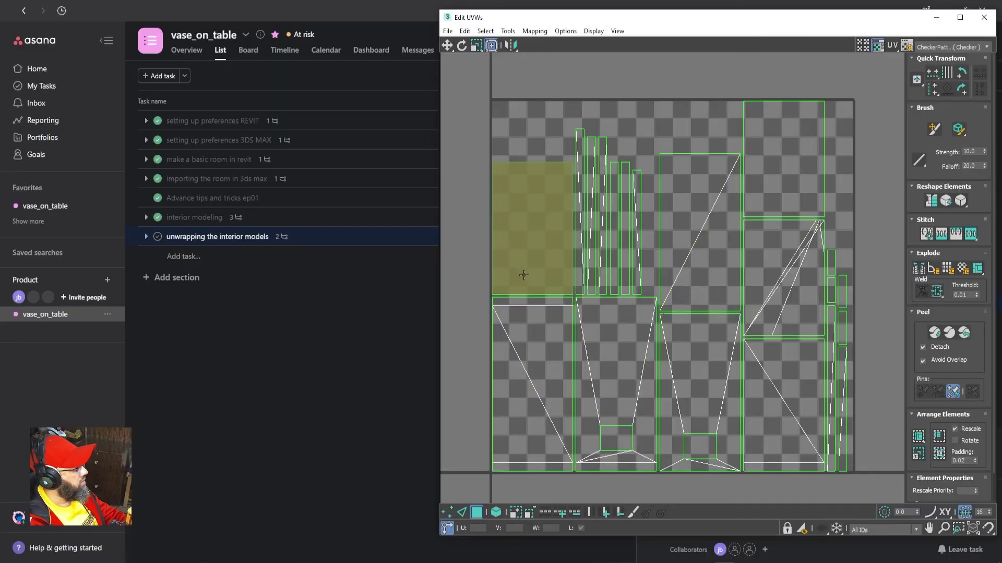
click(868, 48)
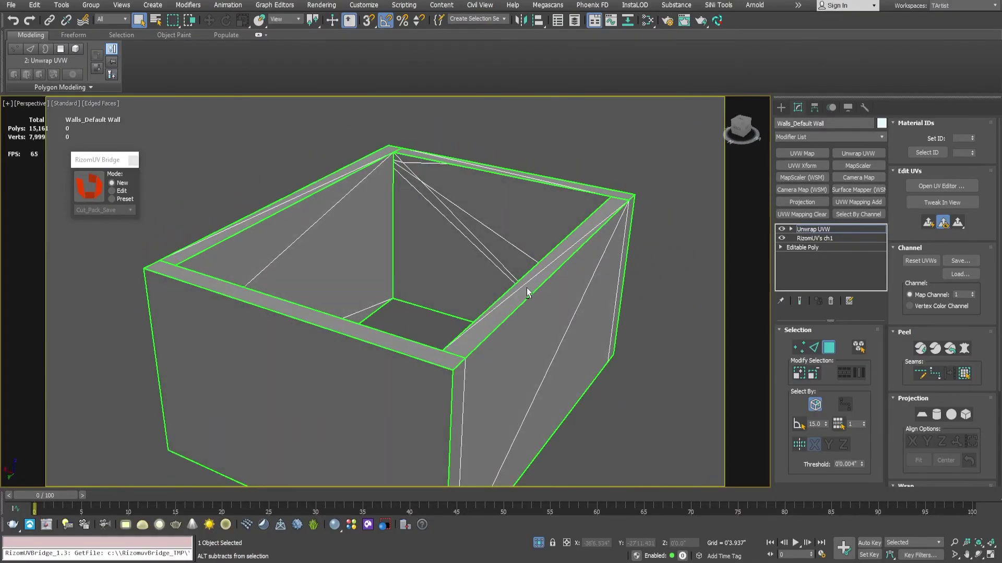
click(830, 301)
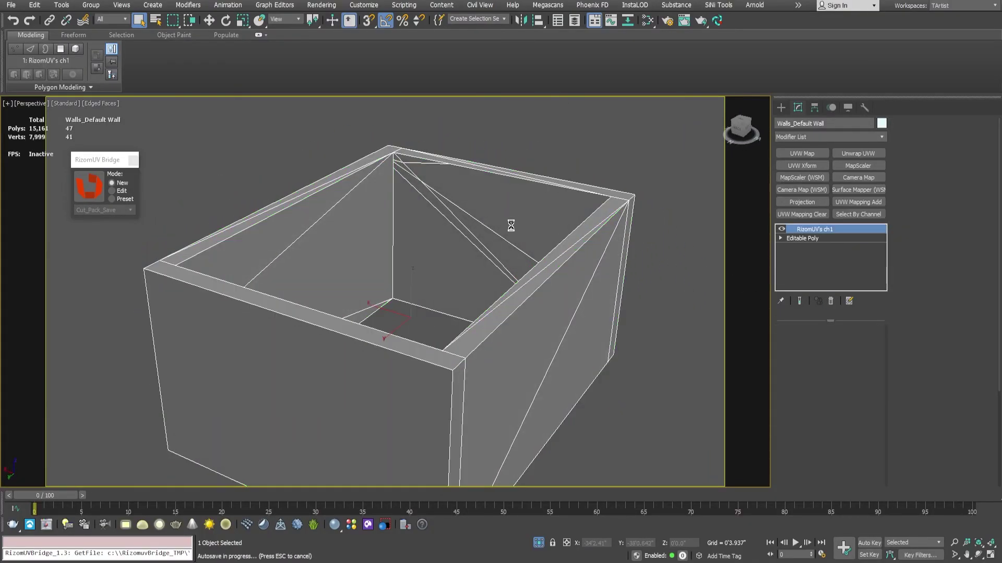
Step: Look over the room walls, switch to the Word plan and highlight the item "fixing the modeling problems"
alt+middle_drag(517, 220, 373, 243)
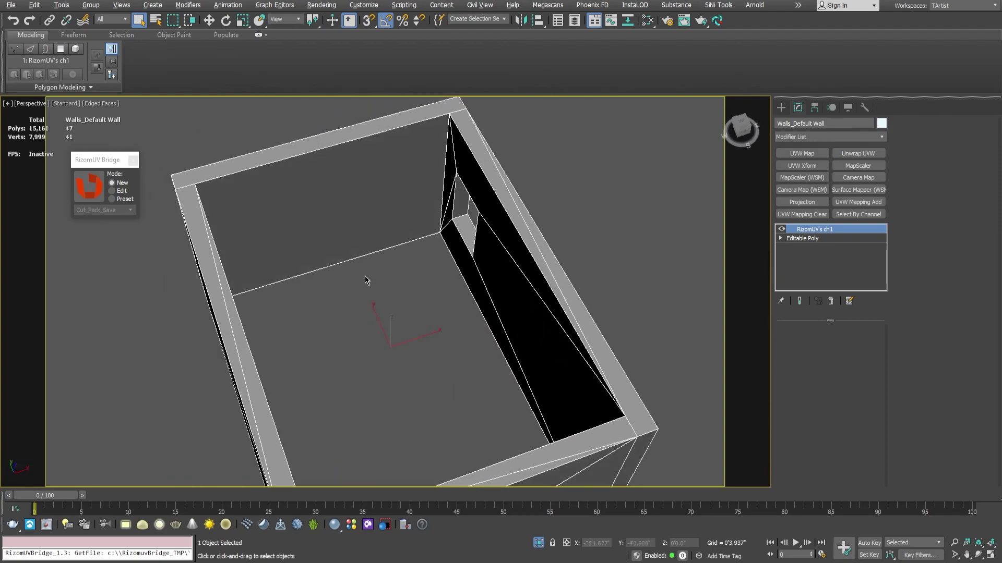
alt+middle_drag(367, 280, 367, 271)
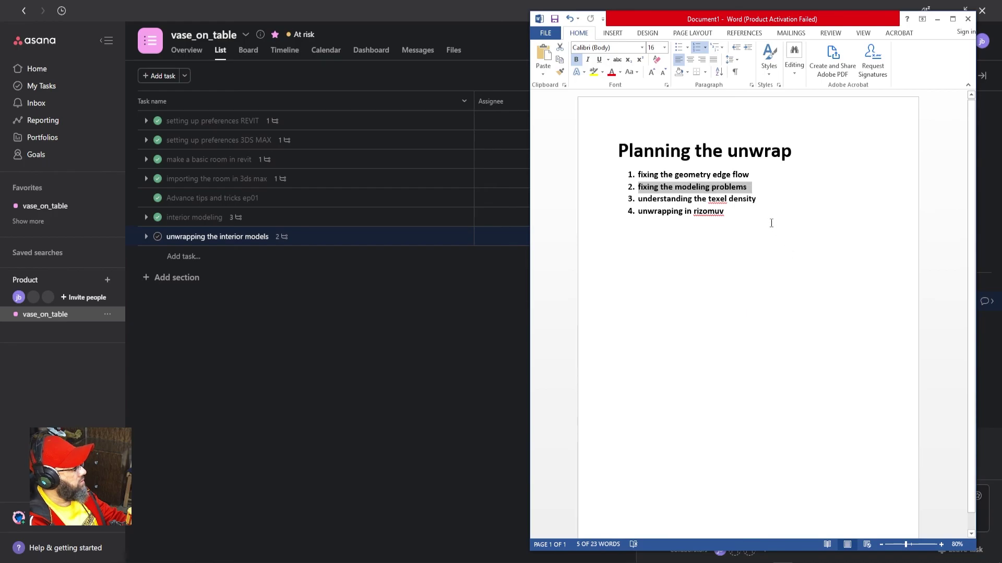
click(764, 193)
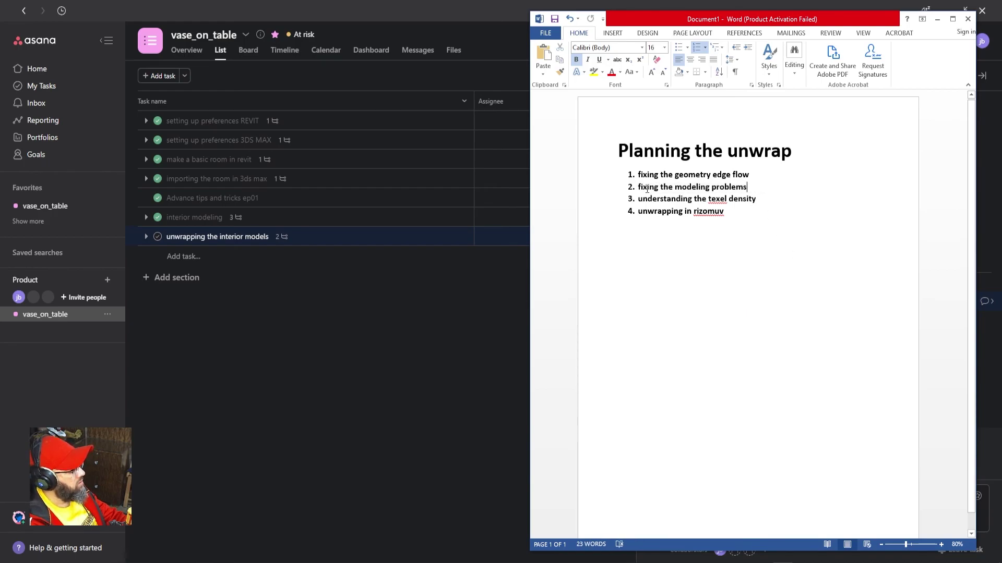
drag(635, 187, 749, 188)
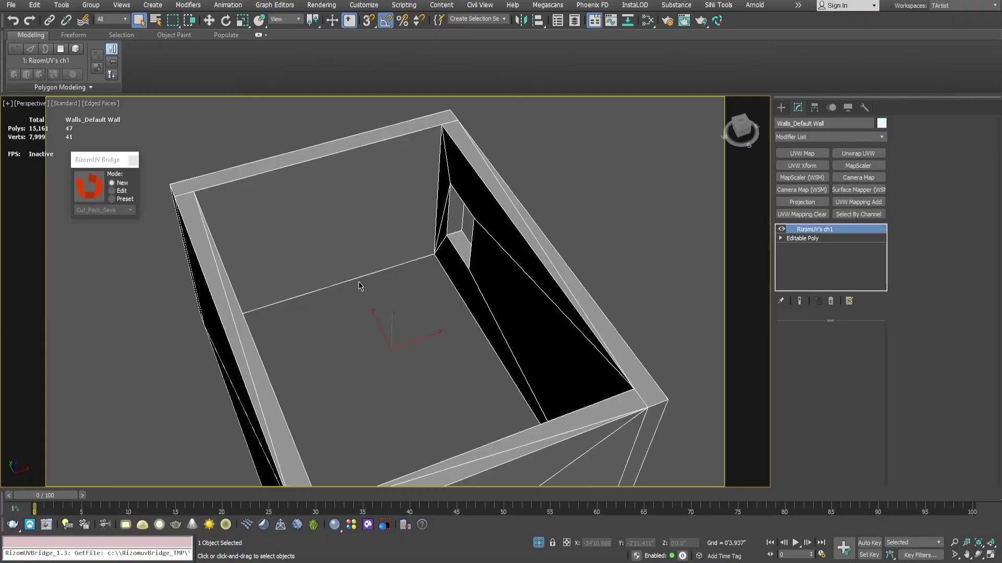
Step: Examine the walls around the window in 3ds Max and review the first two items of the unwrap plan in Word
alt+middle_drag(359, 286, 376, 273)
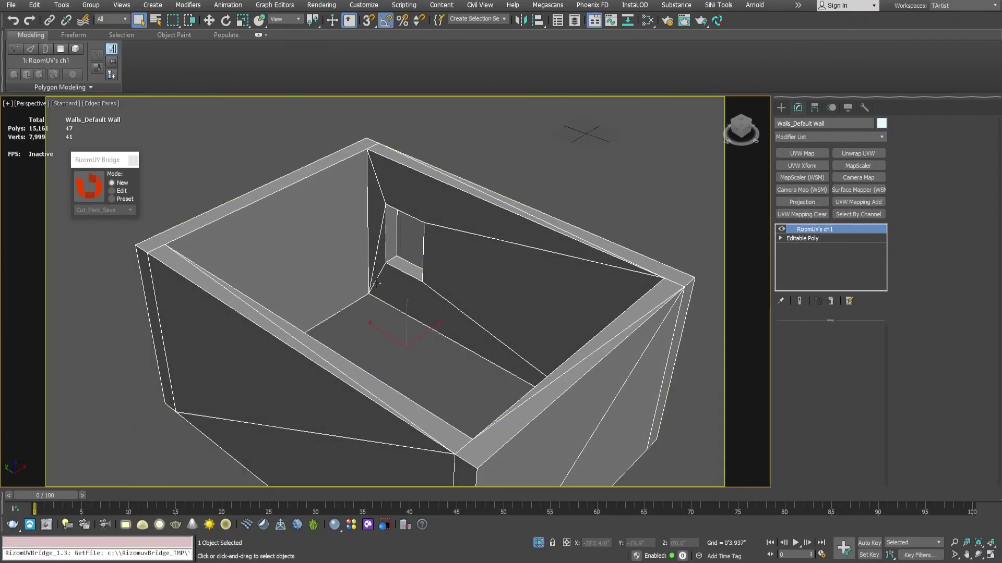
alt+middle_drag(396, 296, 372, 316)
alt+click(363, 321)
click(383, 278)
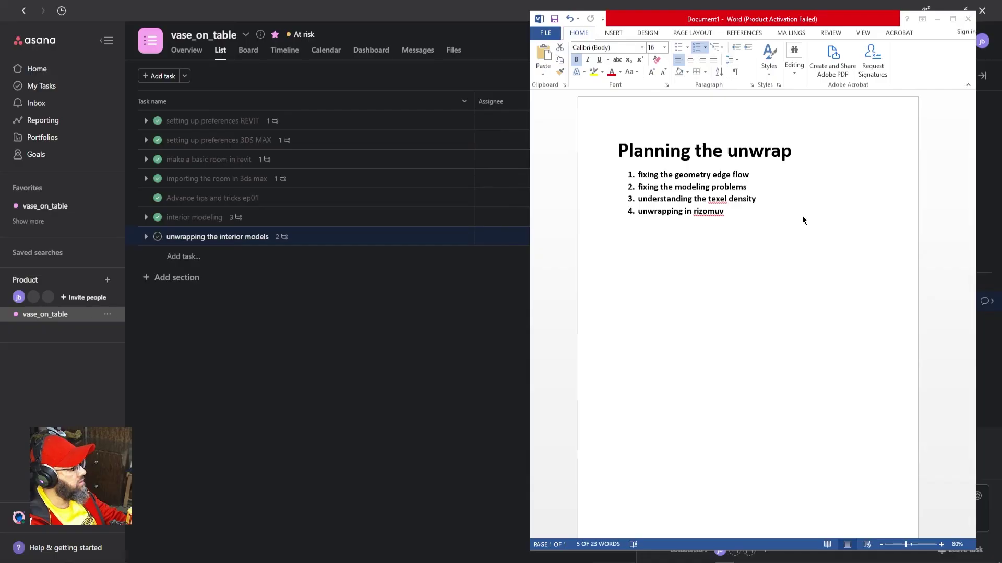
click(751, 204)
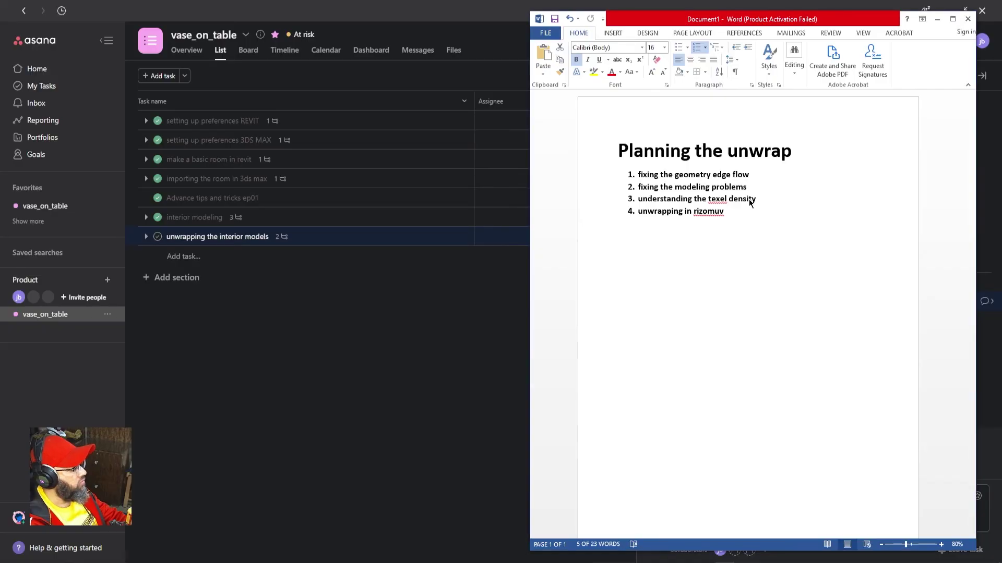
mouse_move(640, 189)
mouse_down()
mouse_move(752, 189)
mouse_move(638, 175)
mouse_up()
click(756, 188)
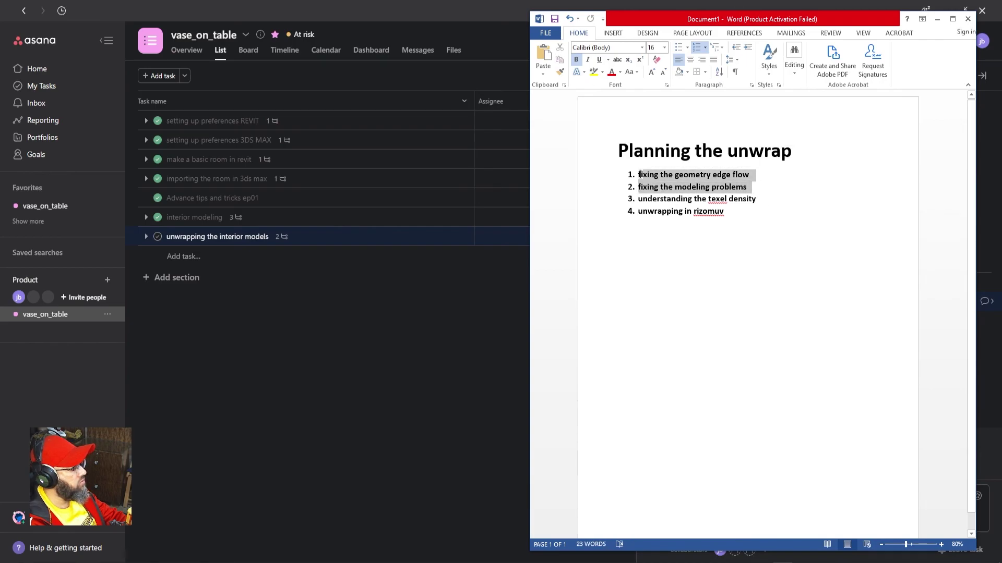
click(764, 189)
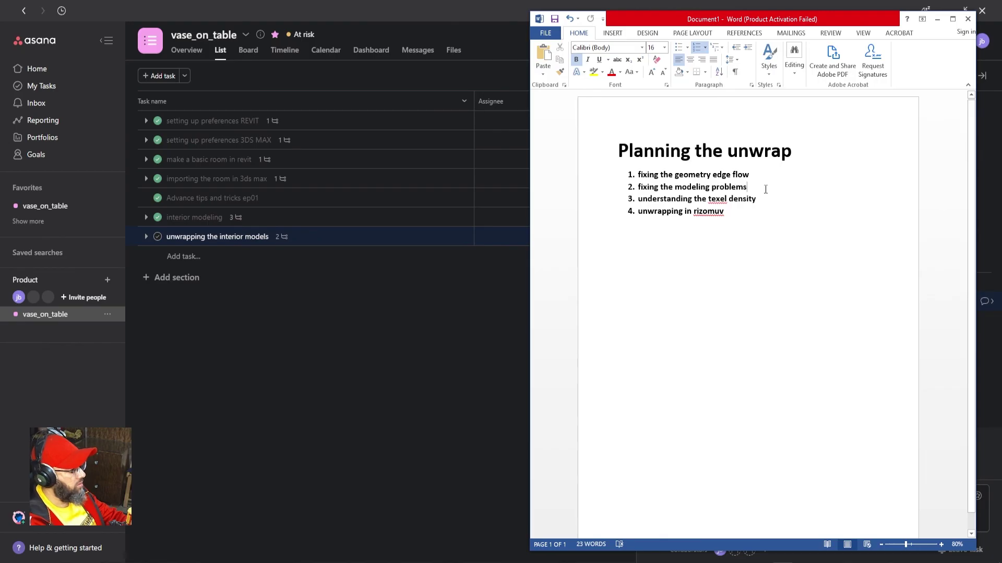